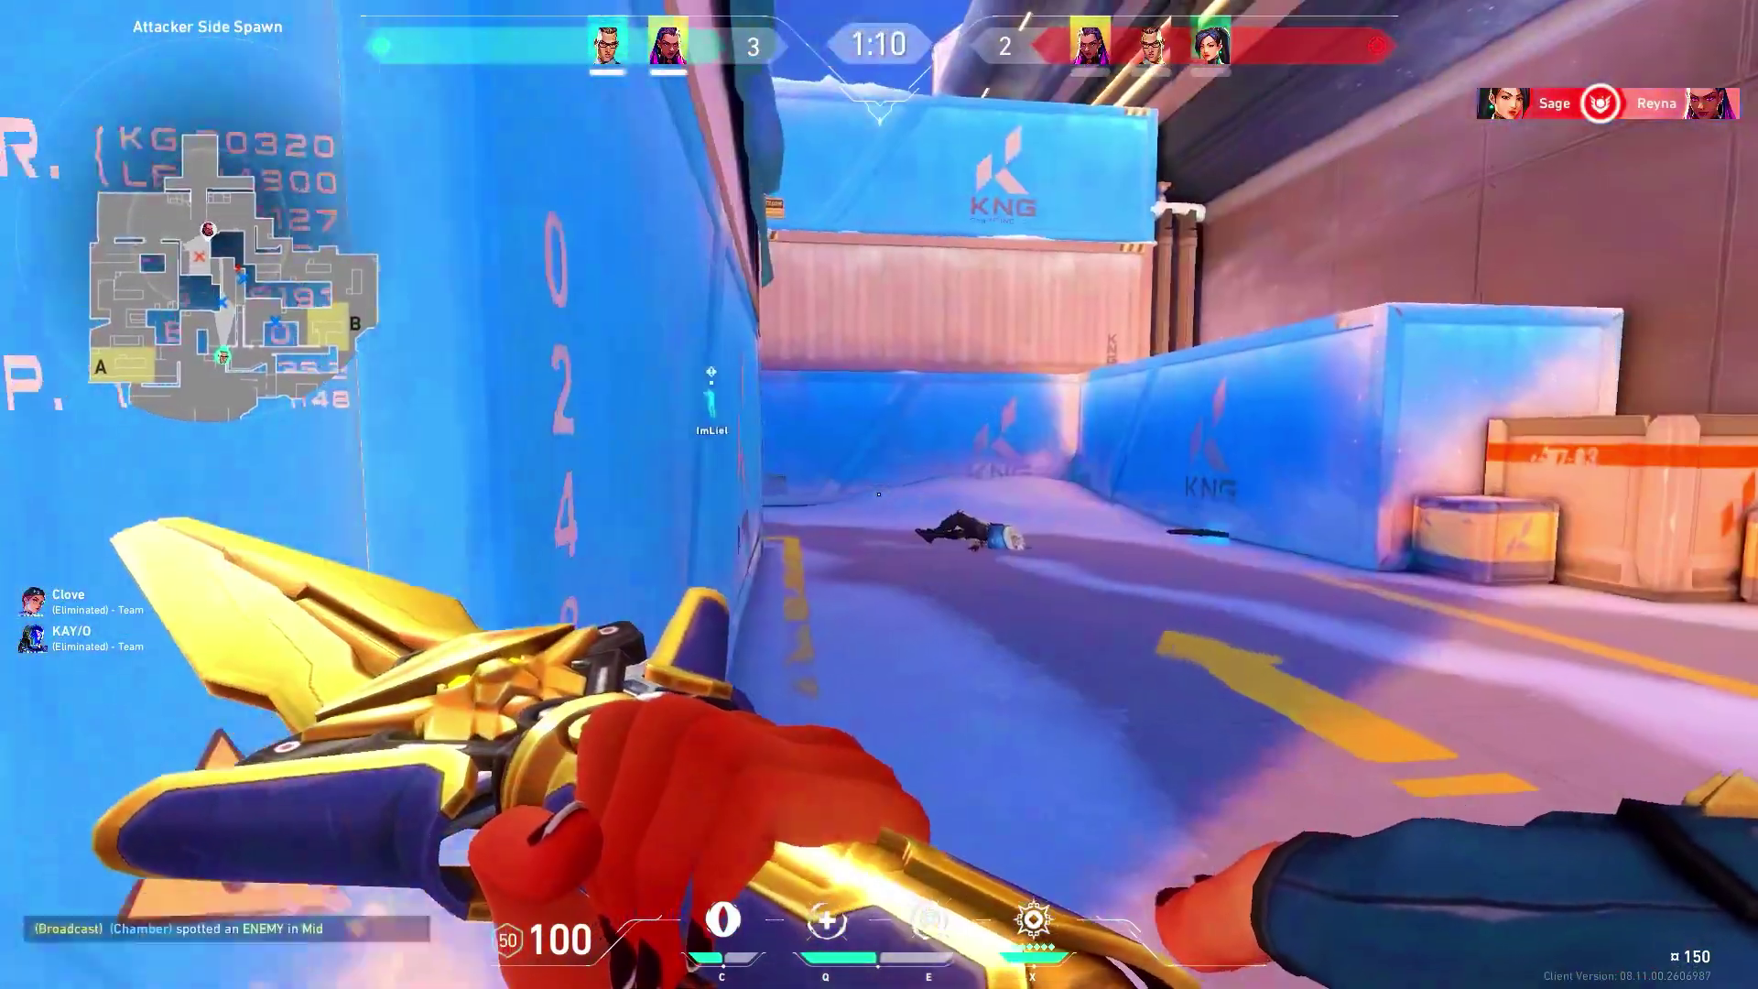
key("w")
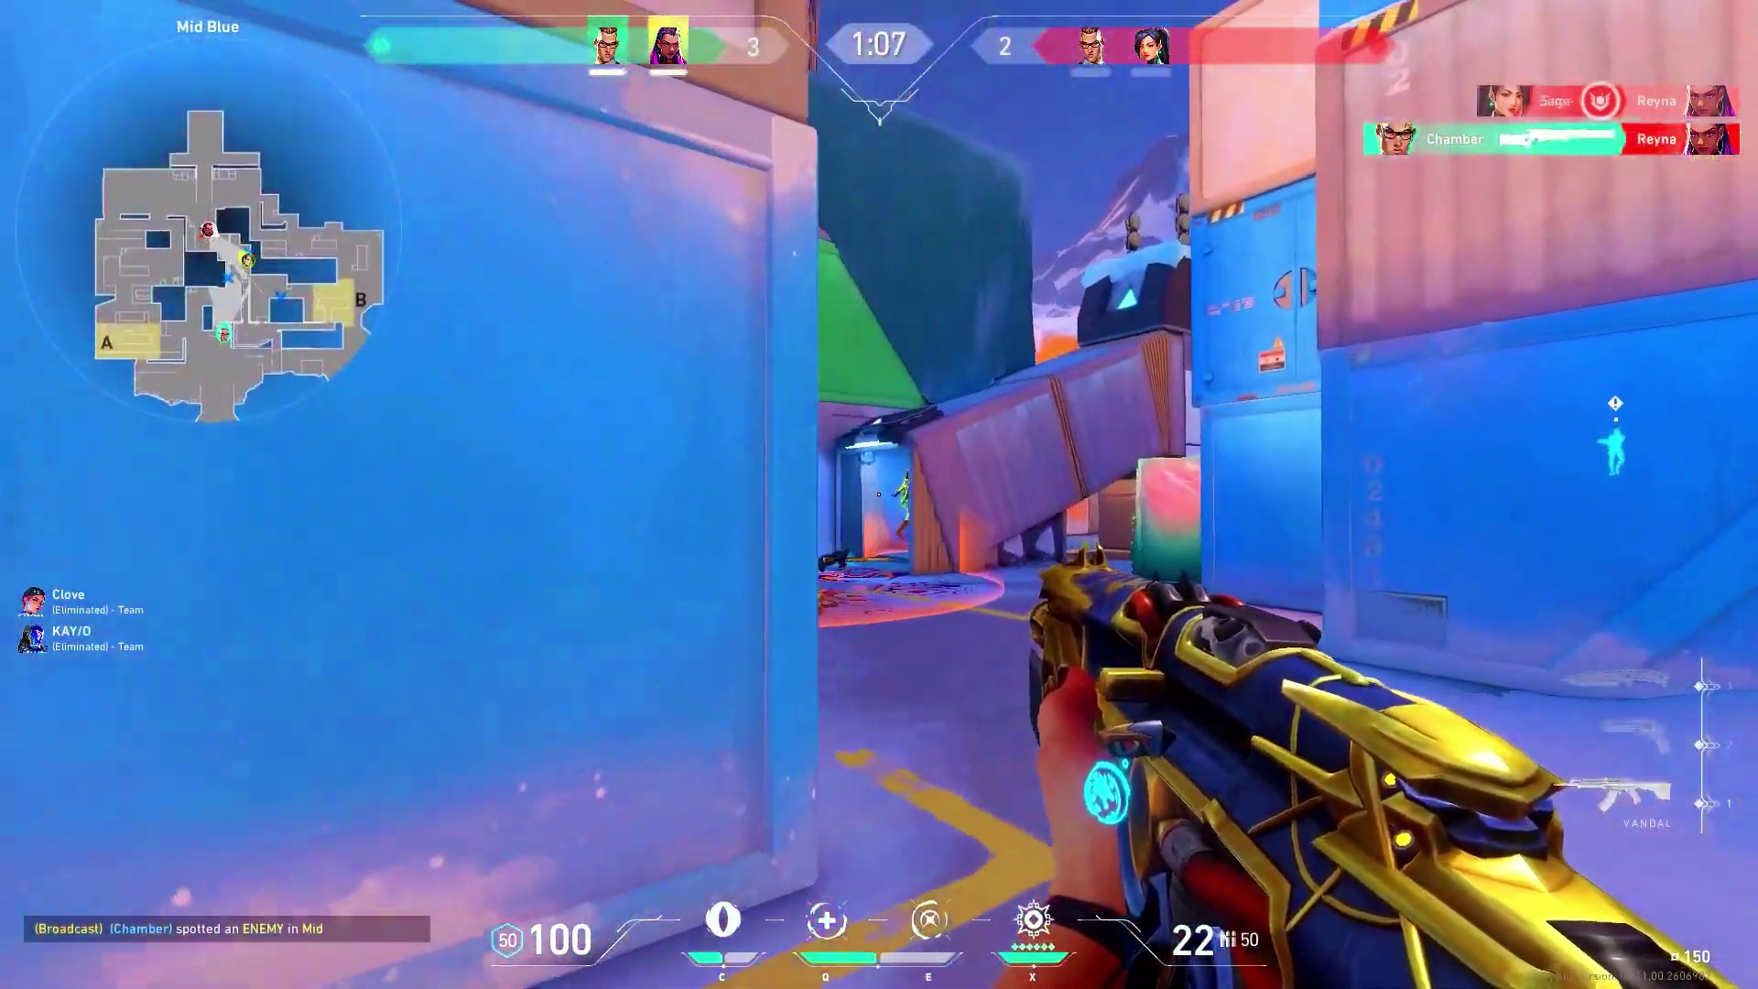
left_click(879, 494)
left_click(879, 494)
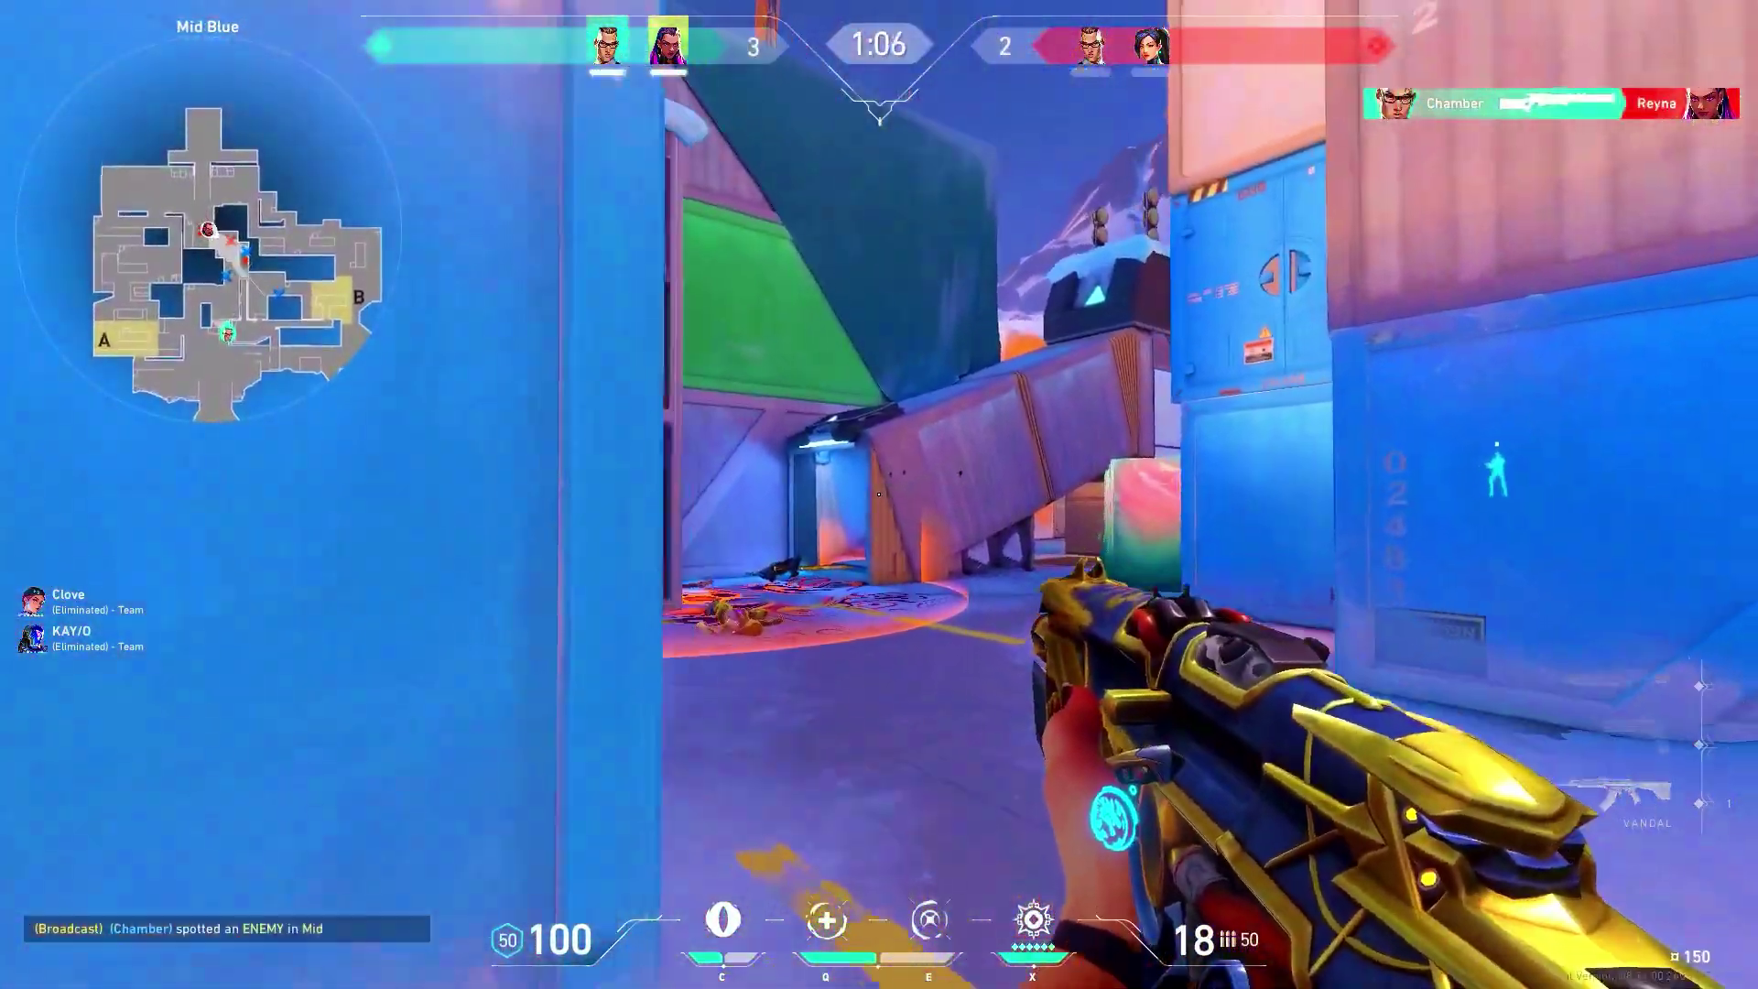
key("c")
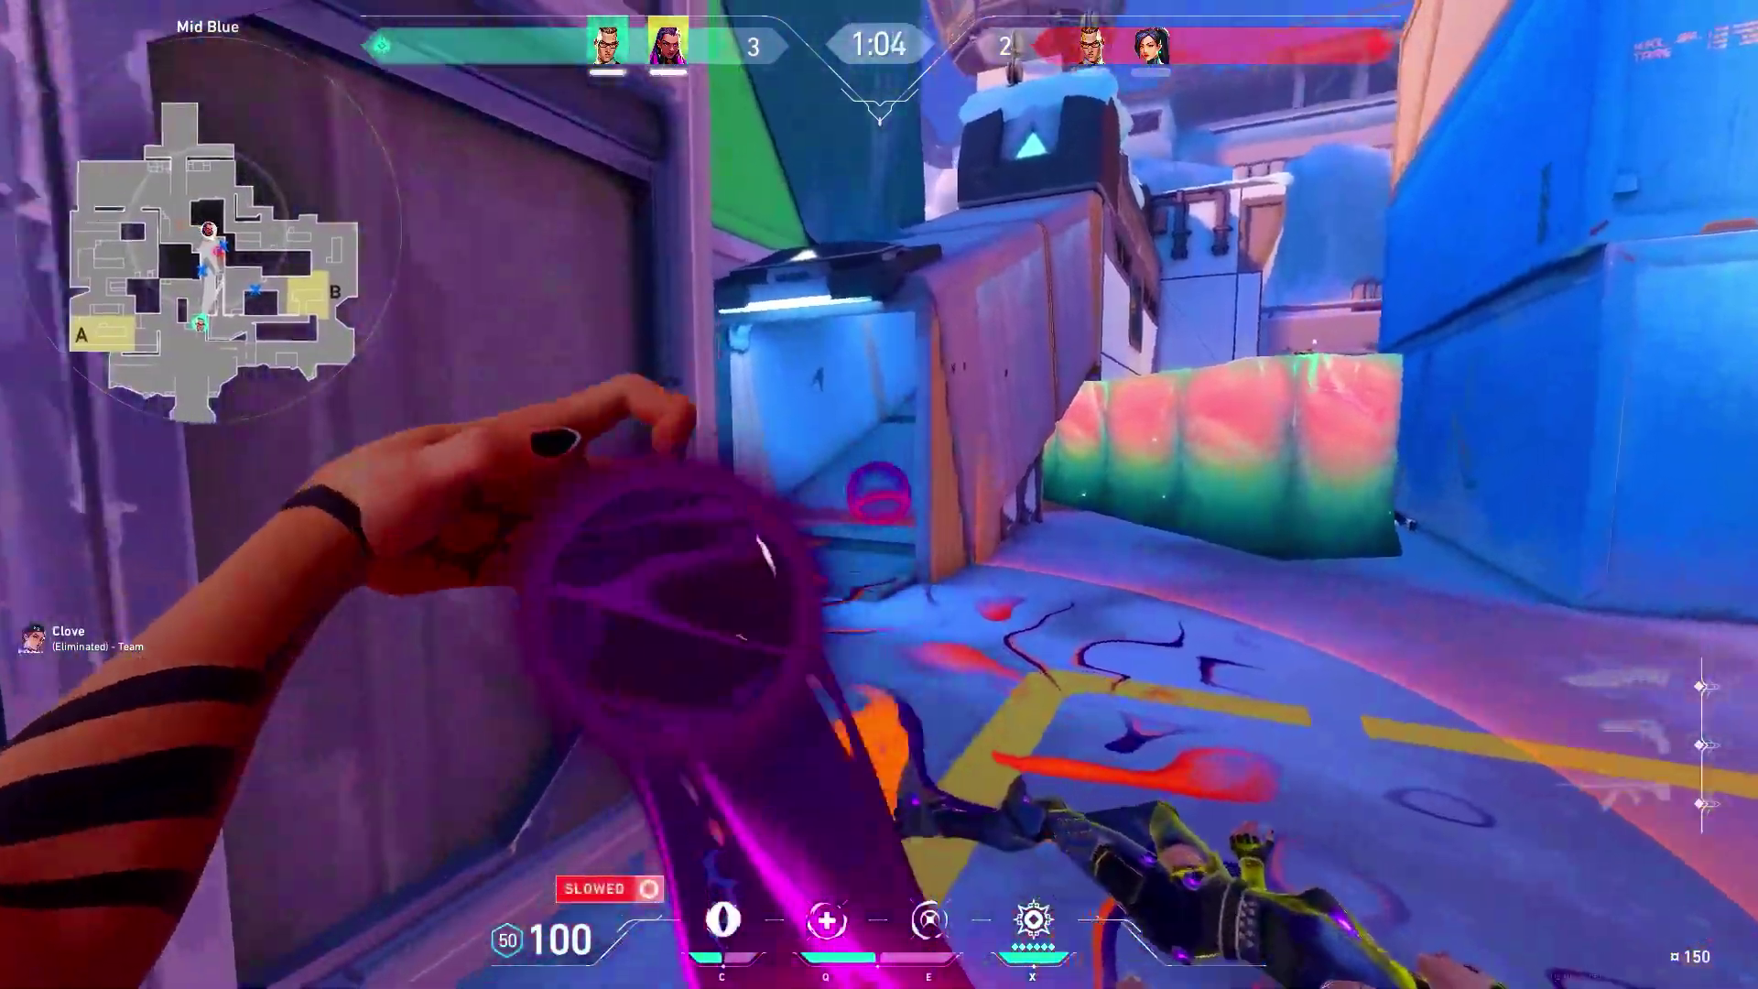
left_click(879, 494)
key("w")
left_click(878, 495)
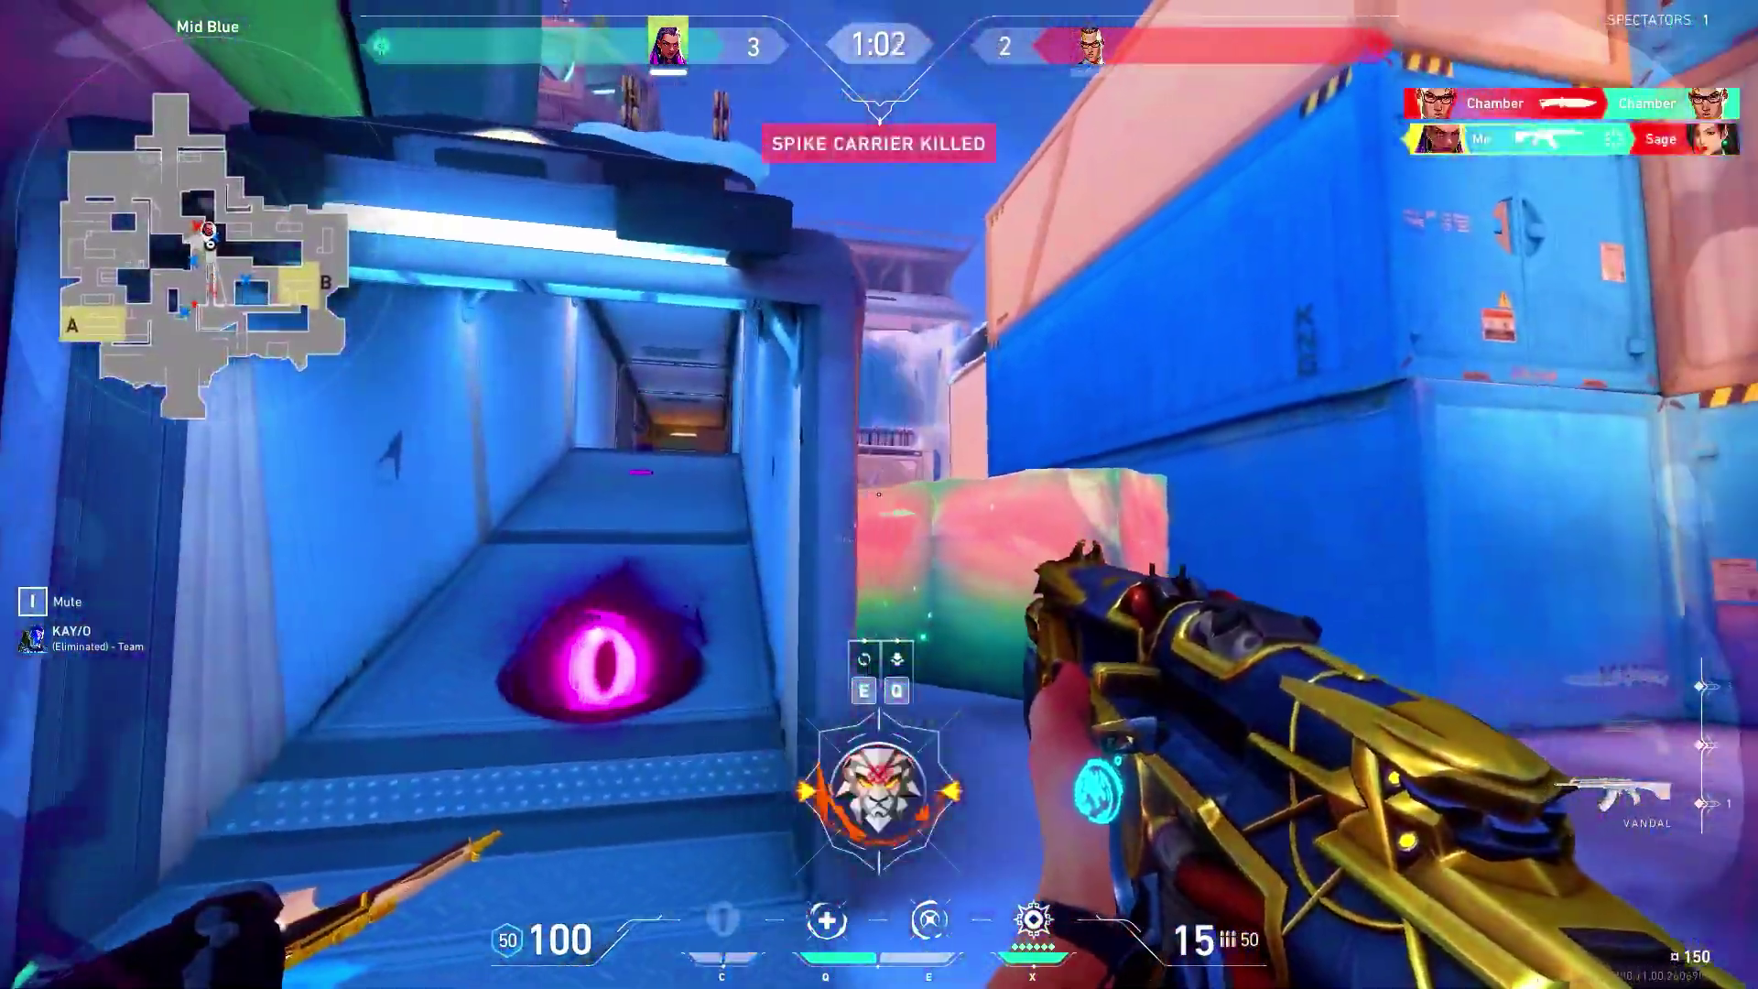
left_click(879, 494)
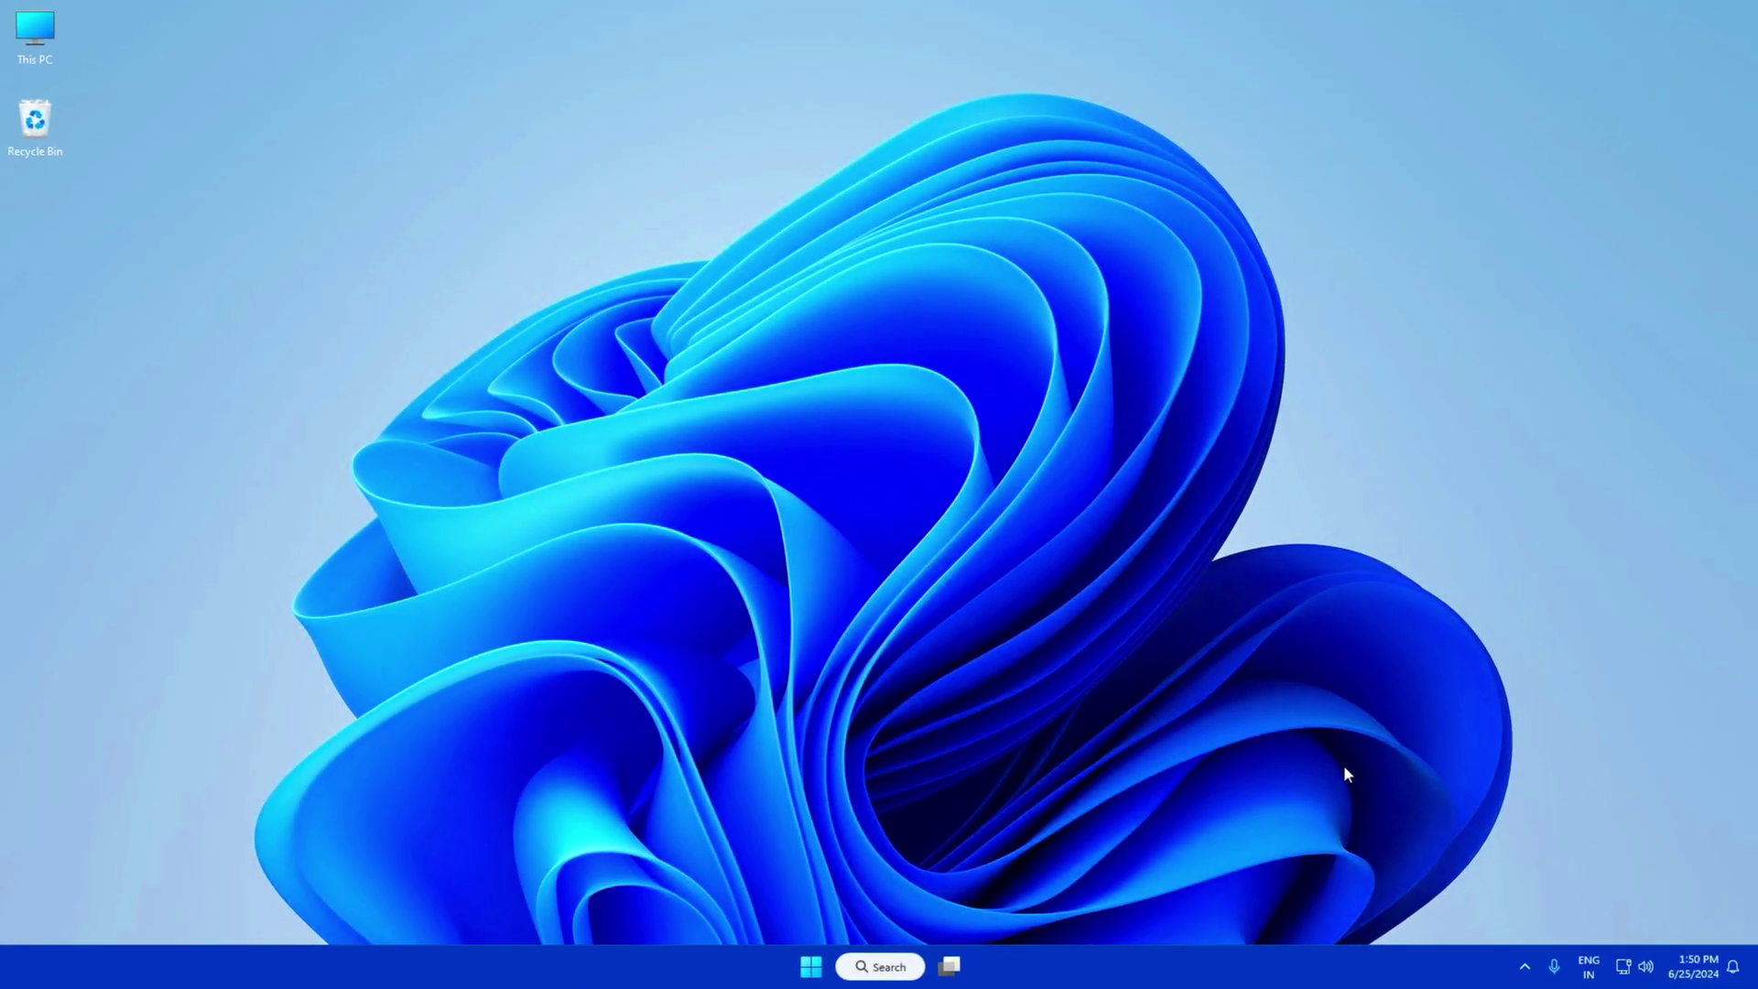
Open the Startup Apps page in Windows Settings, review which apps are allowed to start at login, and close Settings
right_click(810, 966)
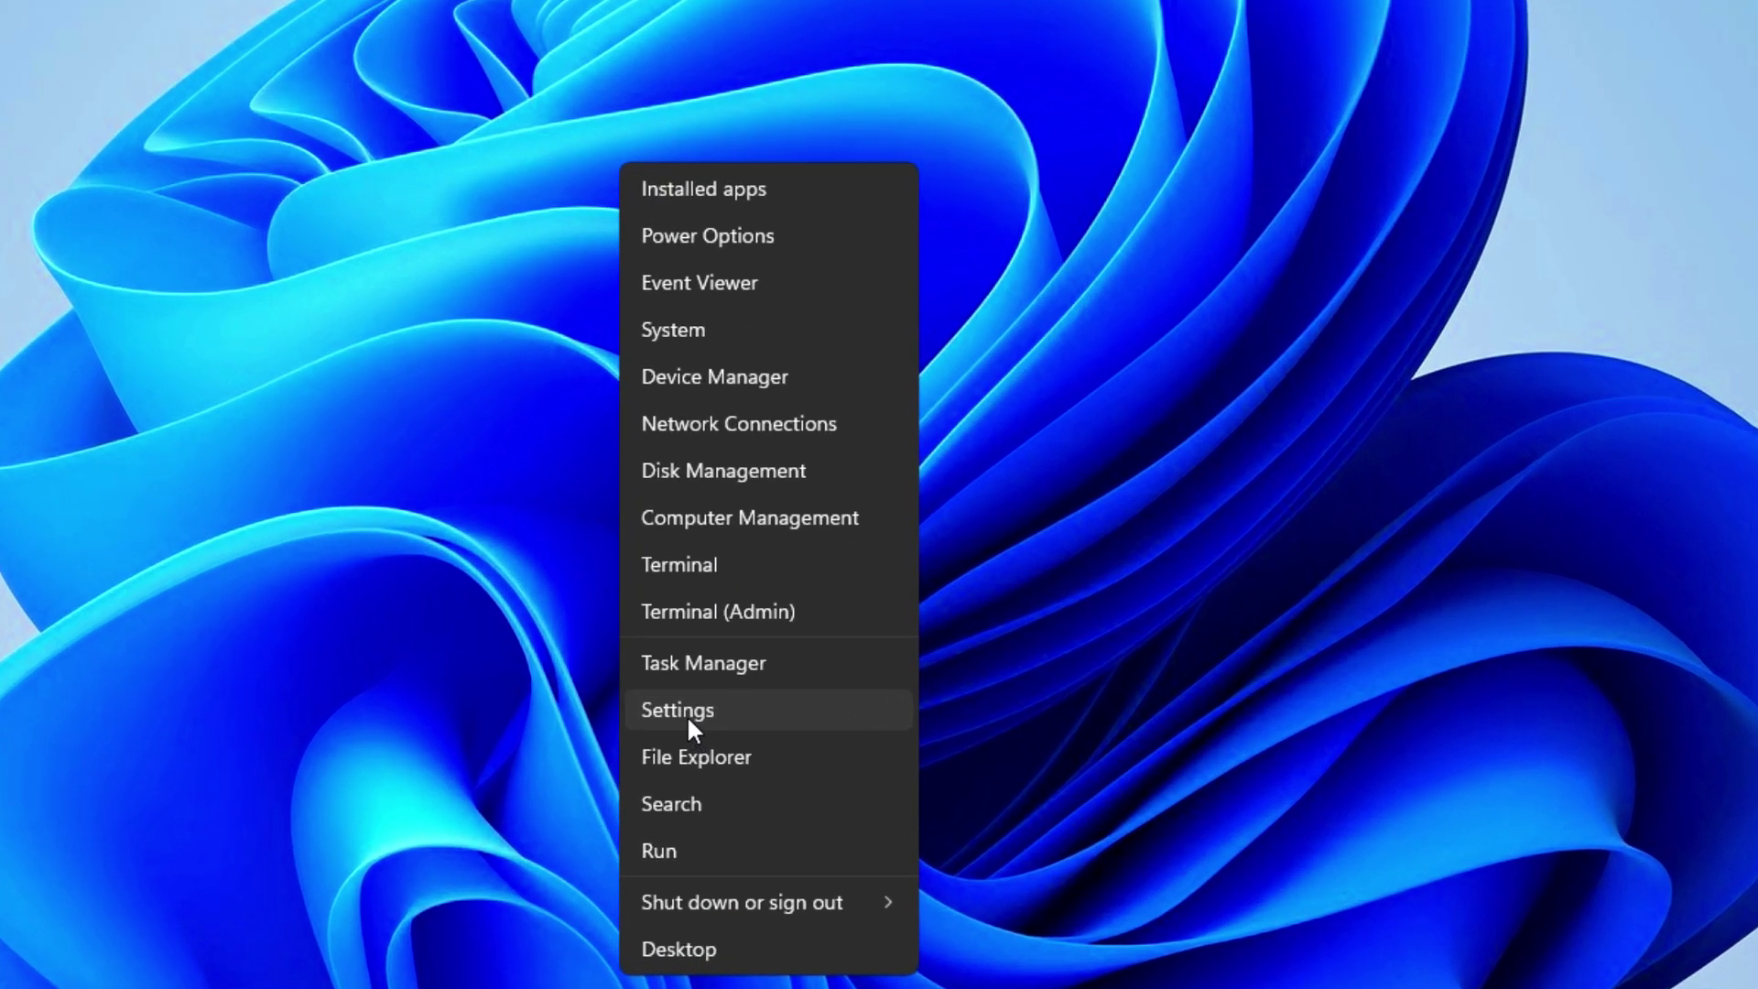
left_click(779, 769)
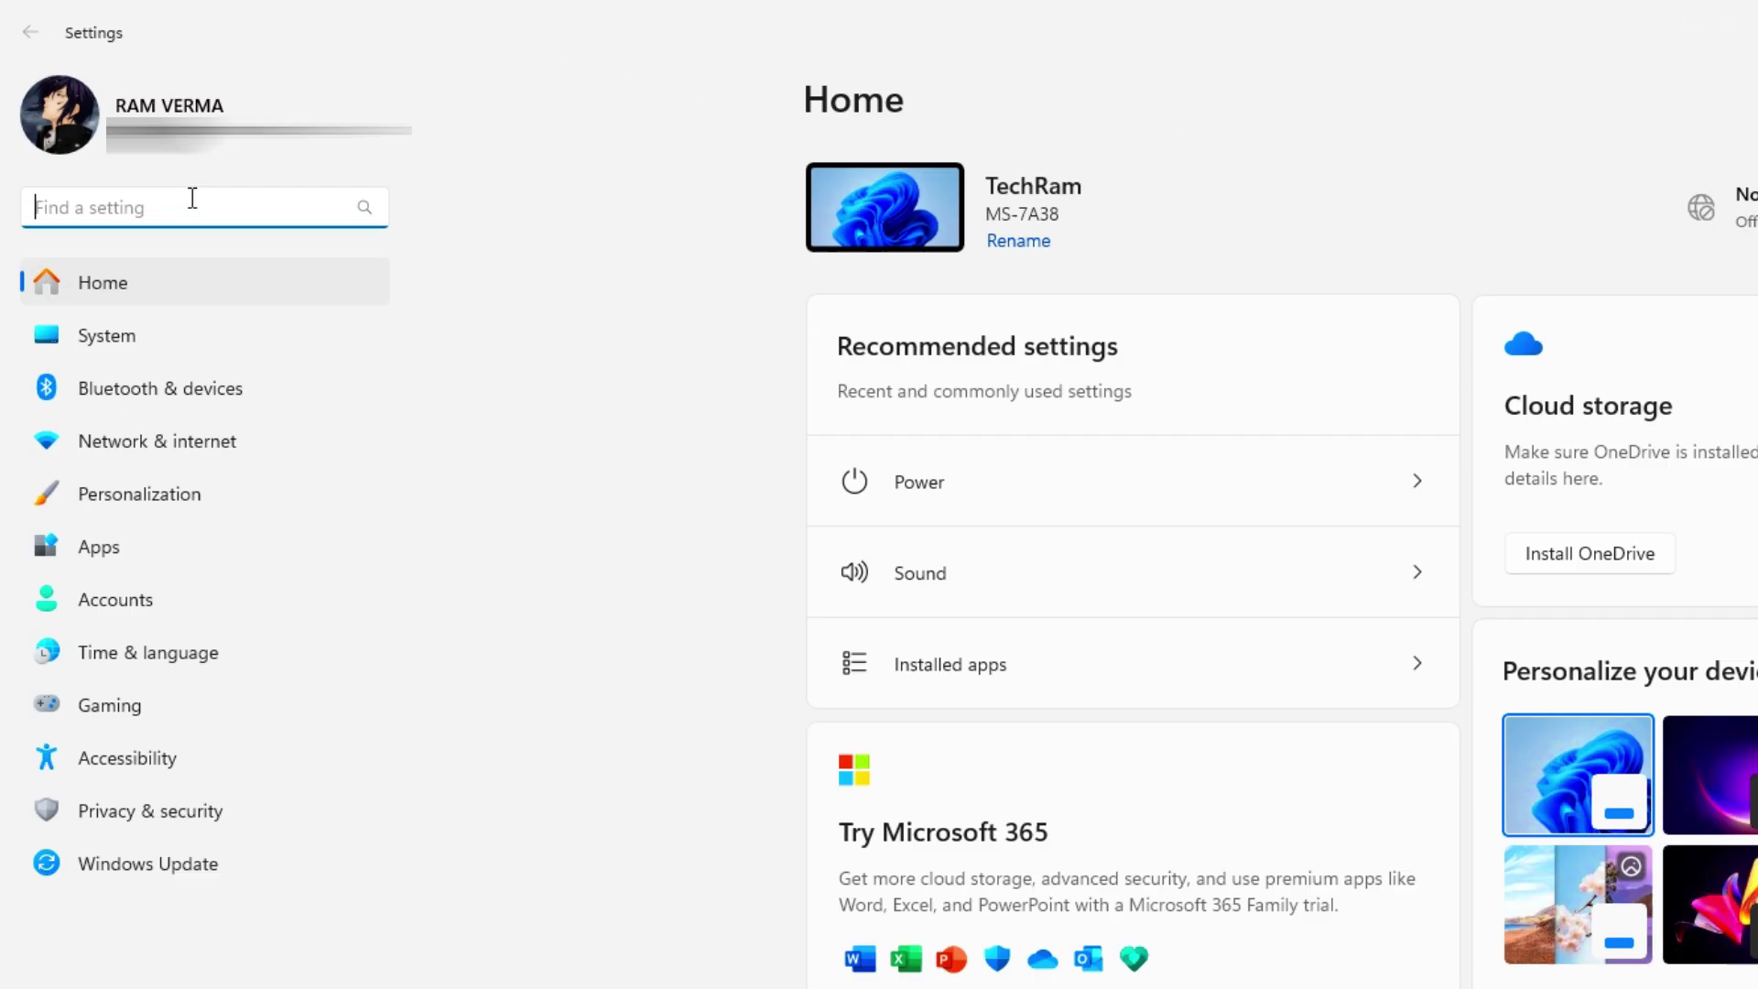
type("sta")
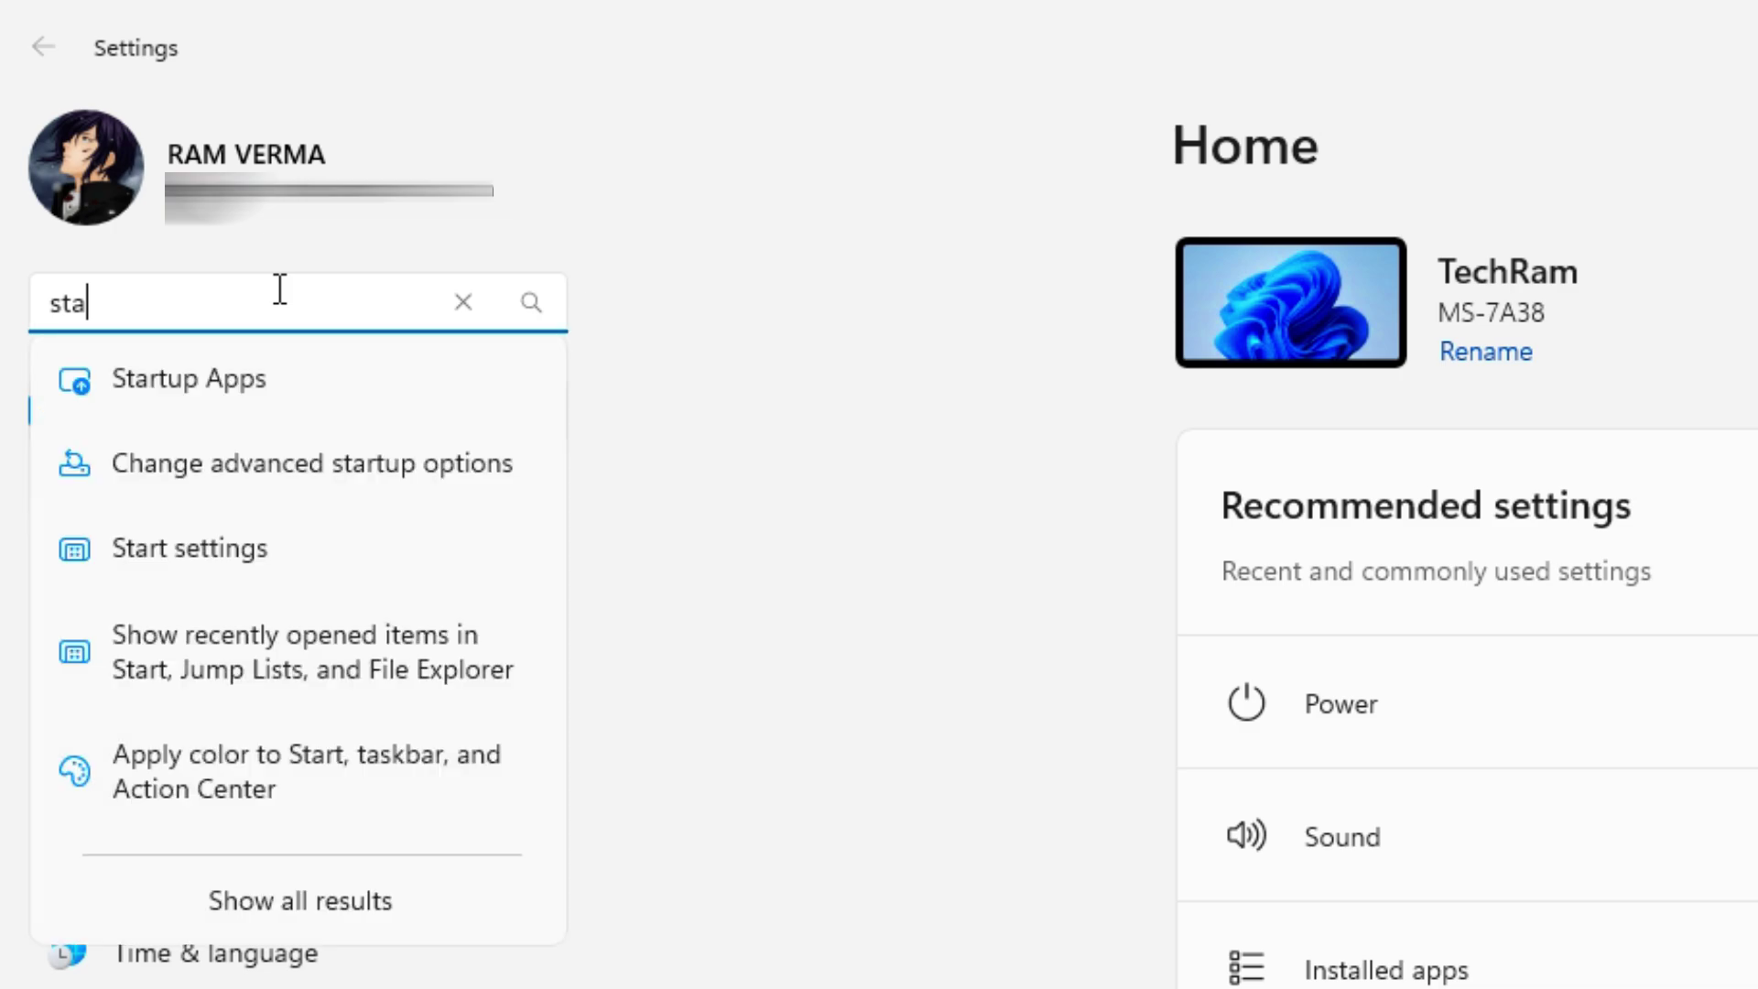
left_click(128, 386)
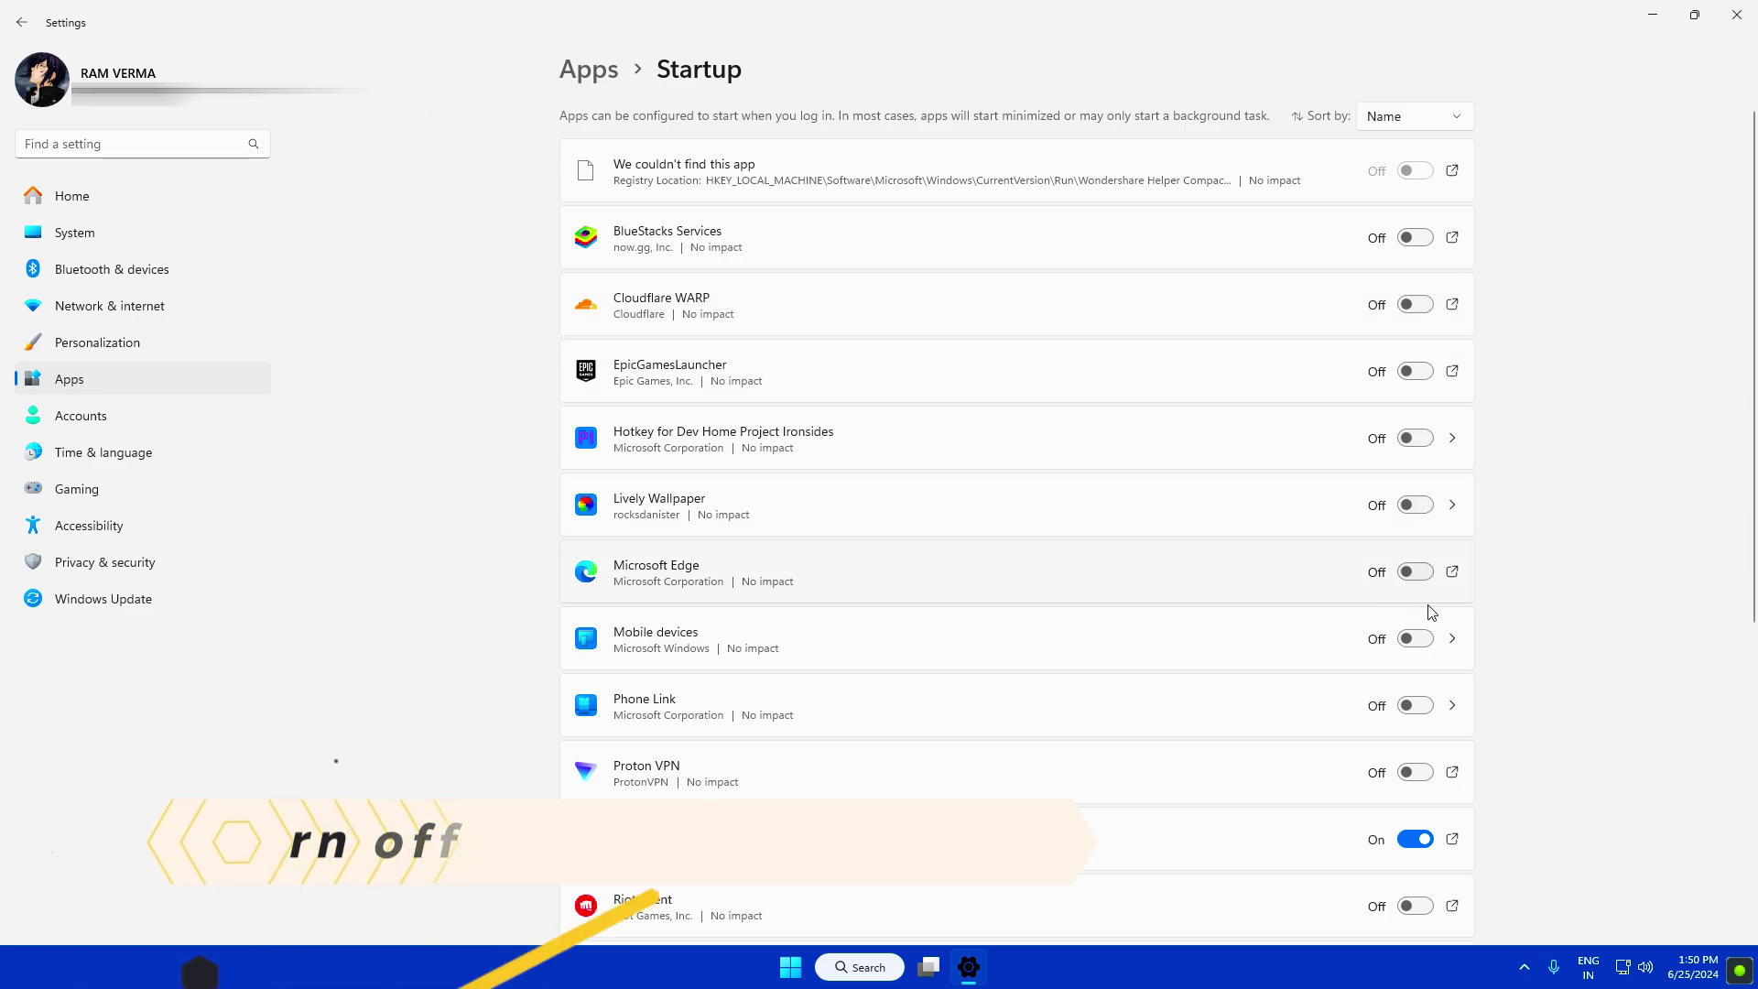
scroll(1414, 788, "down", 6)
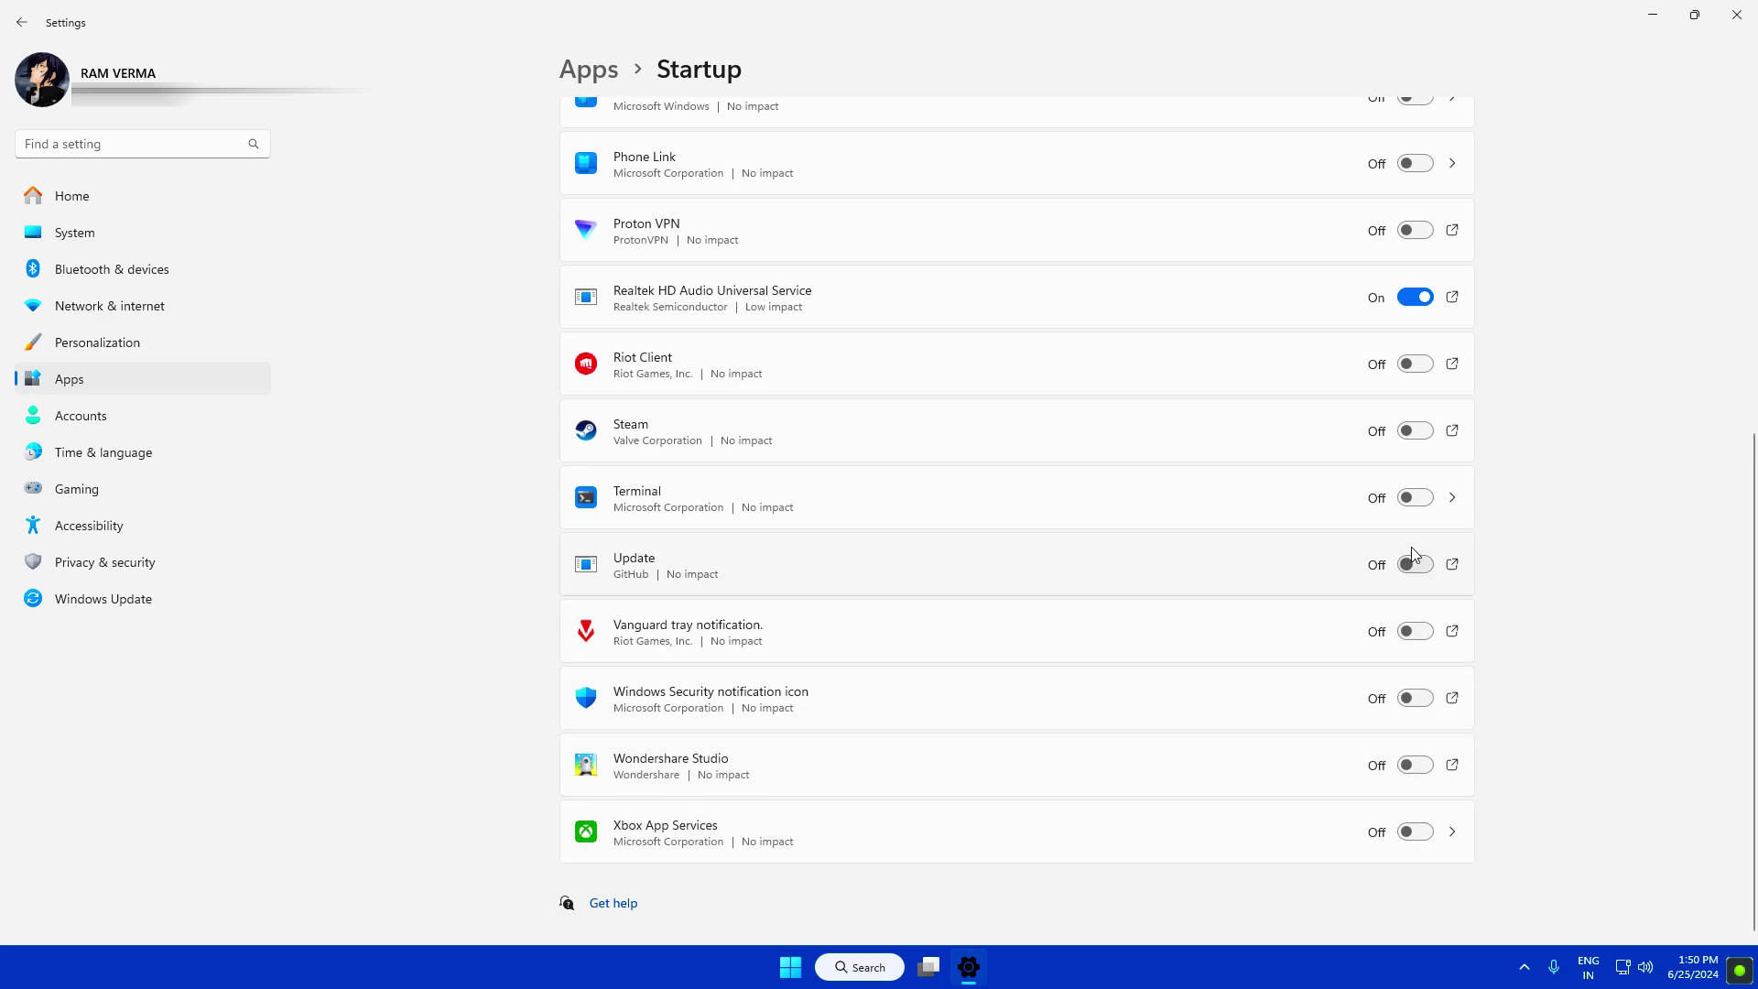
scroll(1252, 553, "up", 10)
key("alt+F4")
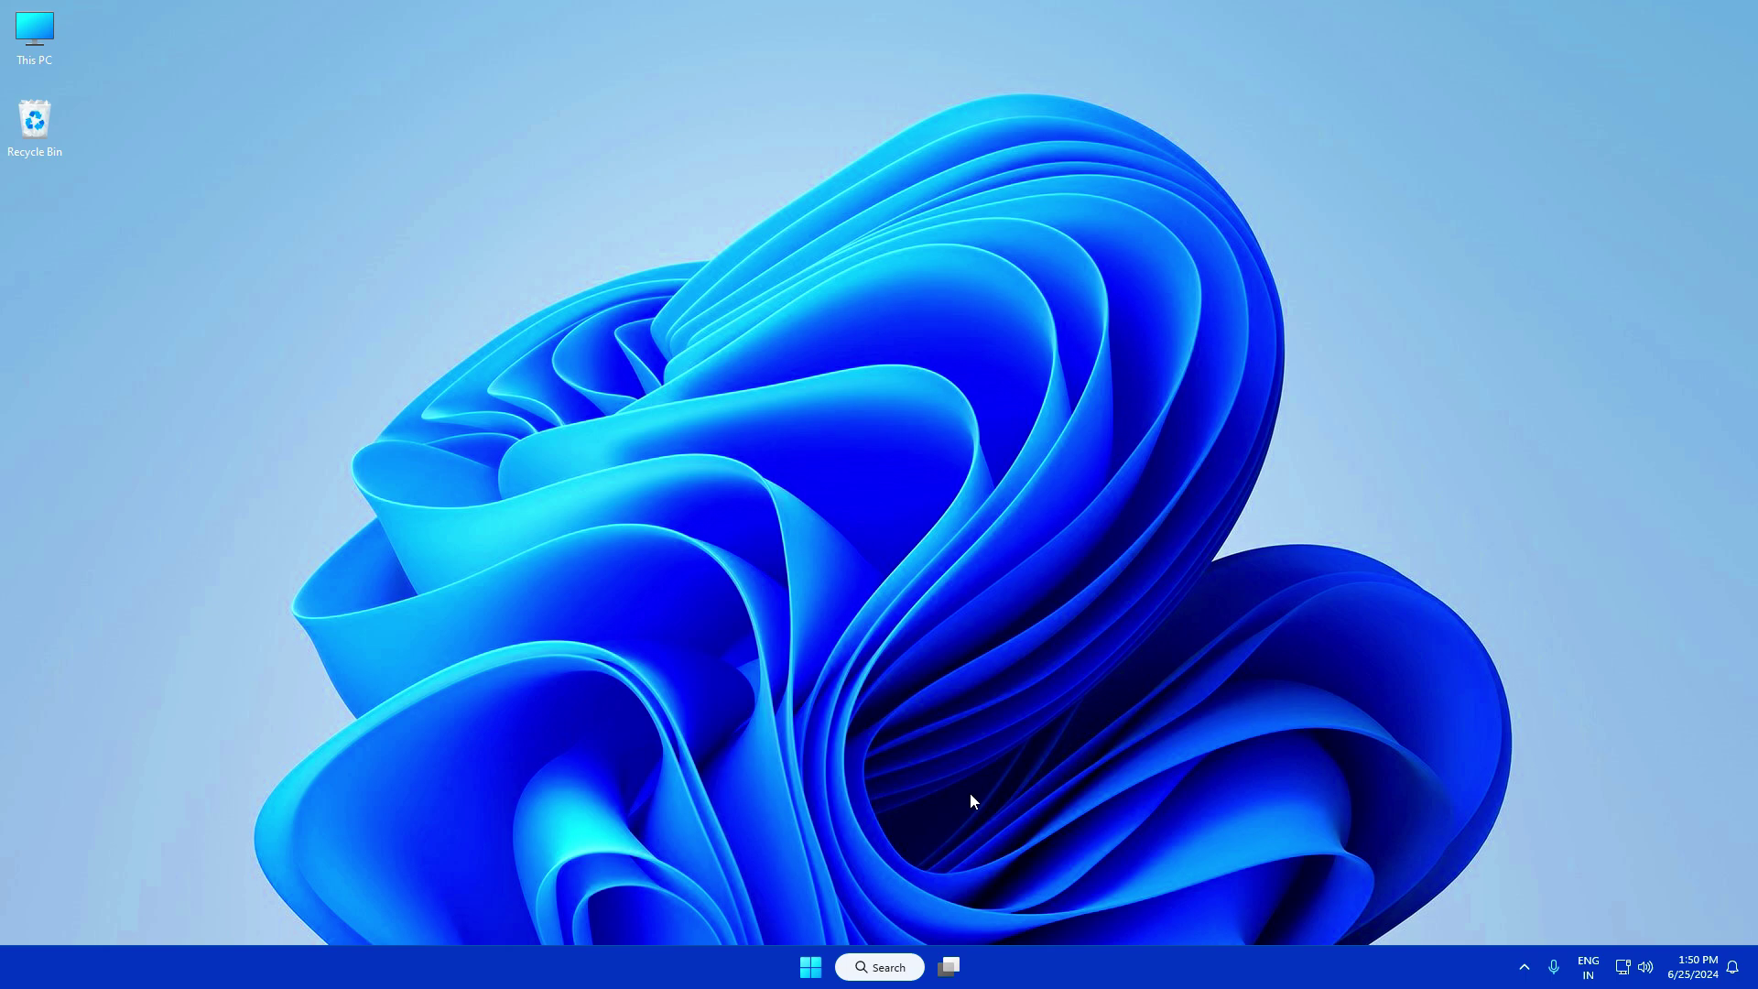
Open the Local Group Policy Editor and go to Computer Configuration > Administrative Templates > Windows Components > App Privacy
left_click(879, 967)
type("ed")
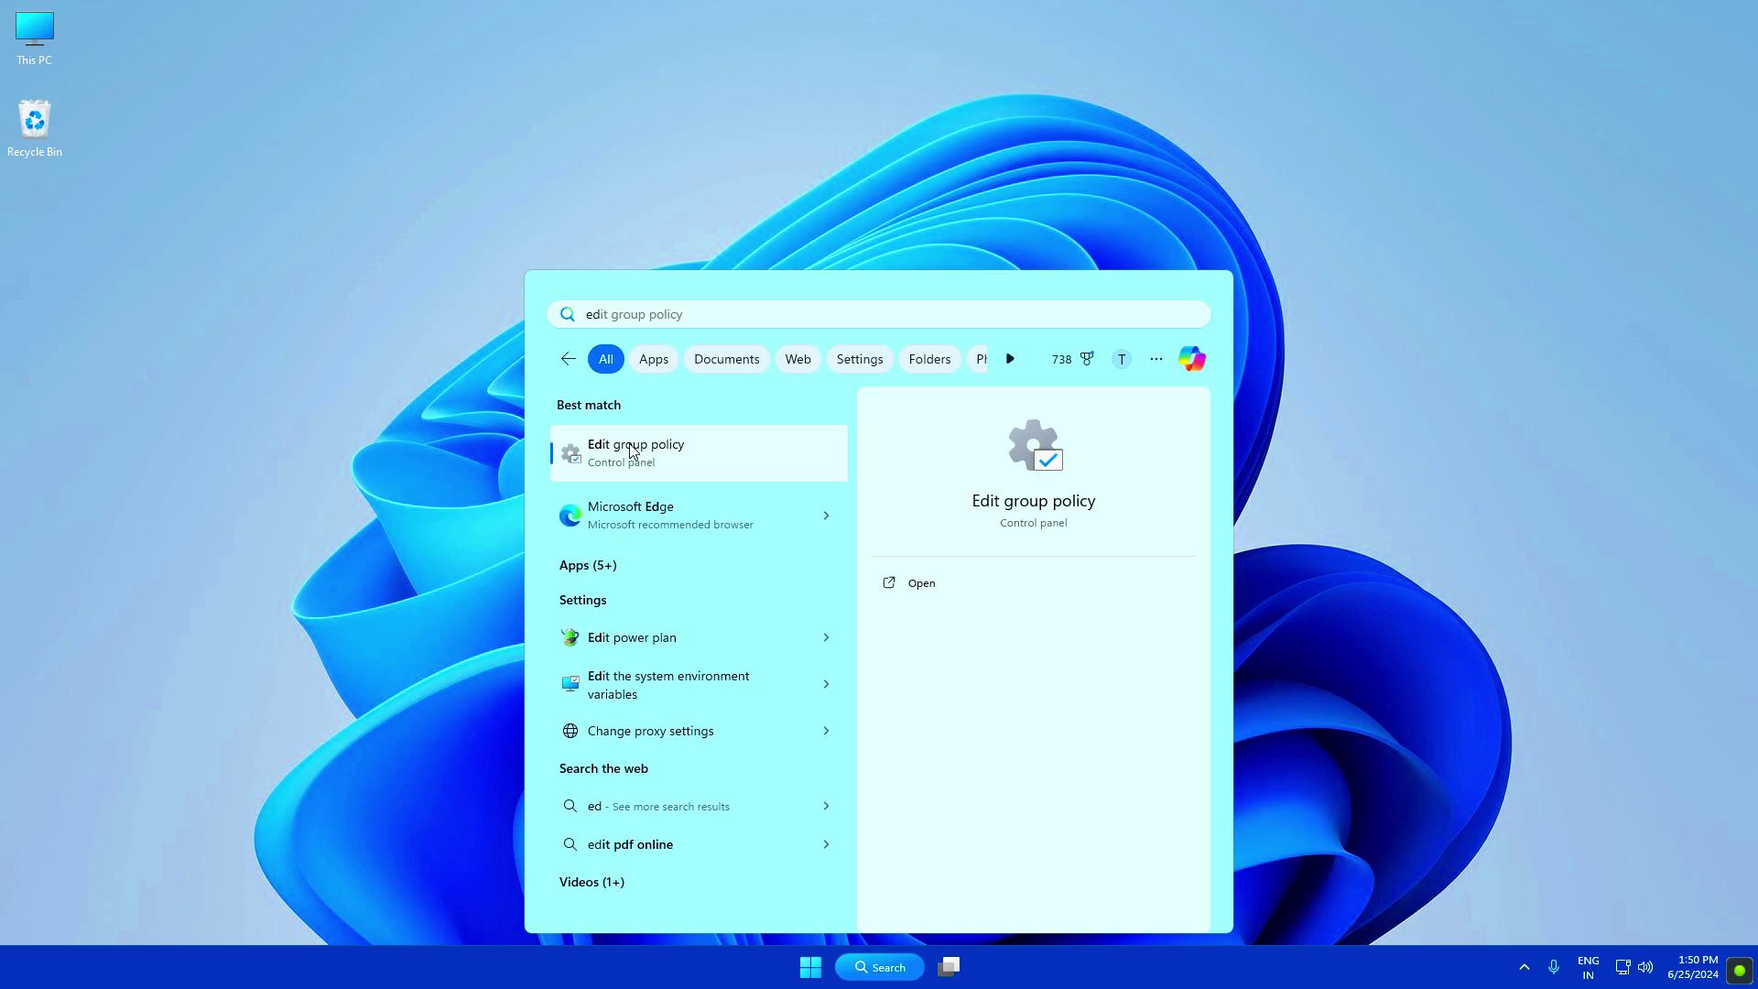
left_click(632, 450)
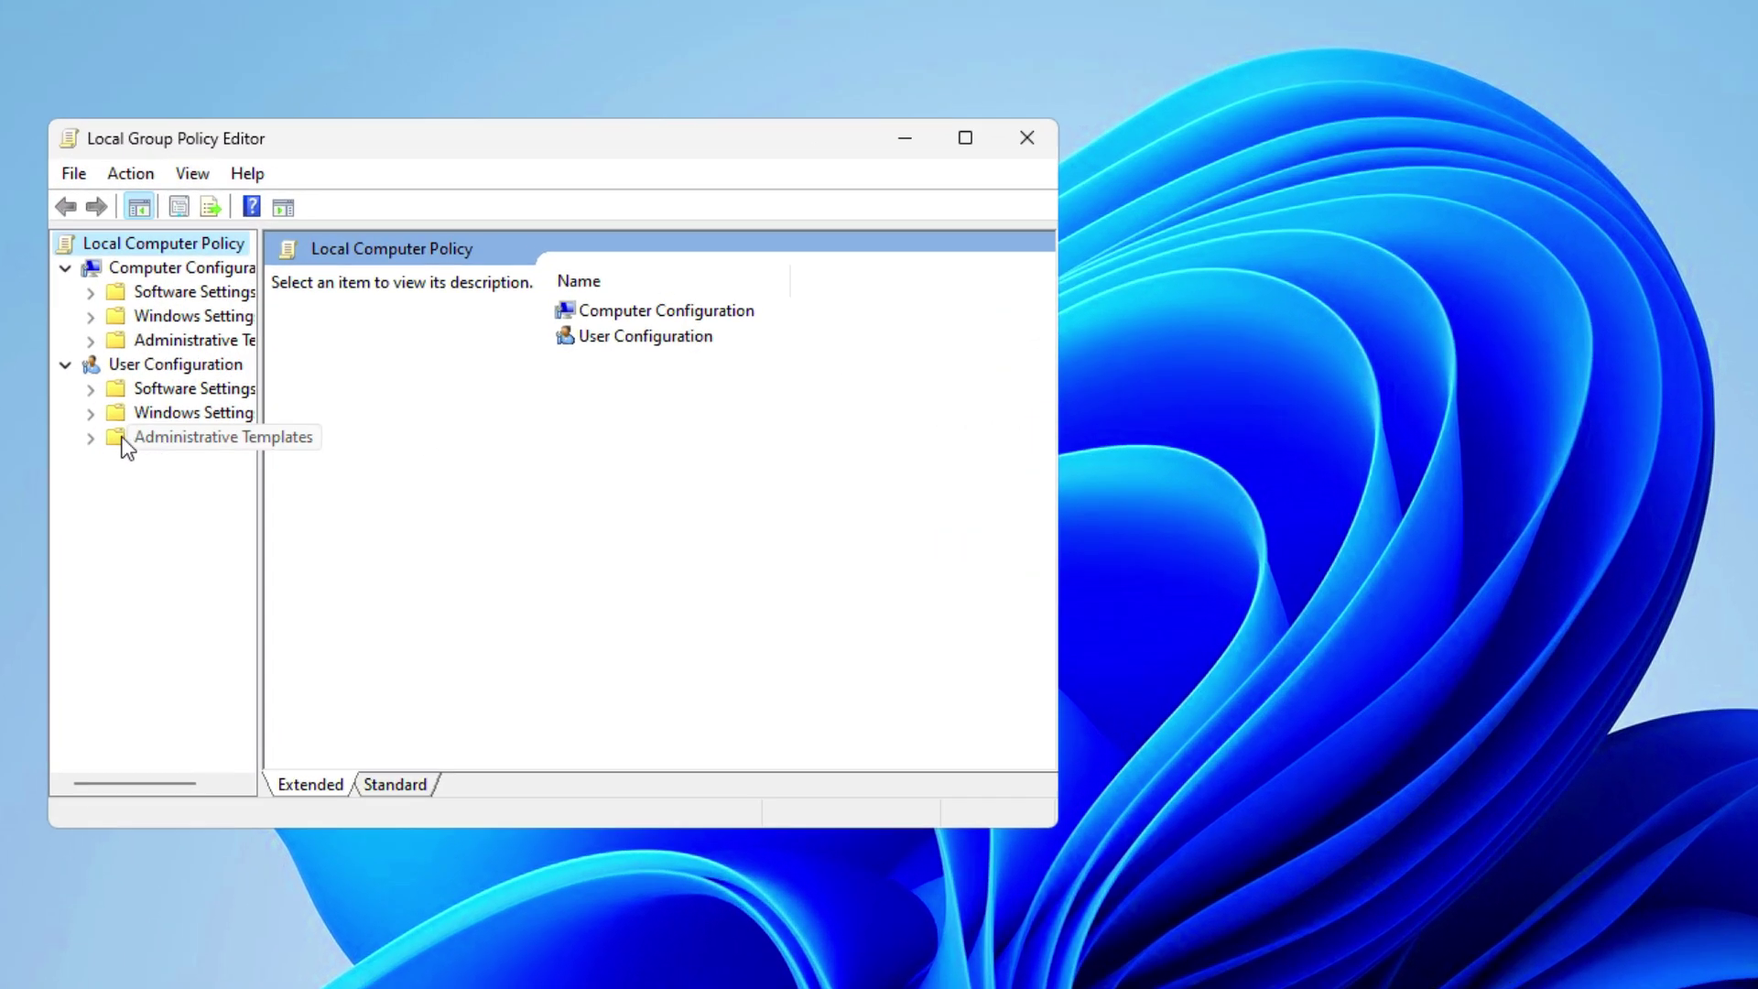
left_click(142, 345)
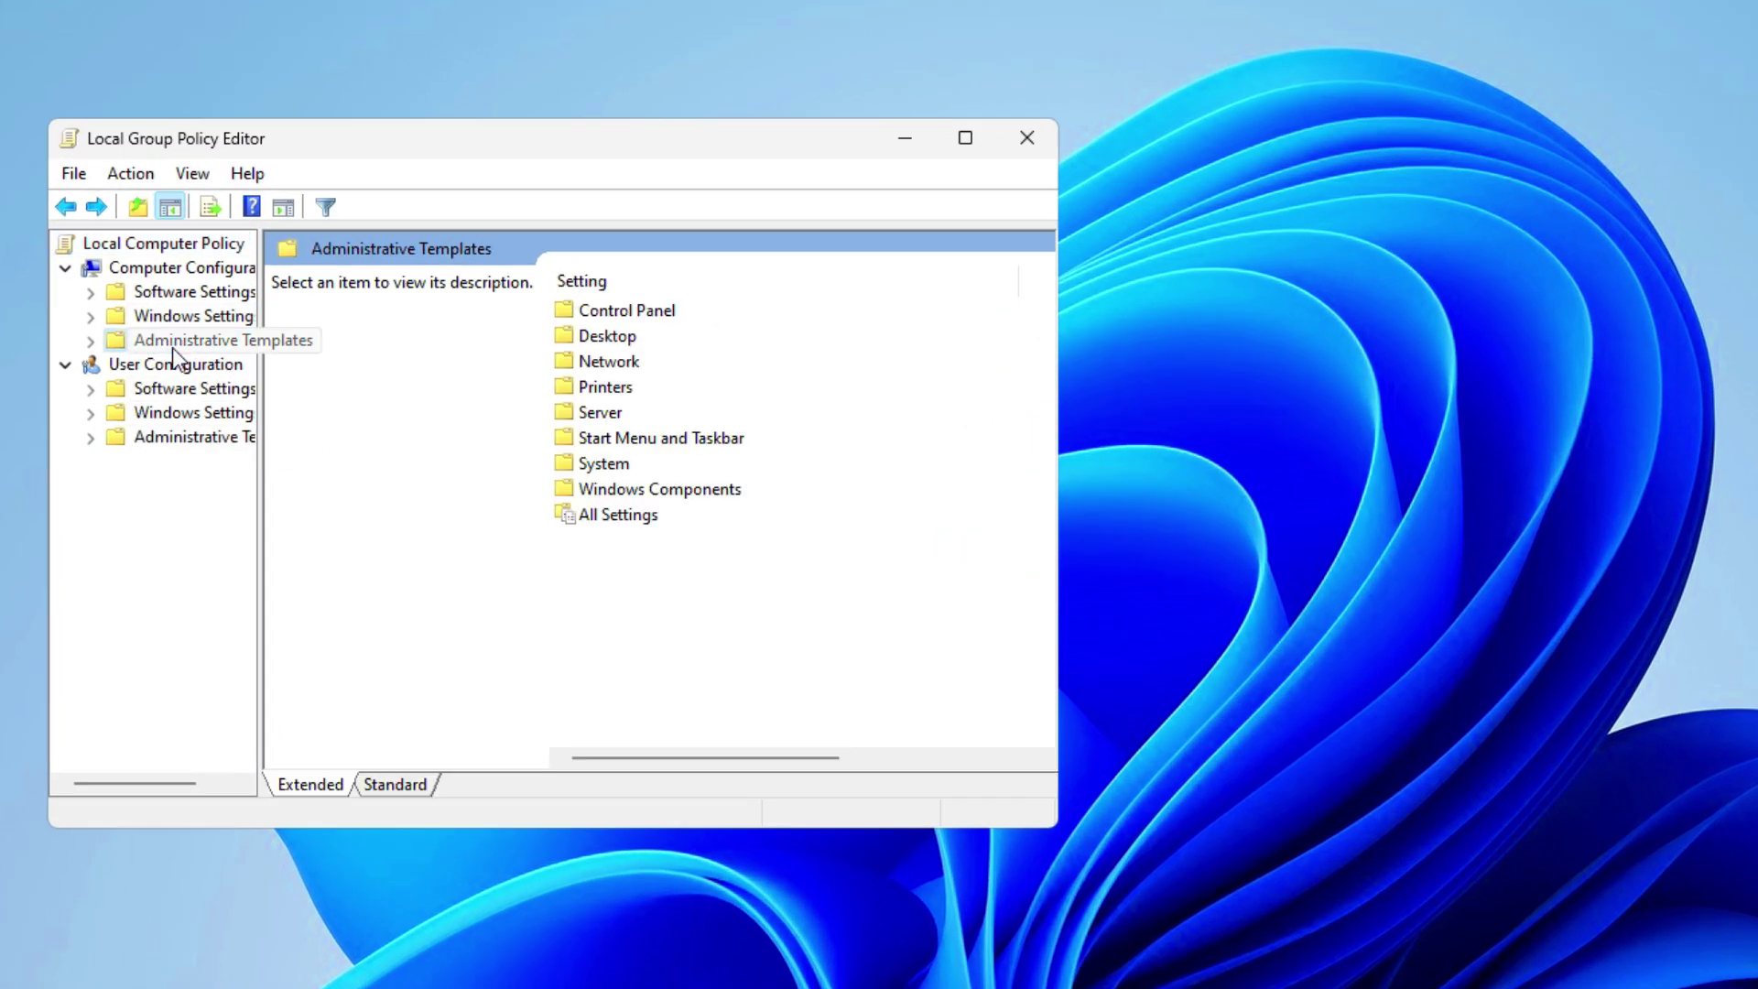
double_click(620, 494)
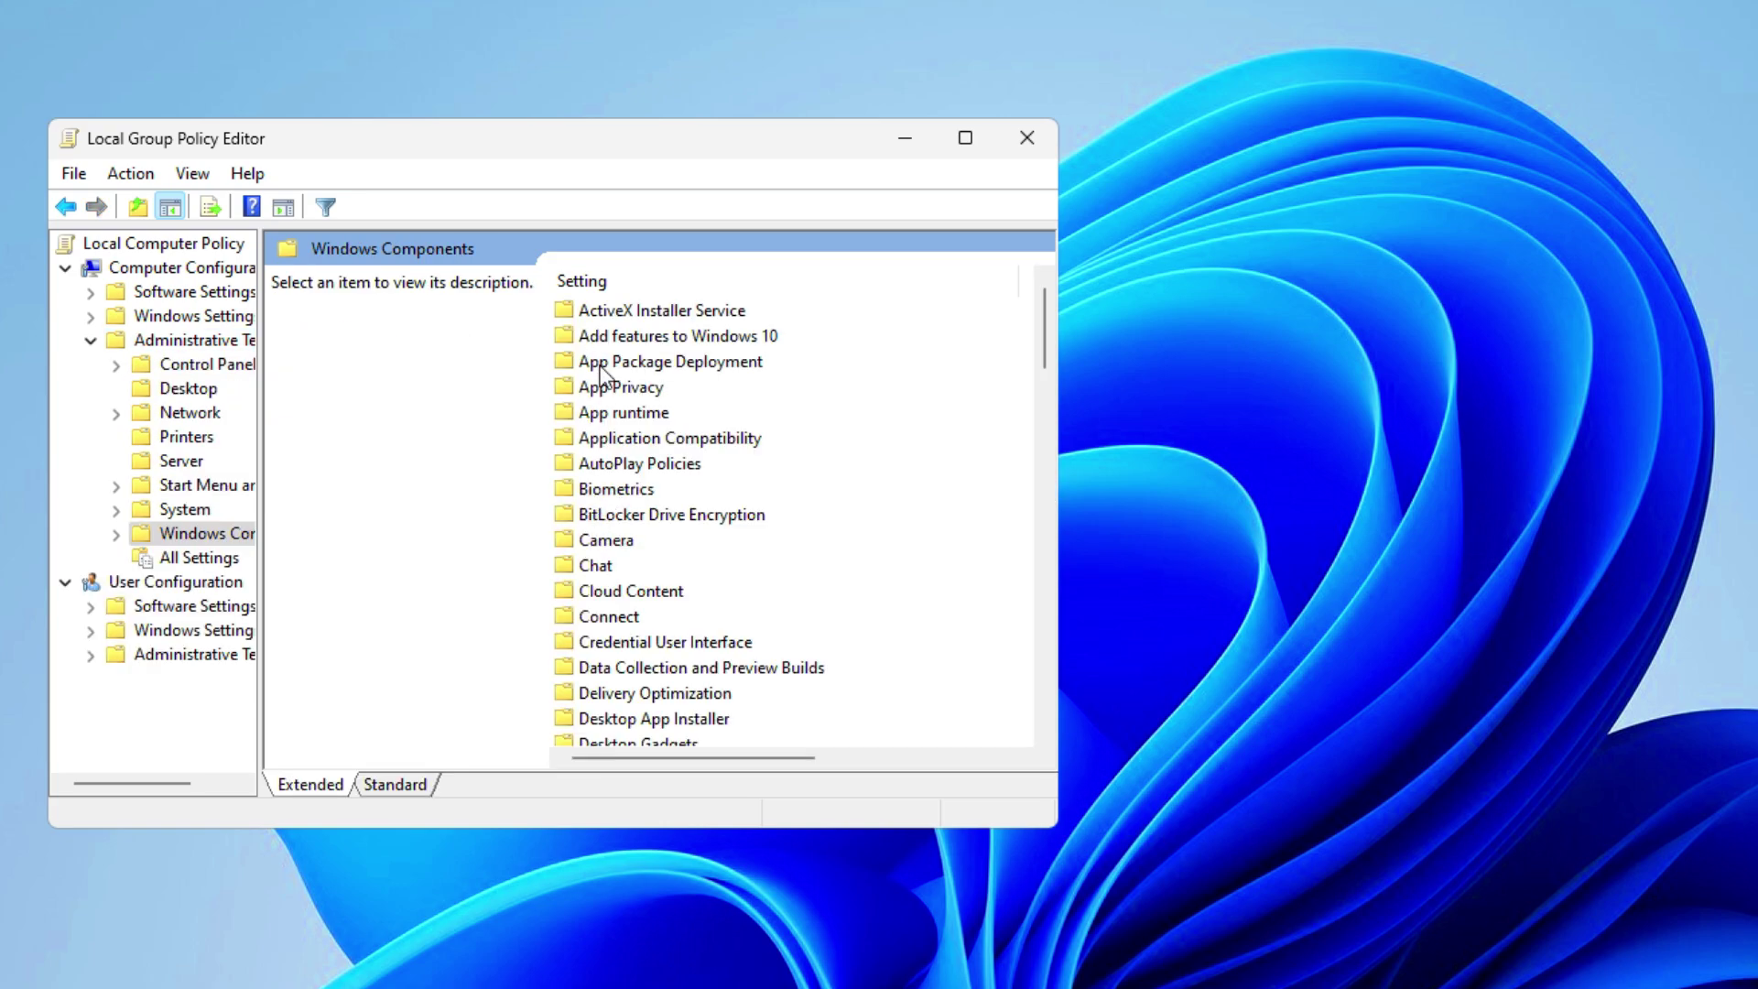
double_click(604, 394)
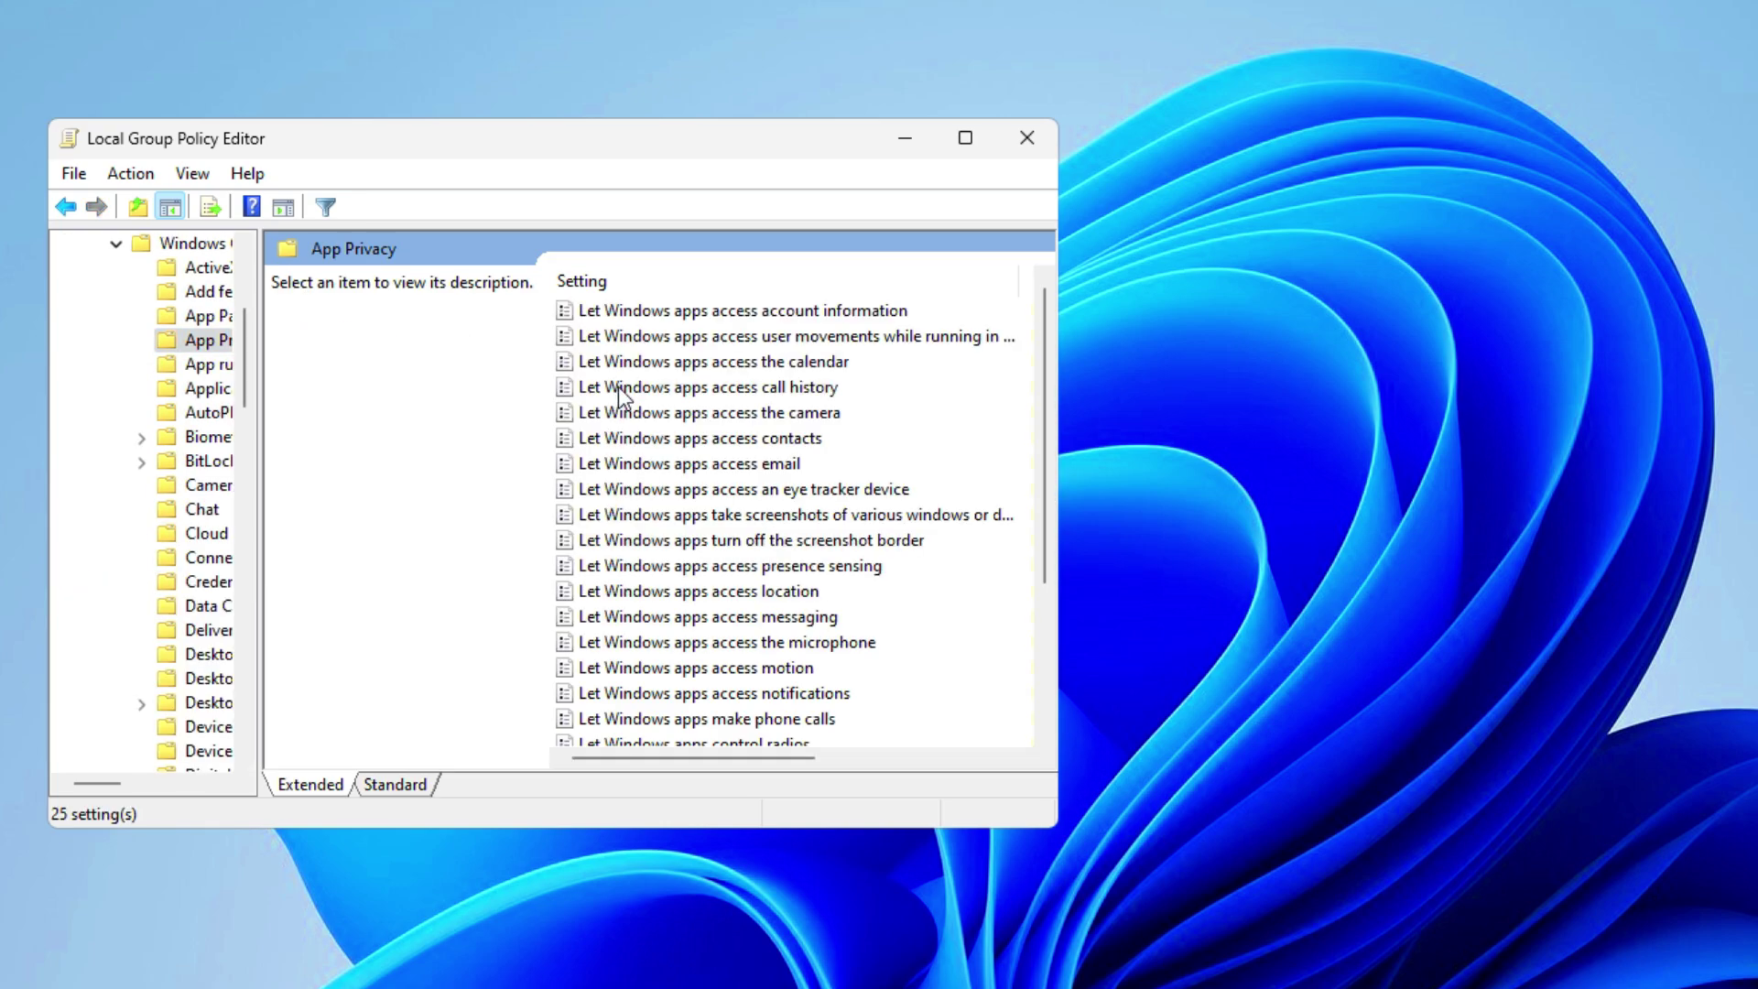
Enable the "Let Windows apps run in the background" policy with Force Deny as the default for all apps, and close the policy editor
scroll(698, 586, "down", 2)
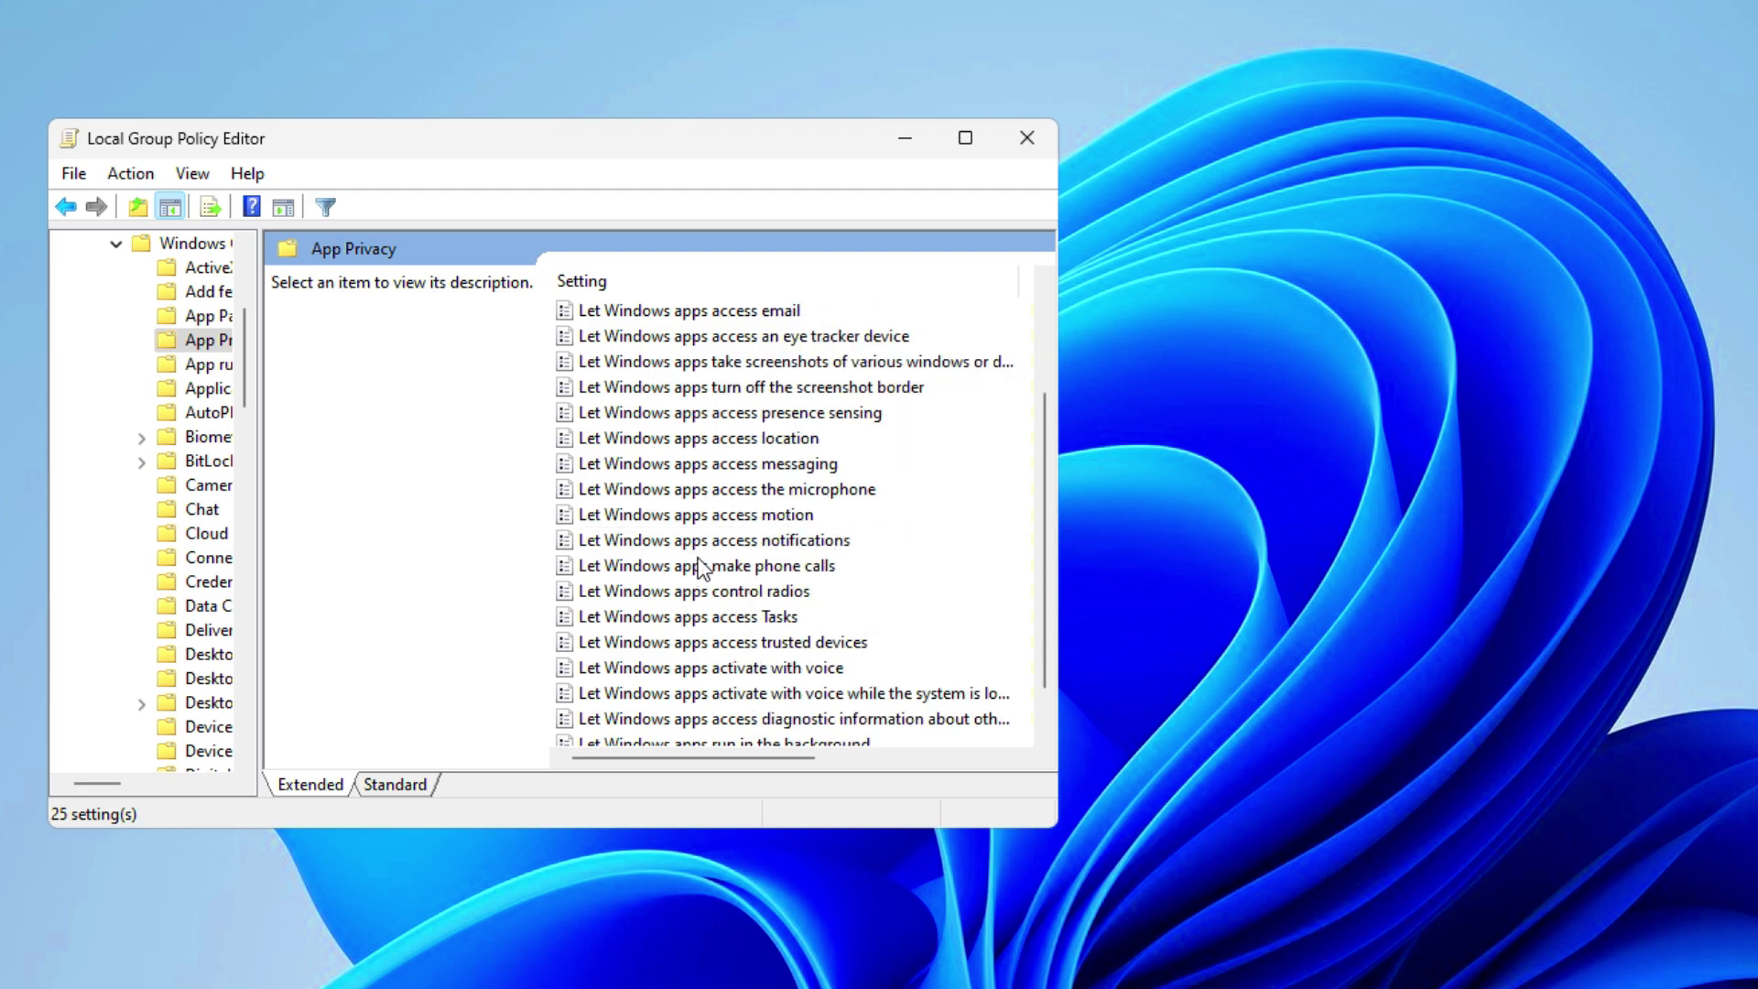
scroll(641, 531, "down", 1)
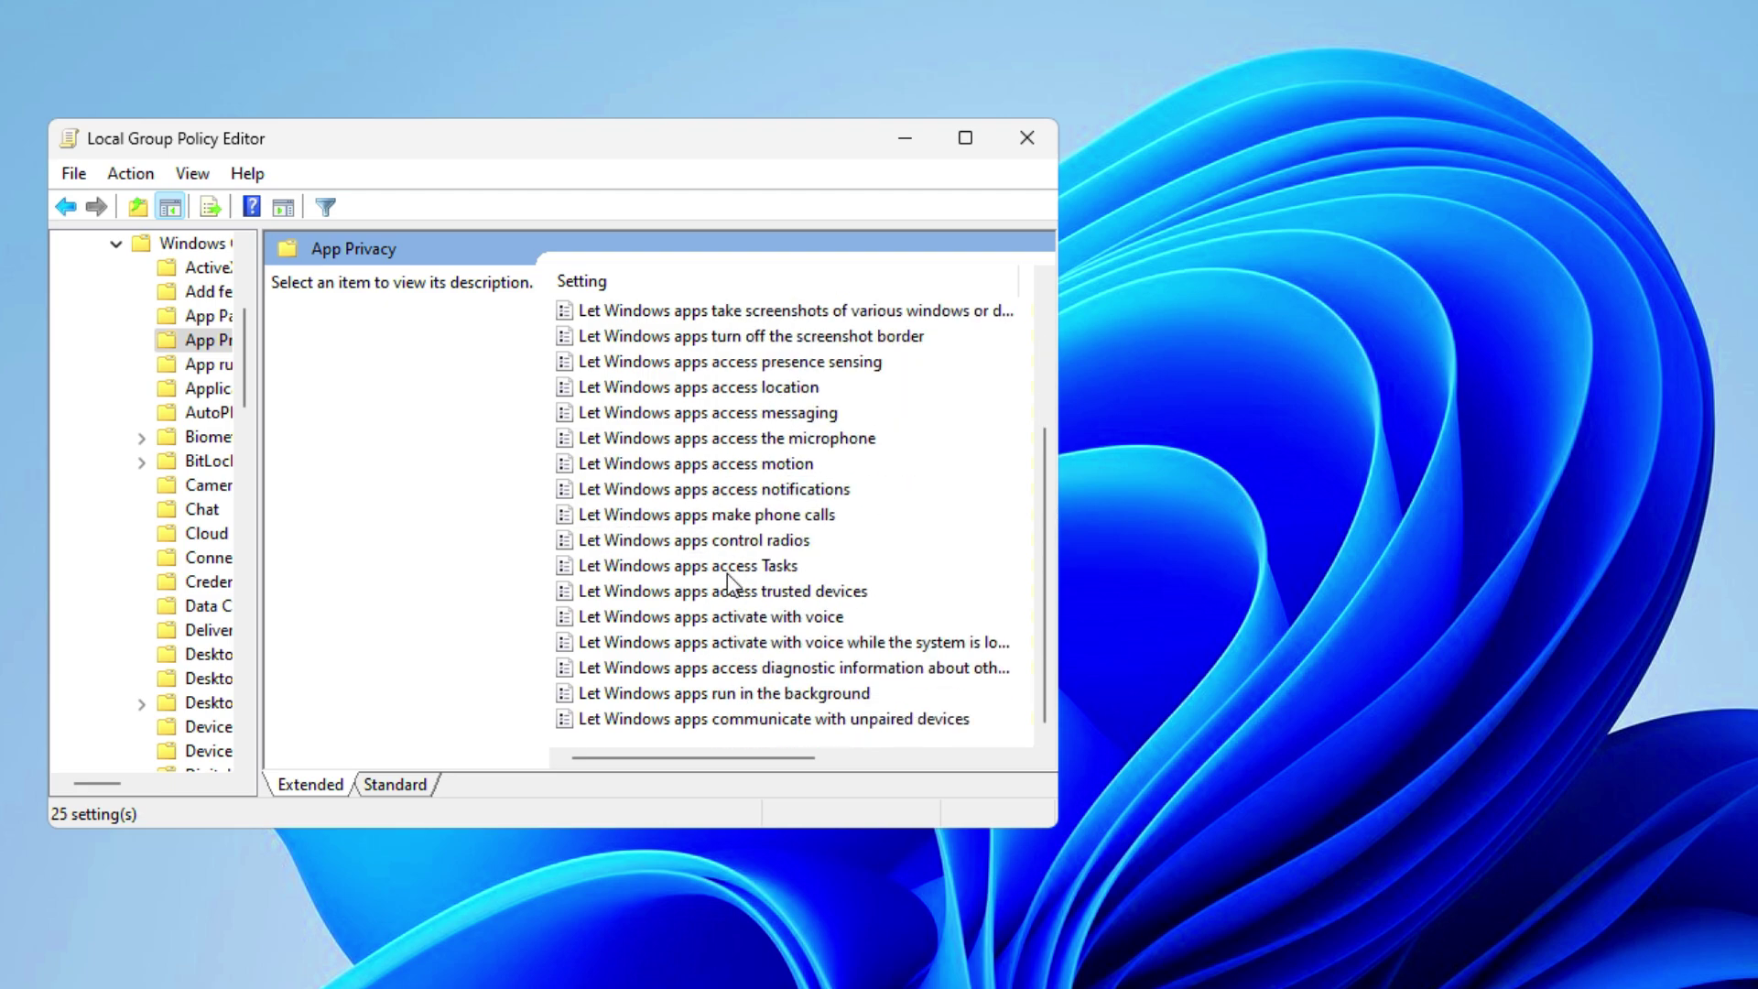
left_click(738, 698)
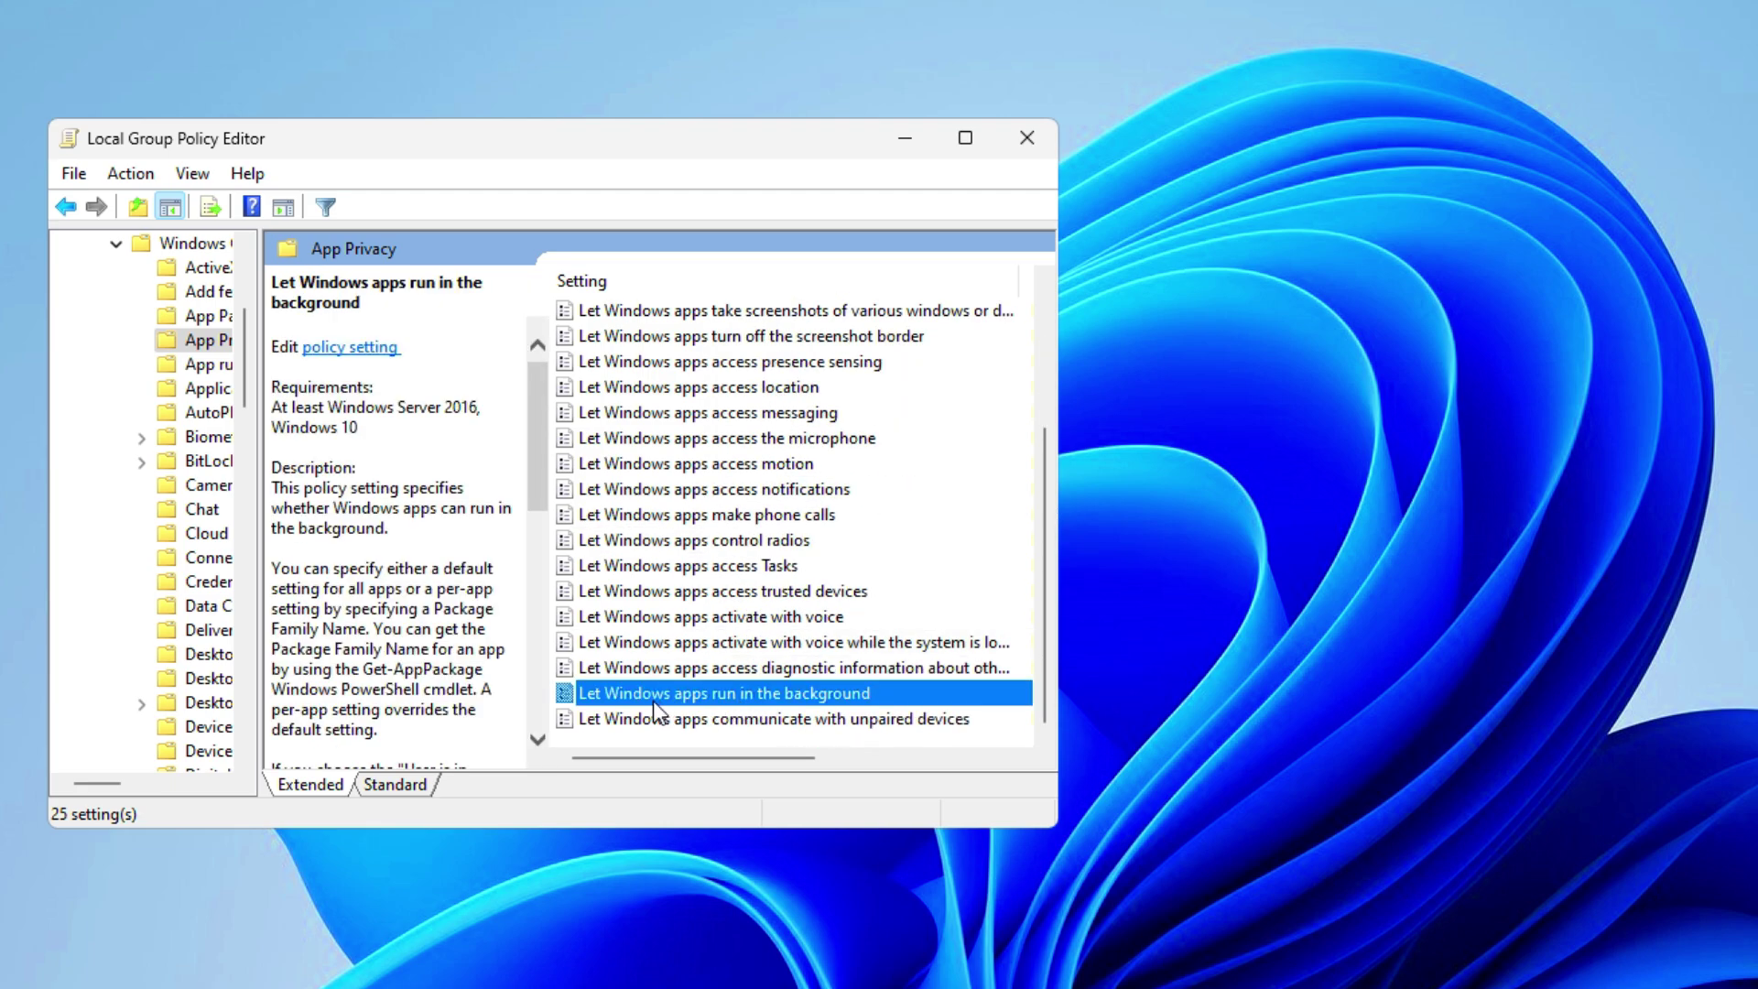
double_click(736, 688)
left_click(63, 225)
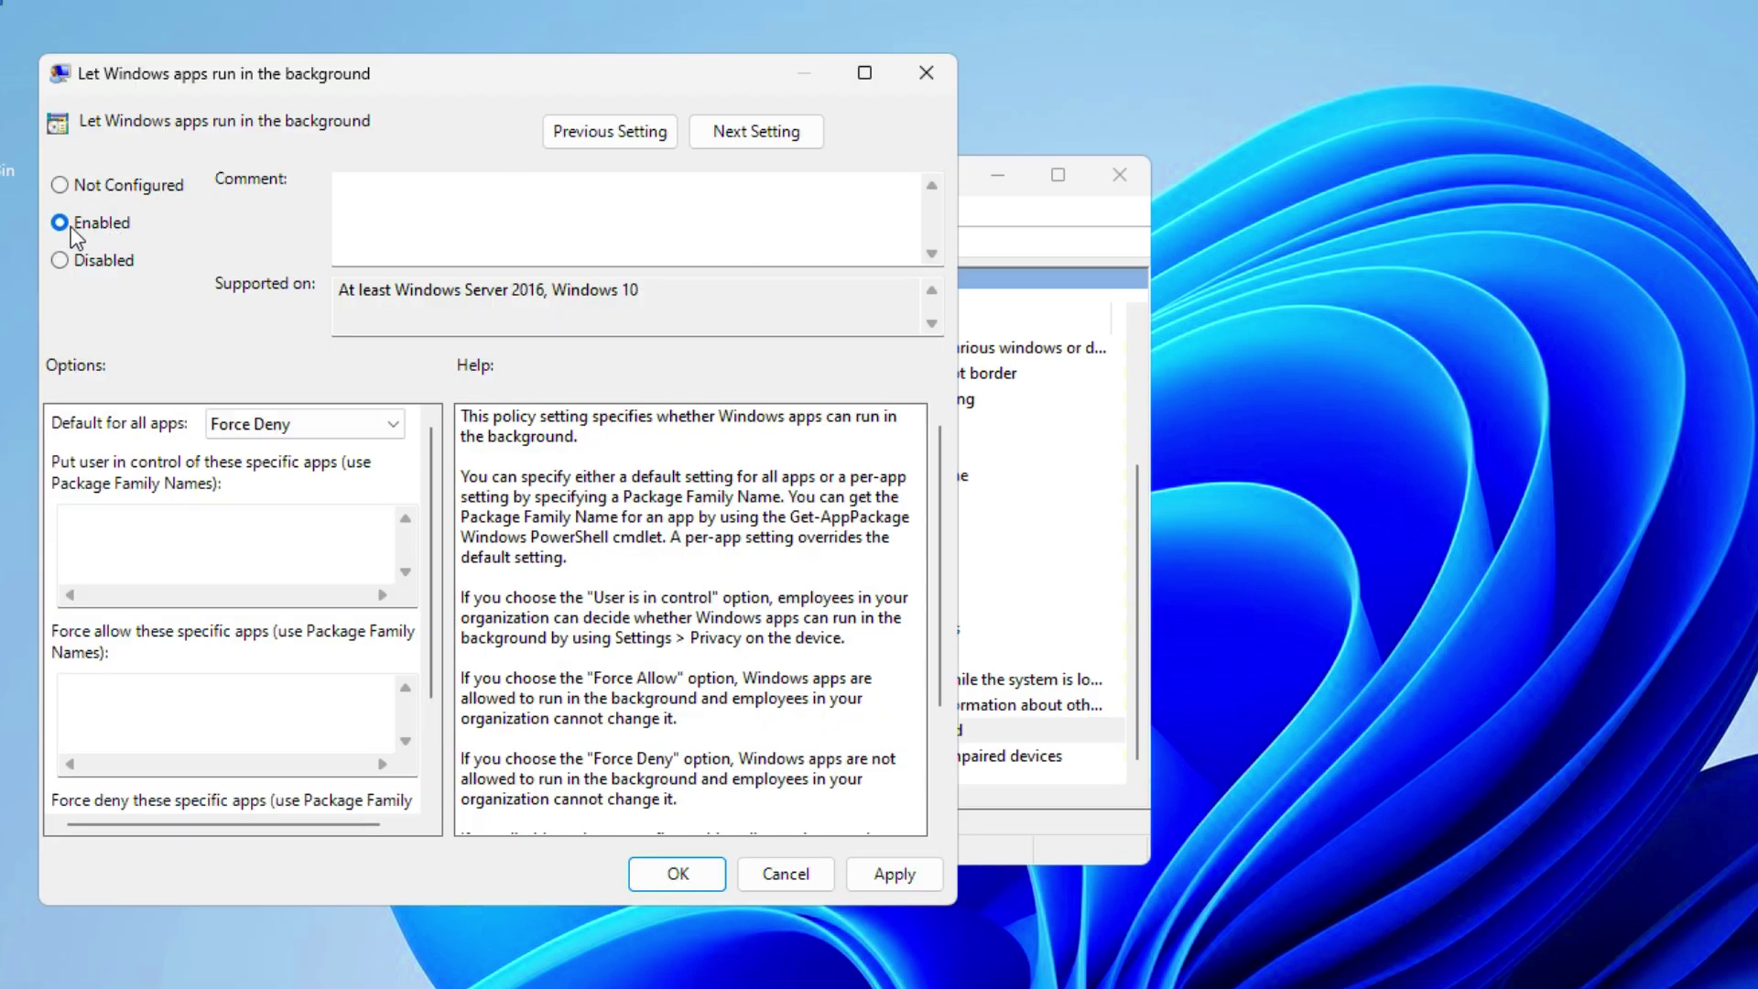
left_click(231, 428)
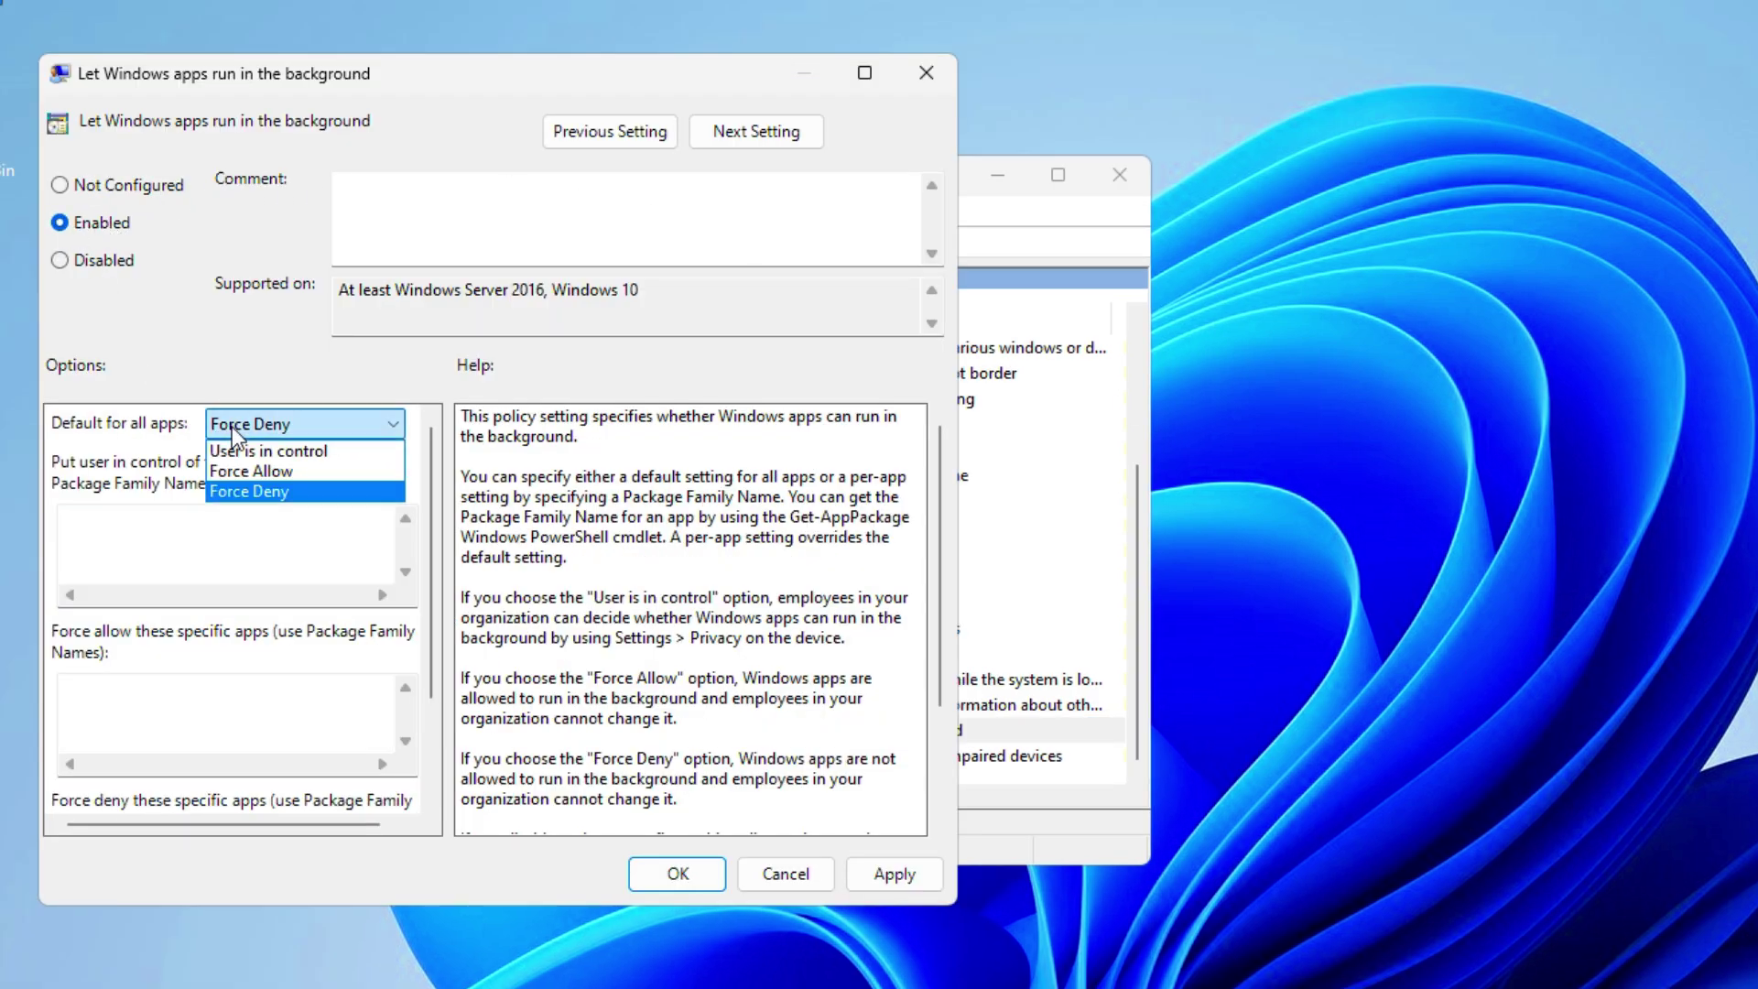
left_click(249, 495)
left_click(889, 875)
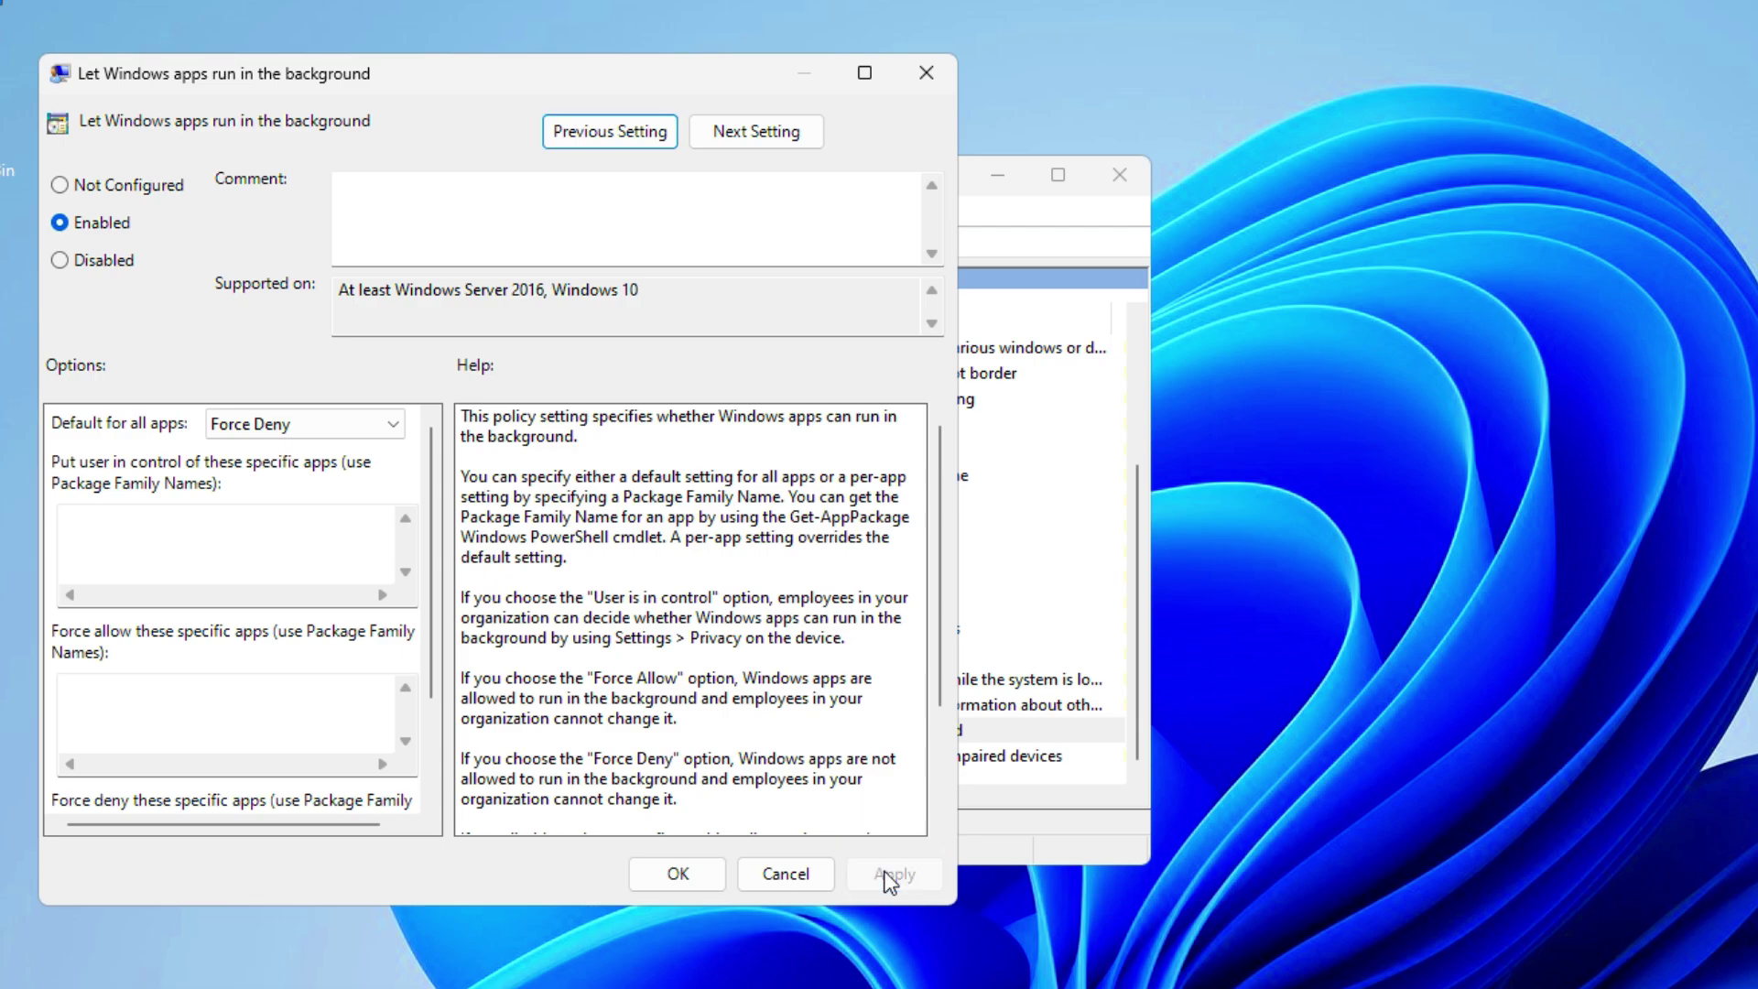
left_click(673, 872)
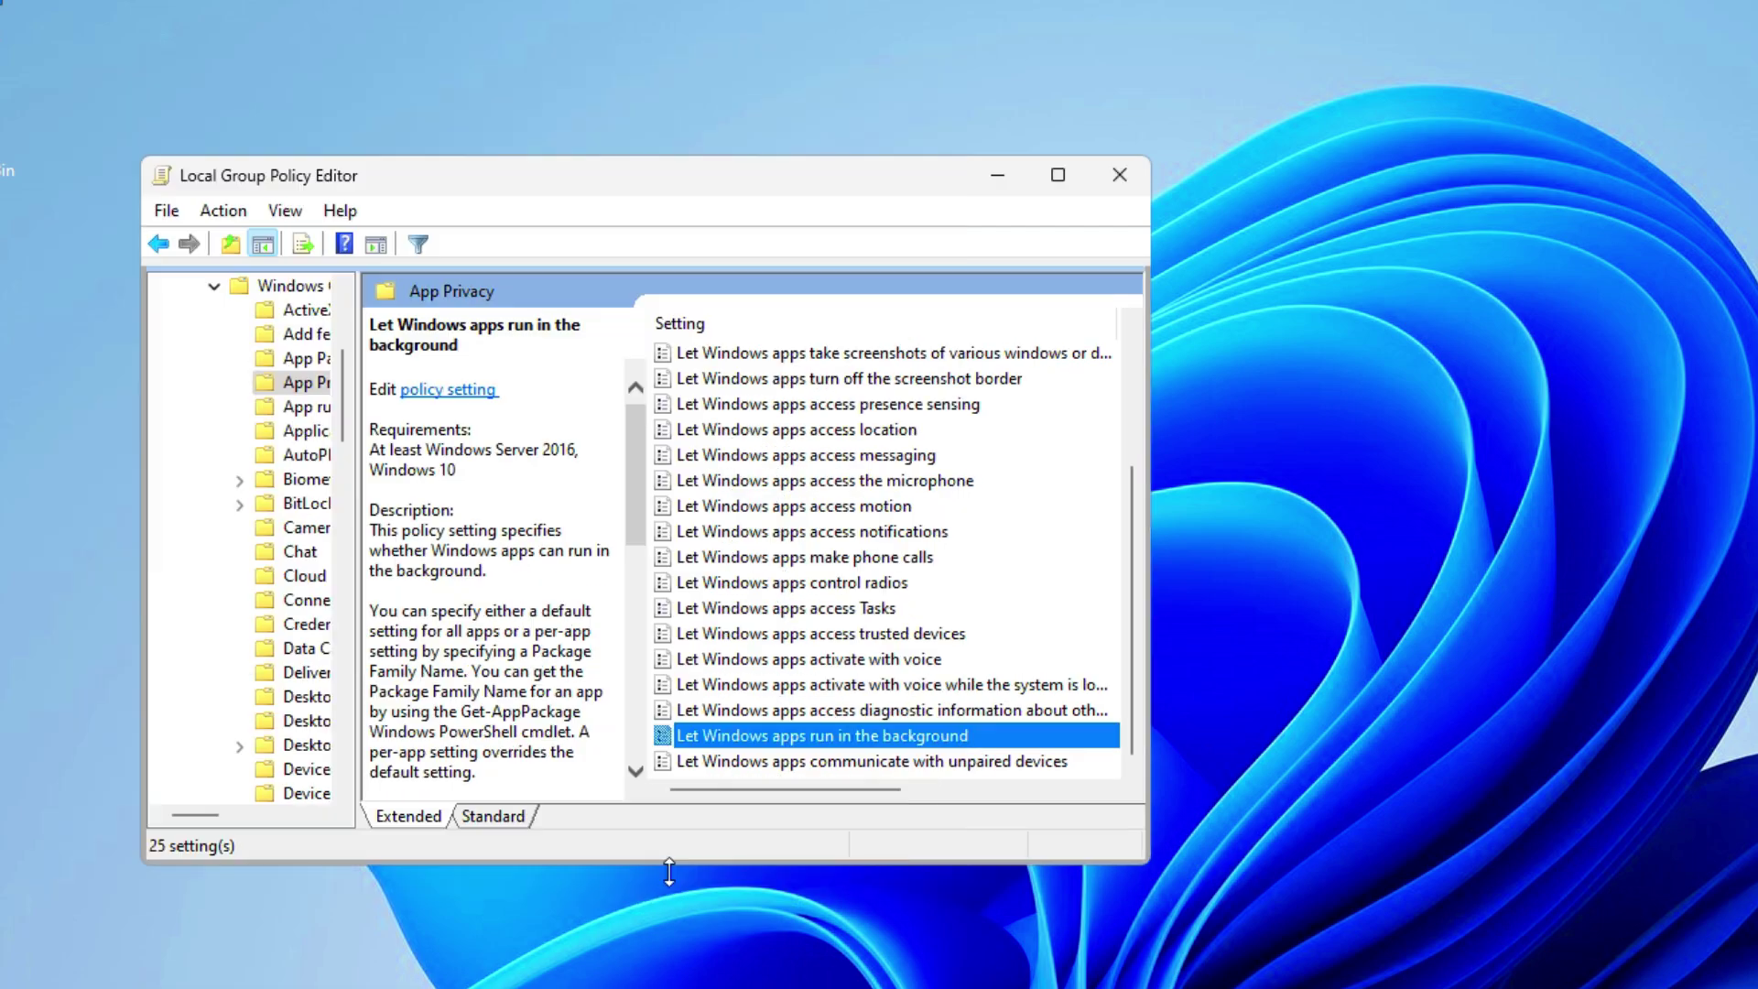
left_click(1105, 185)
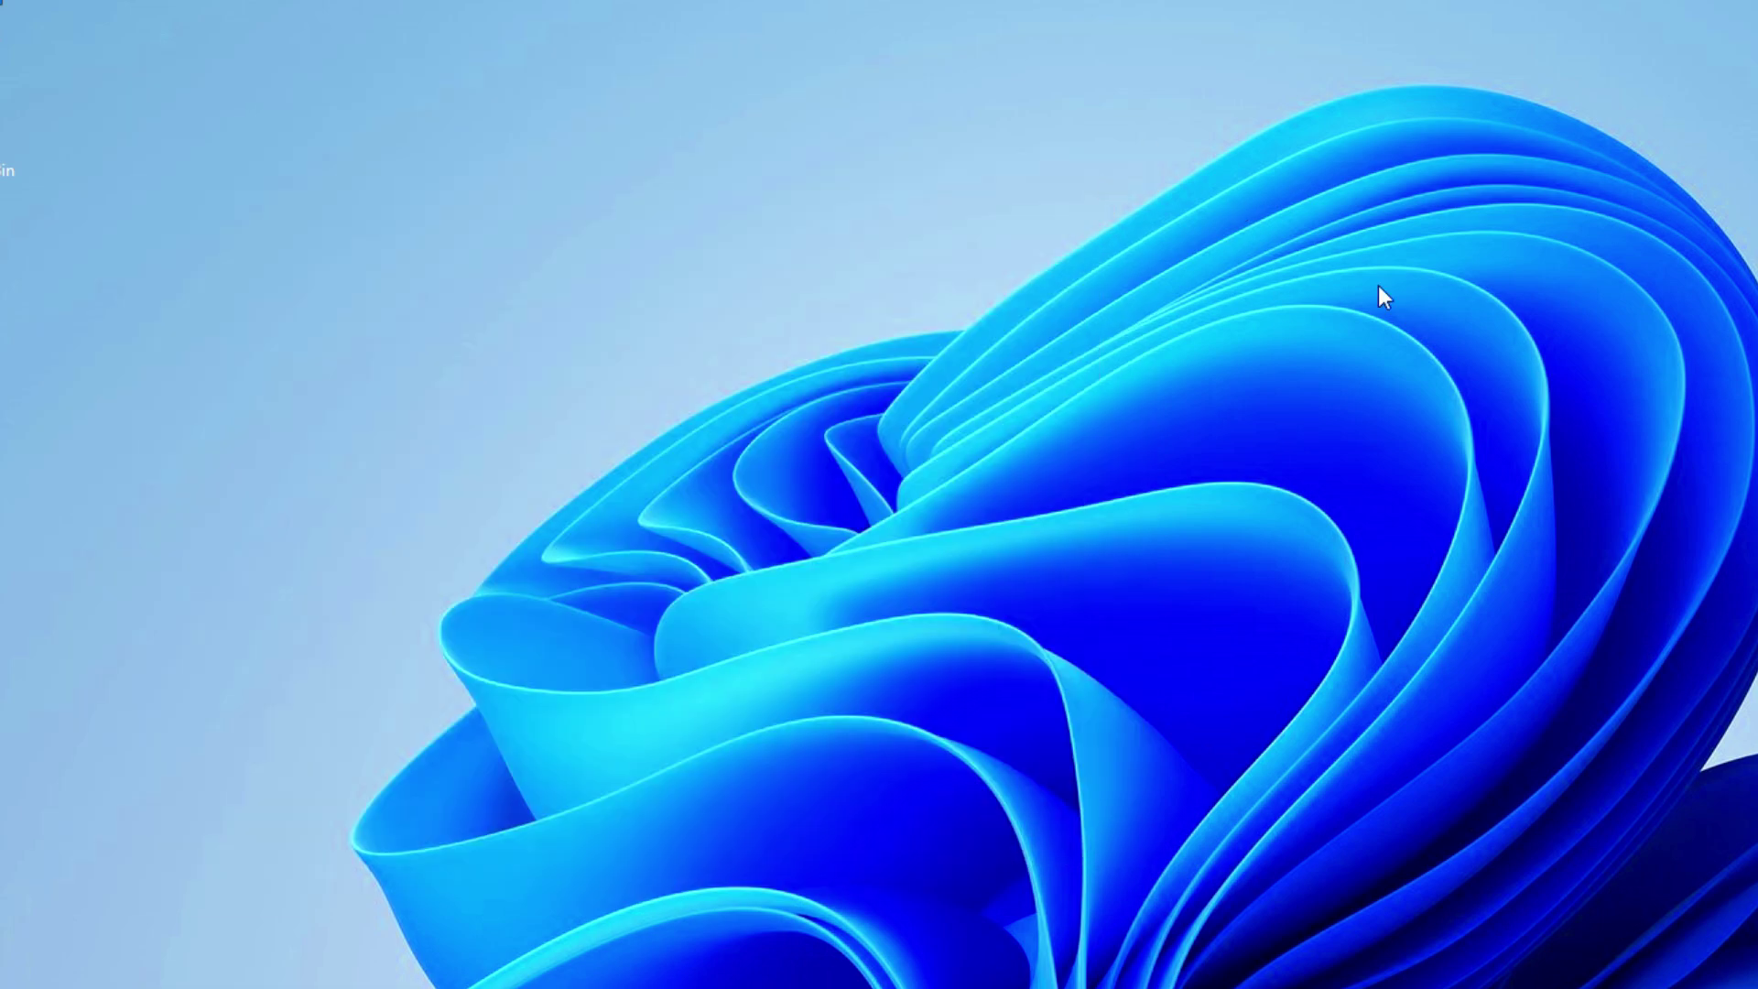
Search Windows for Services and open the Services console
left_click(906, 970)
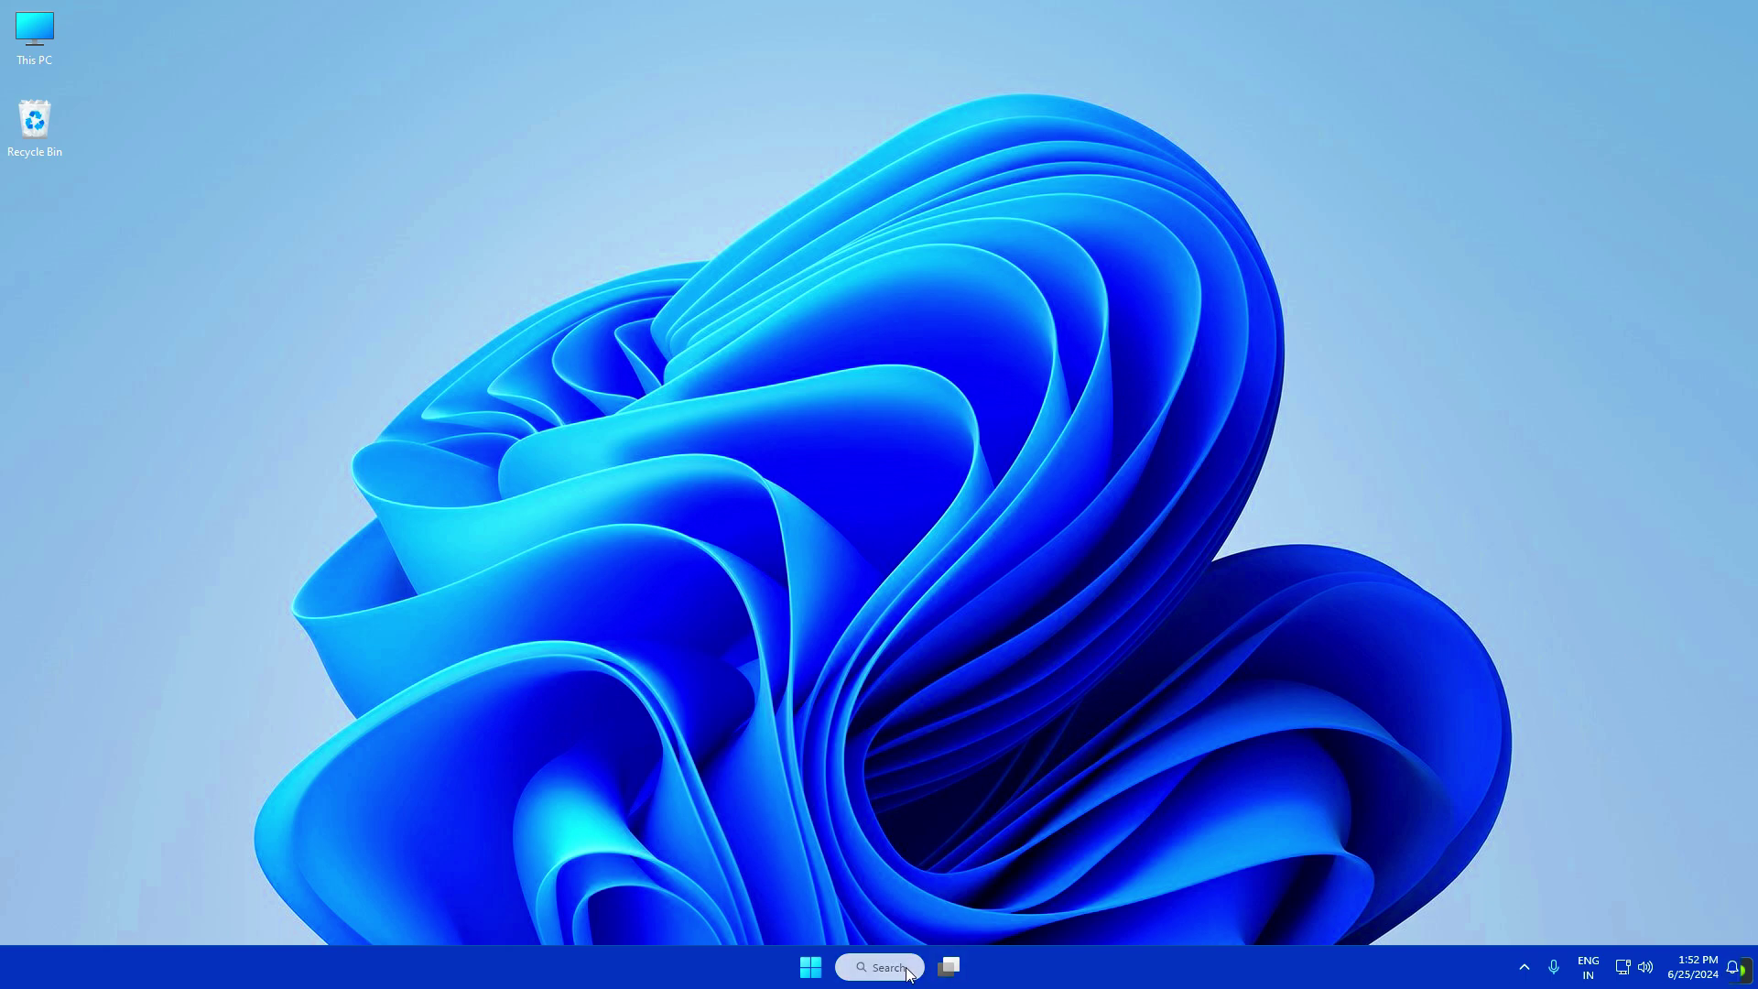
type("ser")
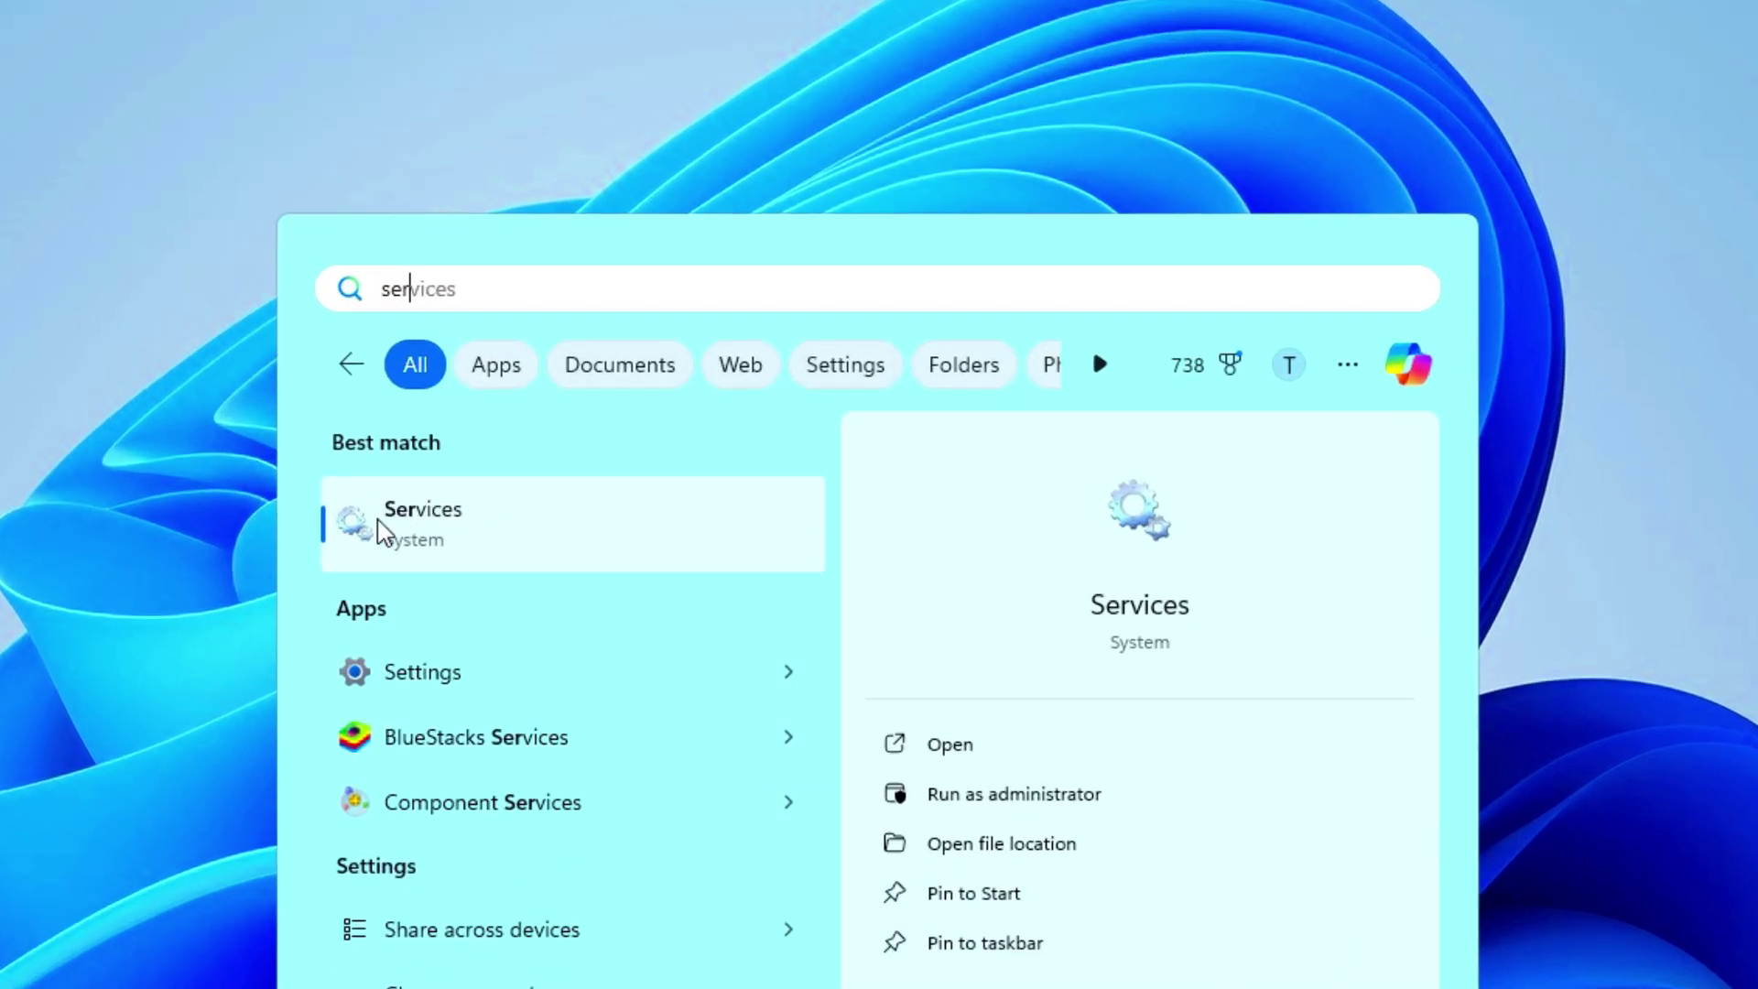
left_click(435, 540)
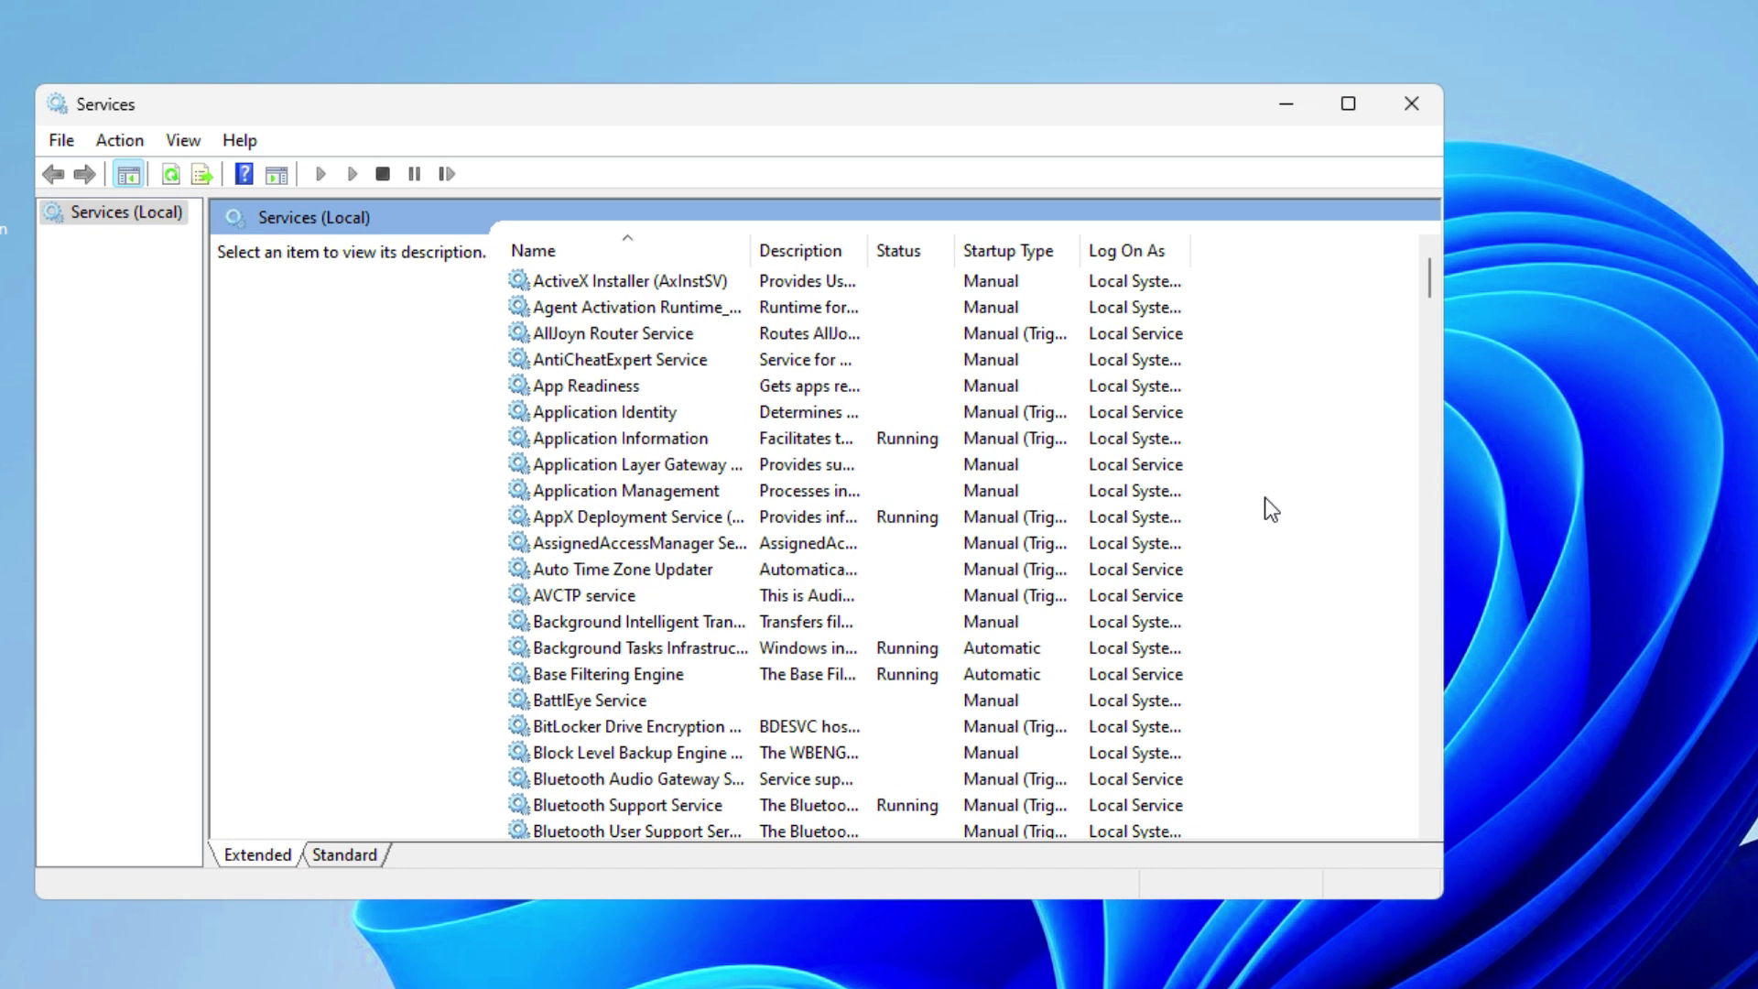
Set the SysMain service's startup type to Disabled and apply the change
key("s")
scroll(402, 345, "down", 2)
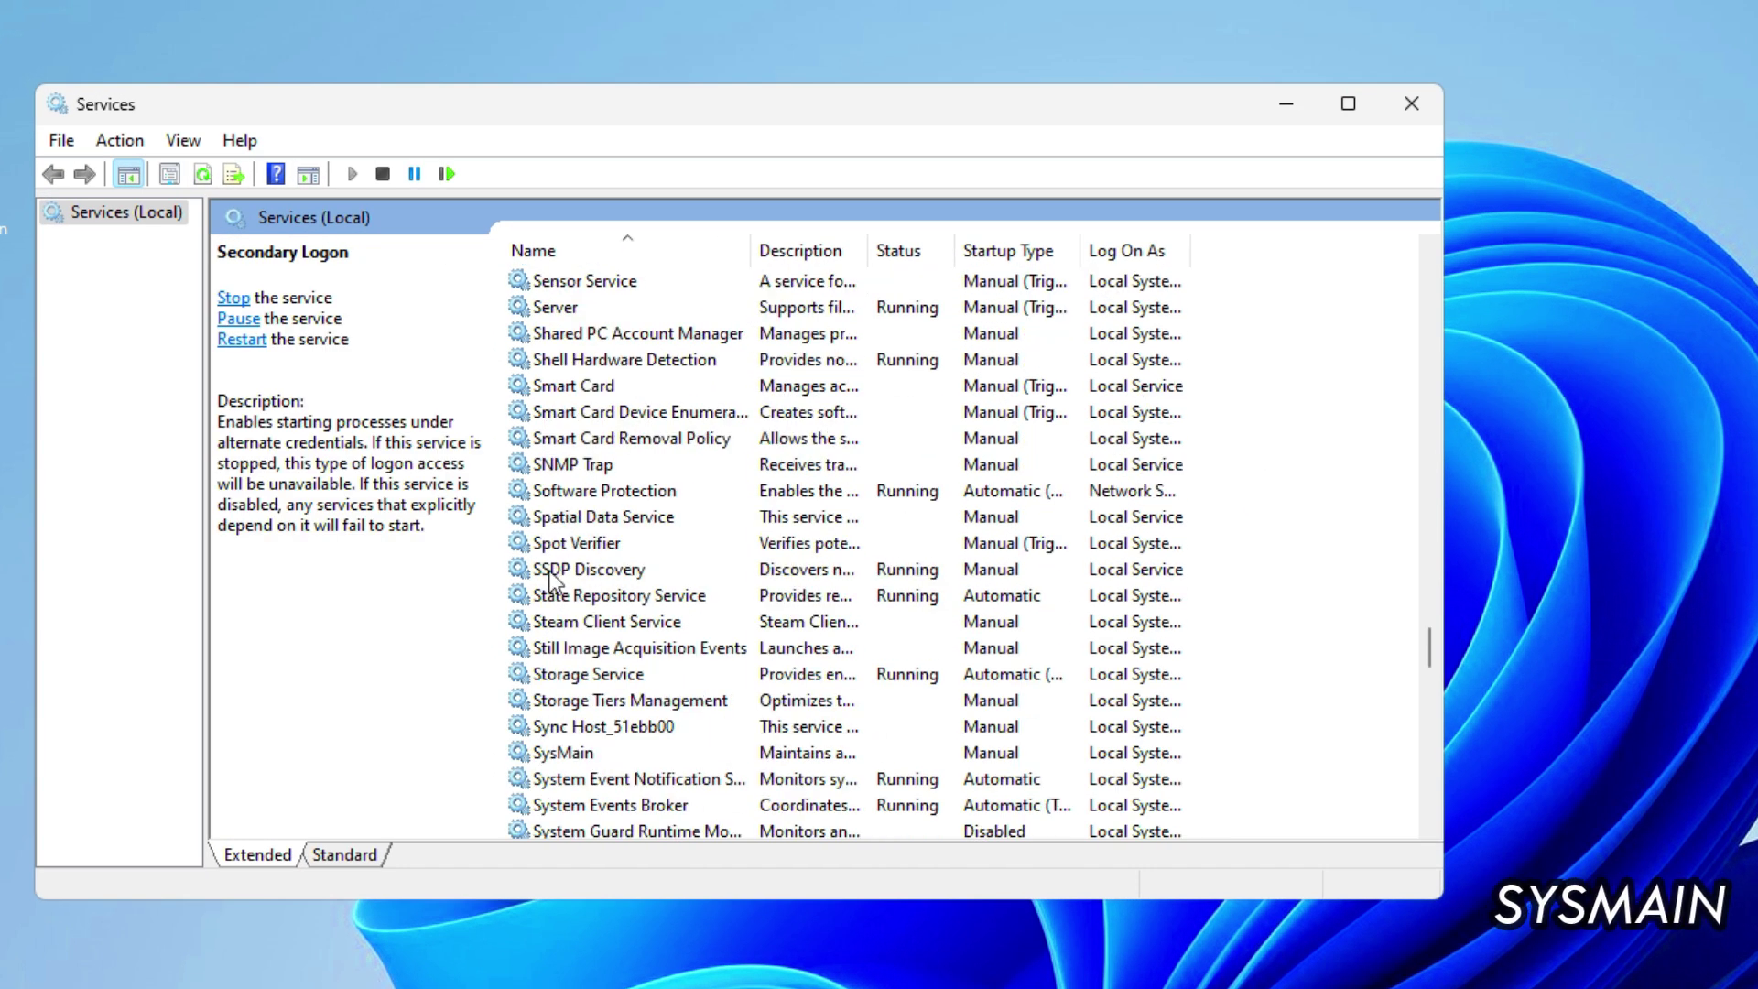
left_click(569, 761)
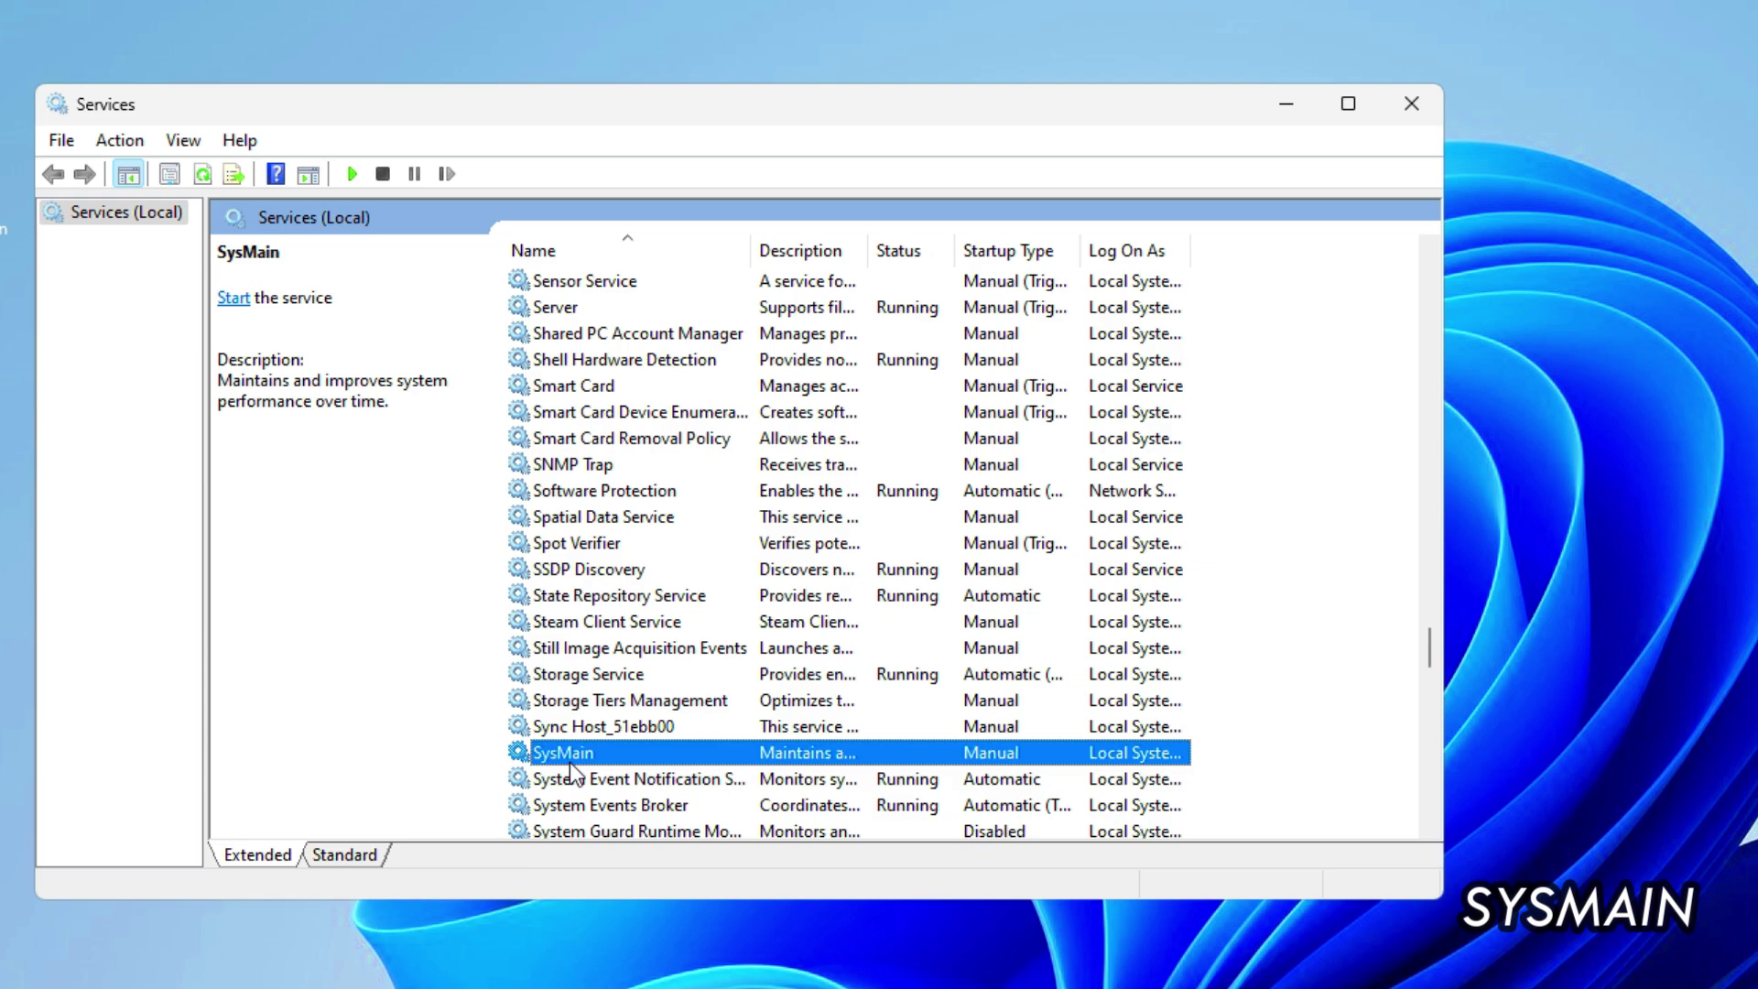
double_click(568, 753)
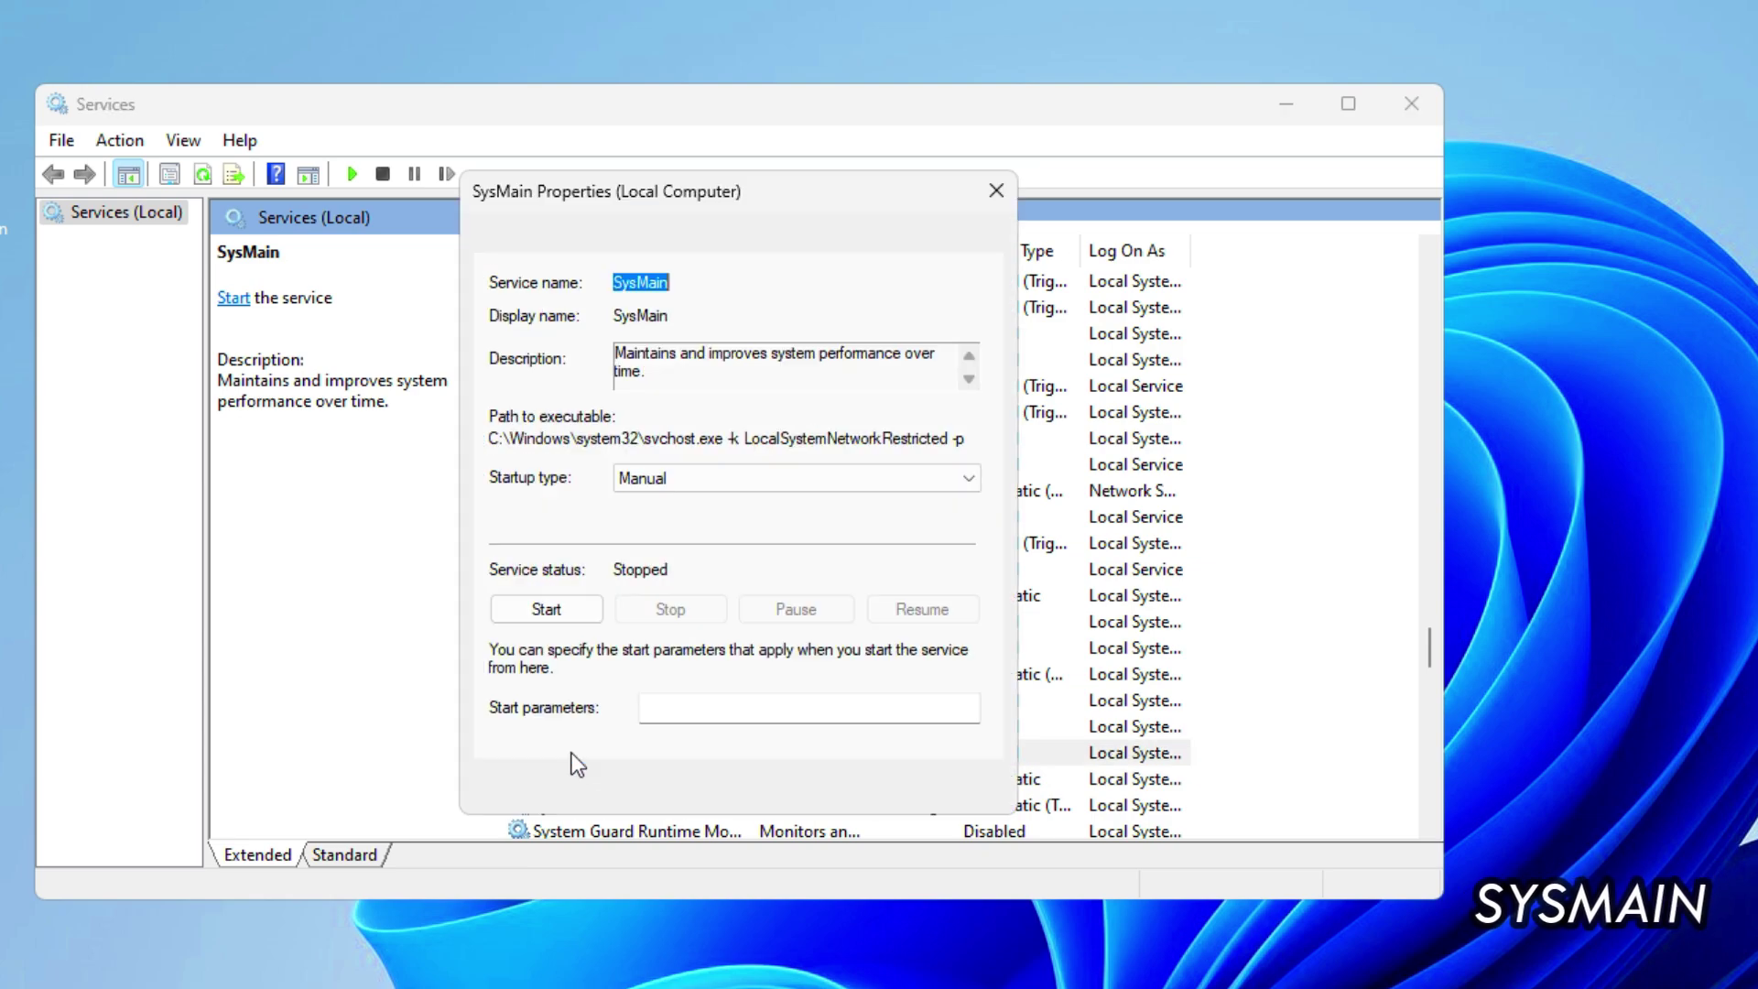
left_click(671, 475)
left_click(648, 560)
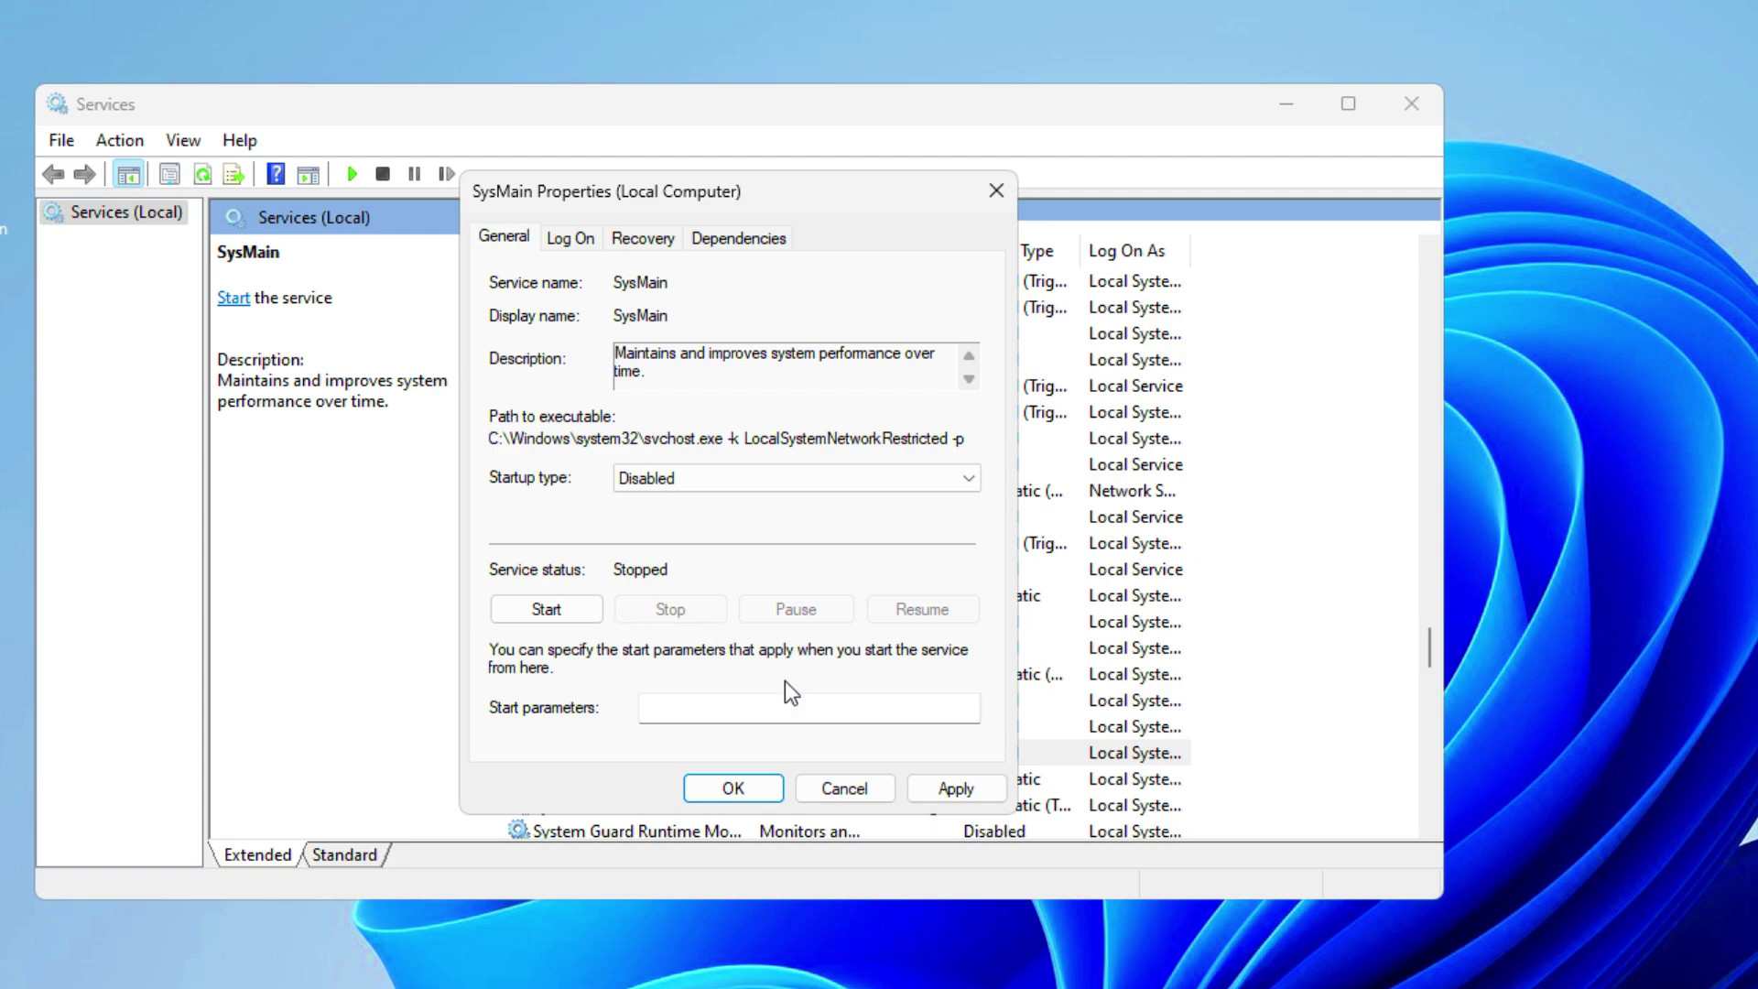
left_click(941, 790)
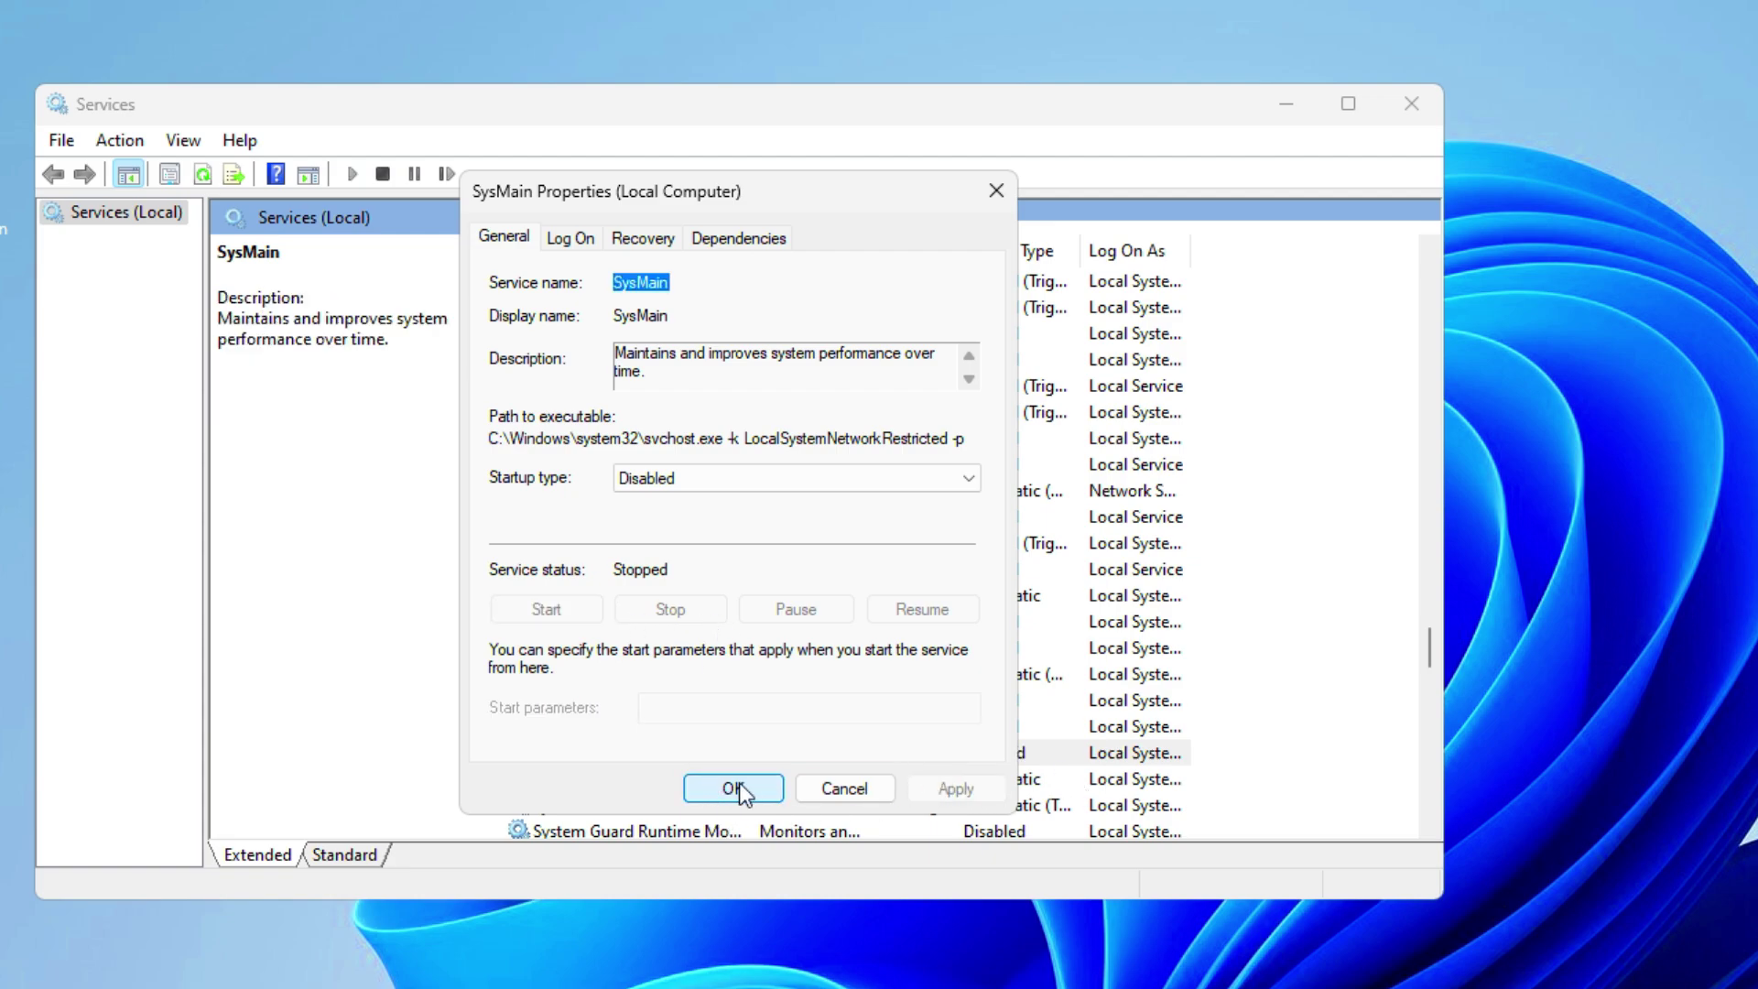
left_click(737, 788)
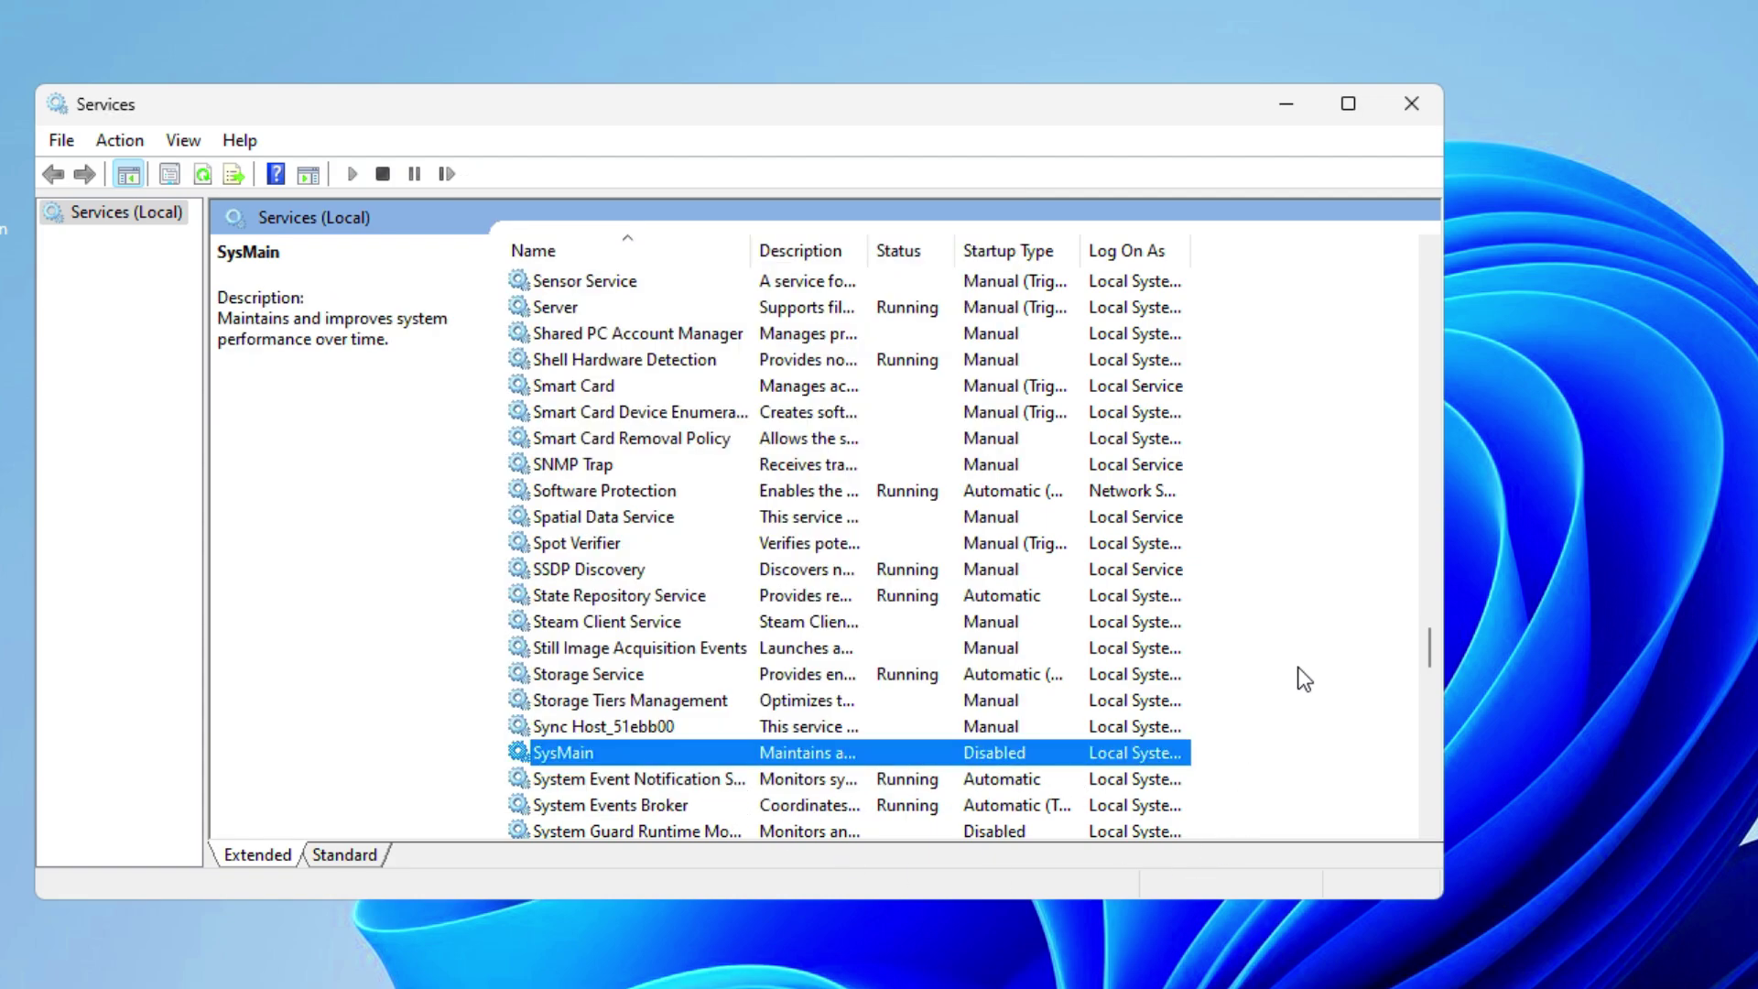
Find the Windows Search service in the services list and open its properties
key("w")
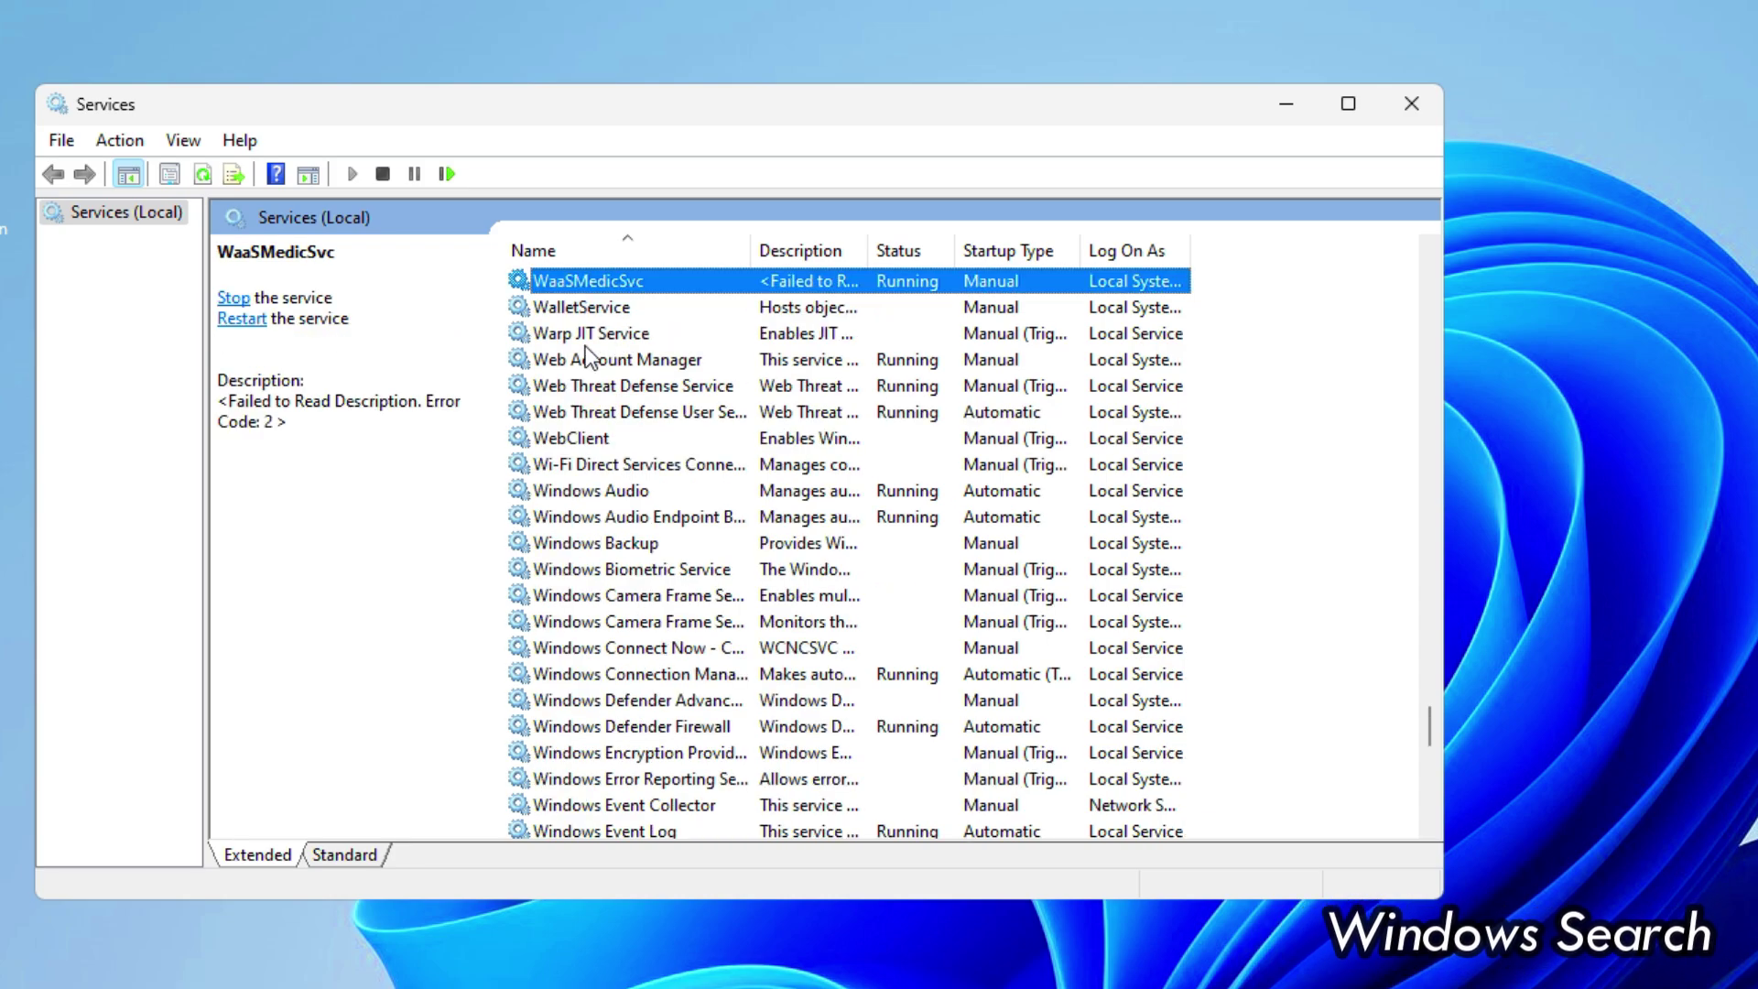
scroll(604, 486, "down", 1)
scroll(604, 494, "up", 3)
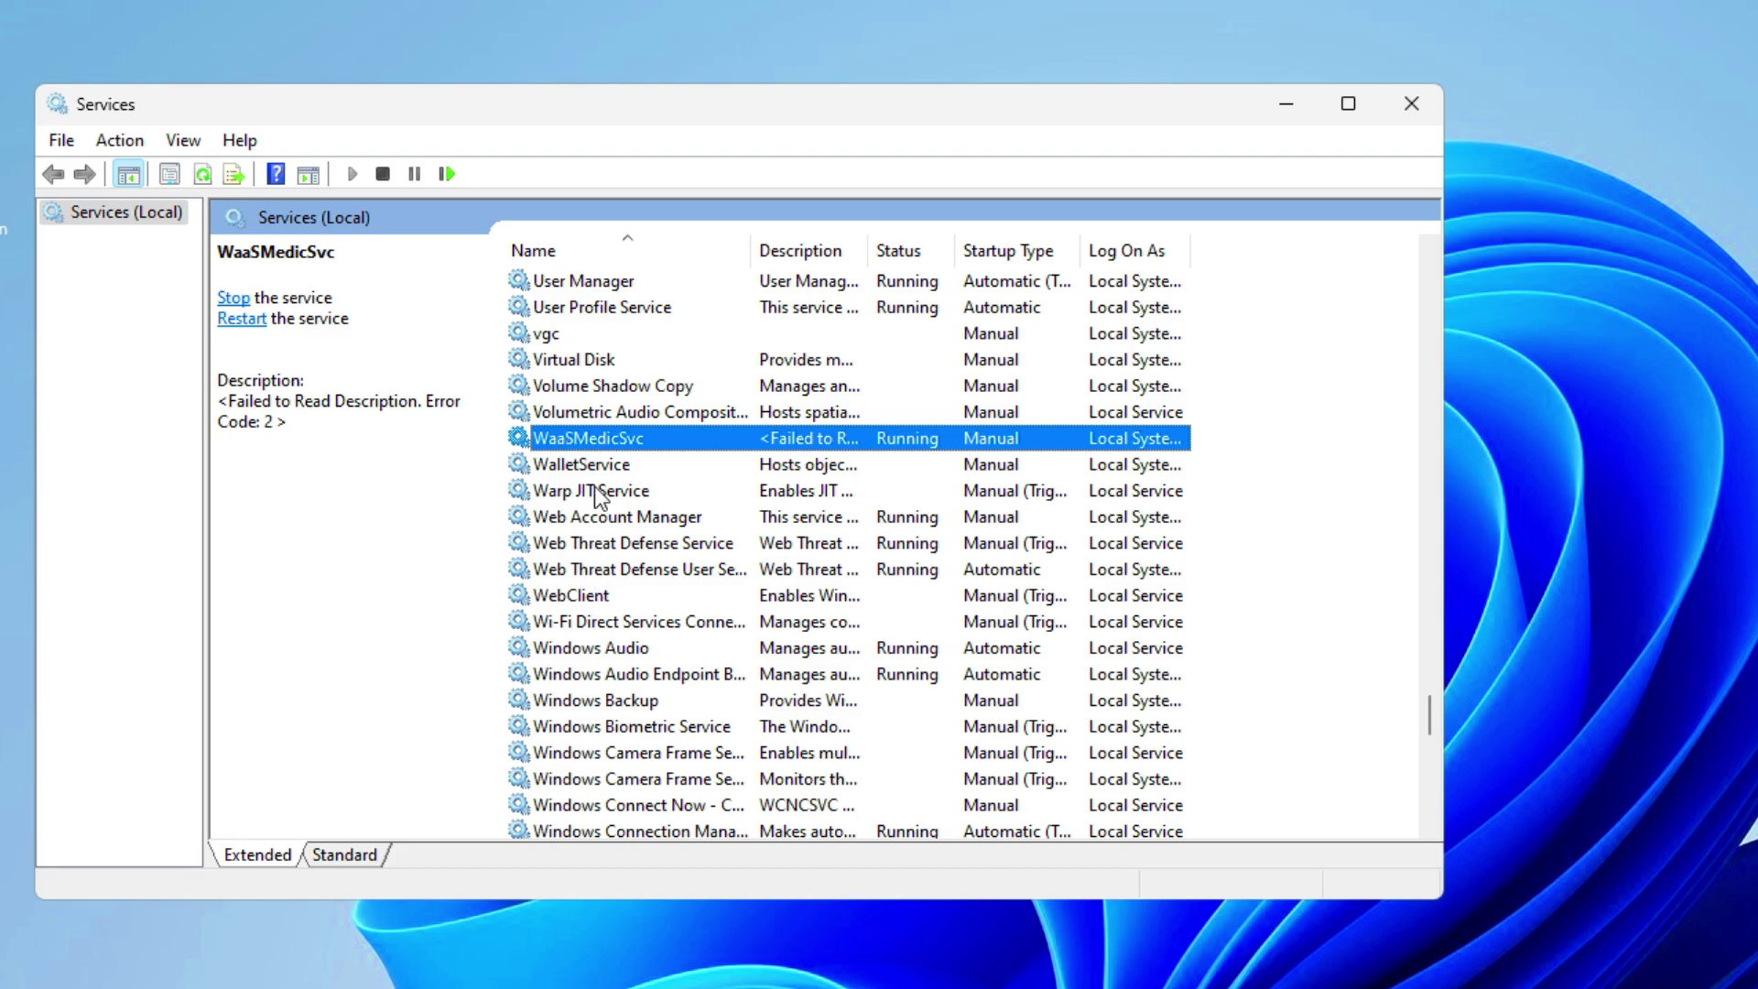
scroll(595, 494, "down", 4)
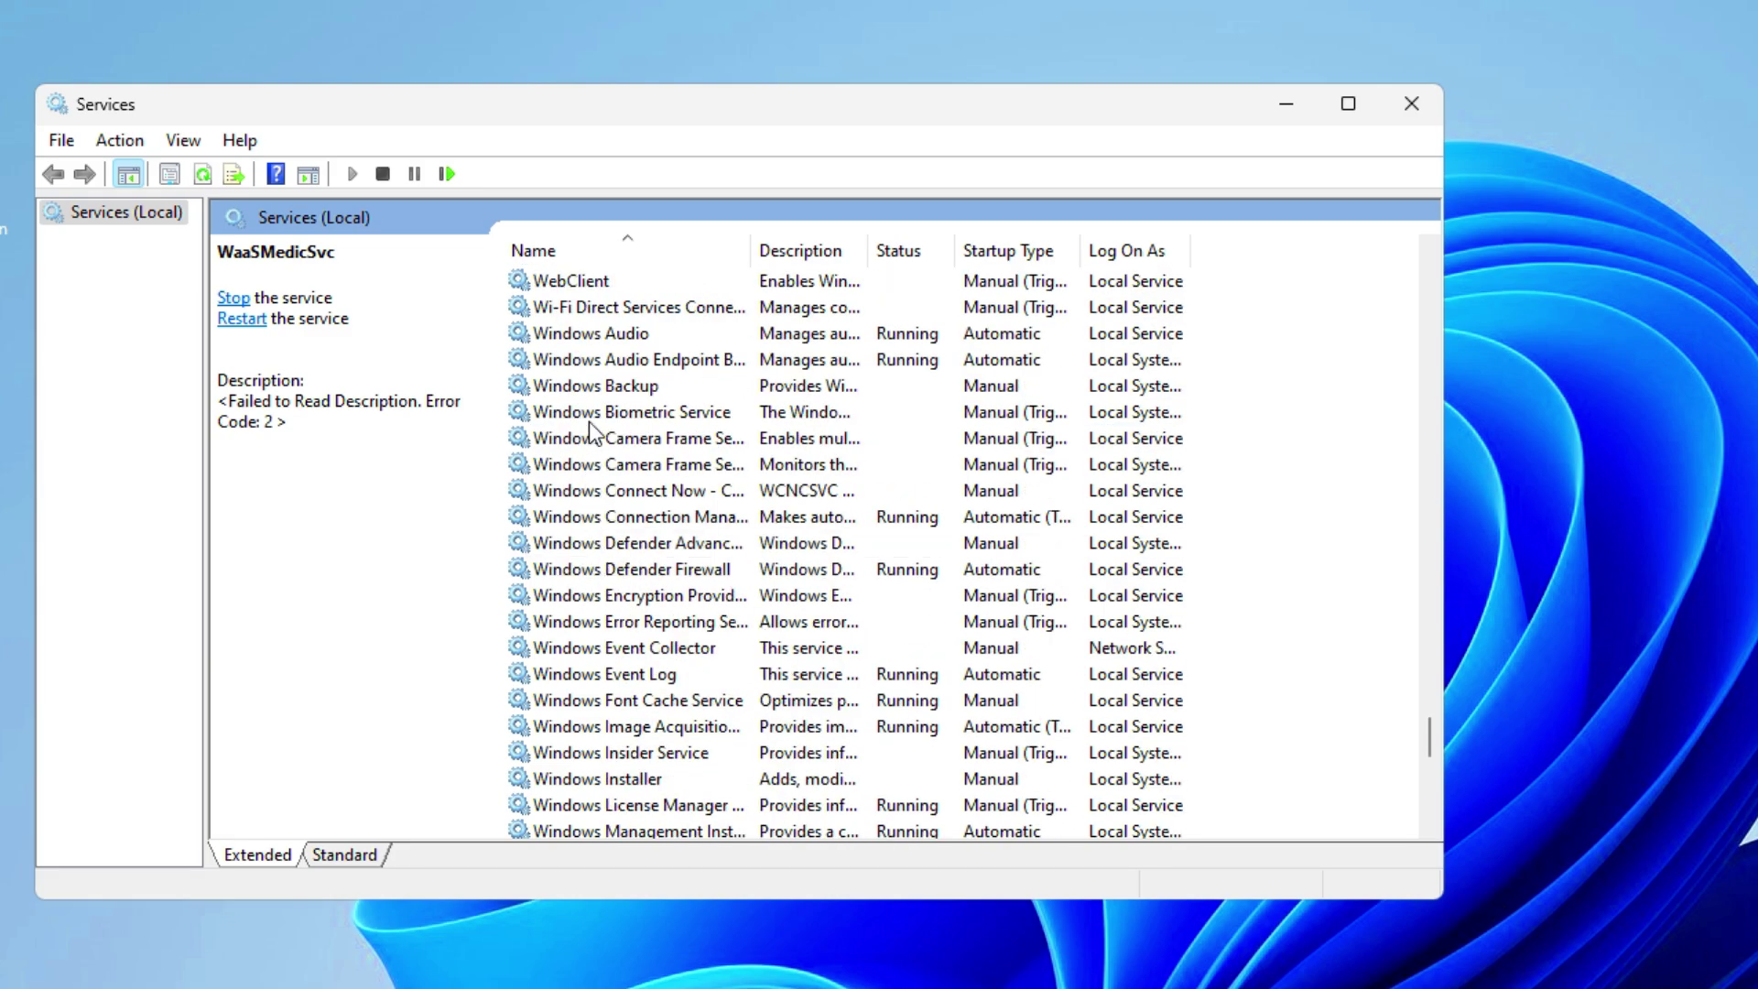
scroll(596, 375, "down", 2)
scroll(600, 403, "up", 3)
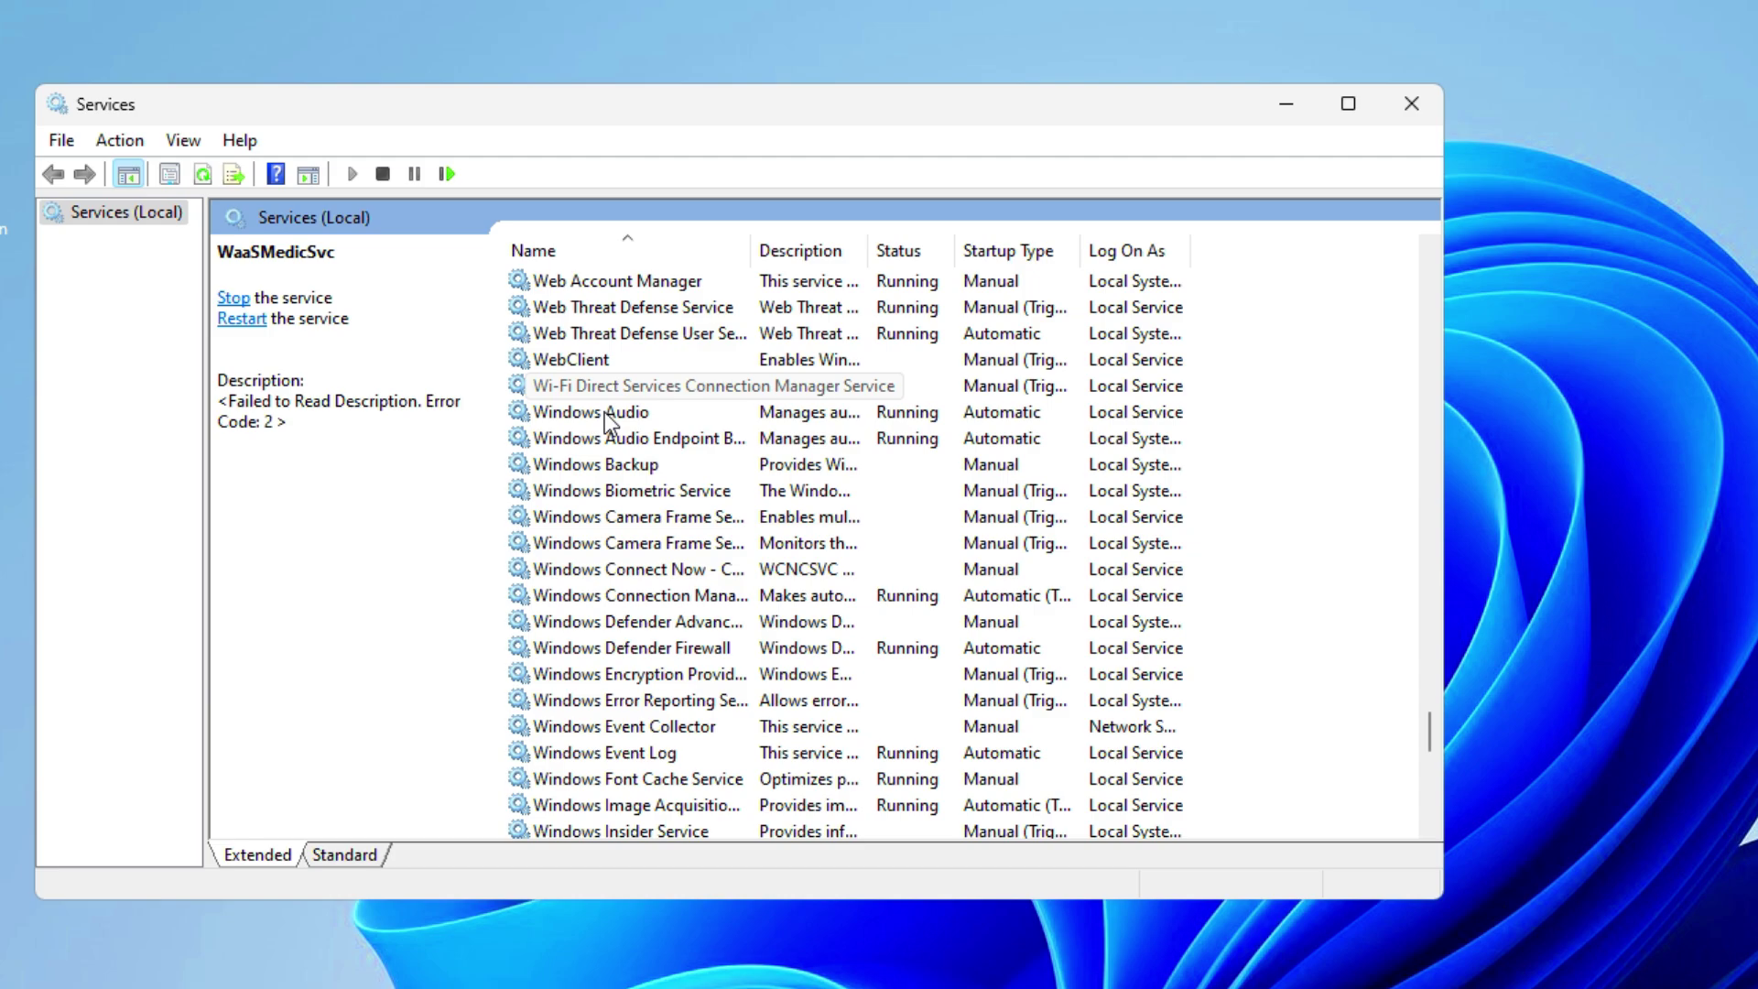
scroll(586, 567, "down", 5)
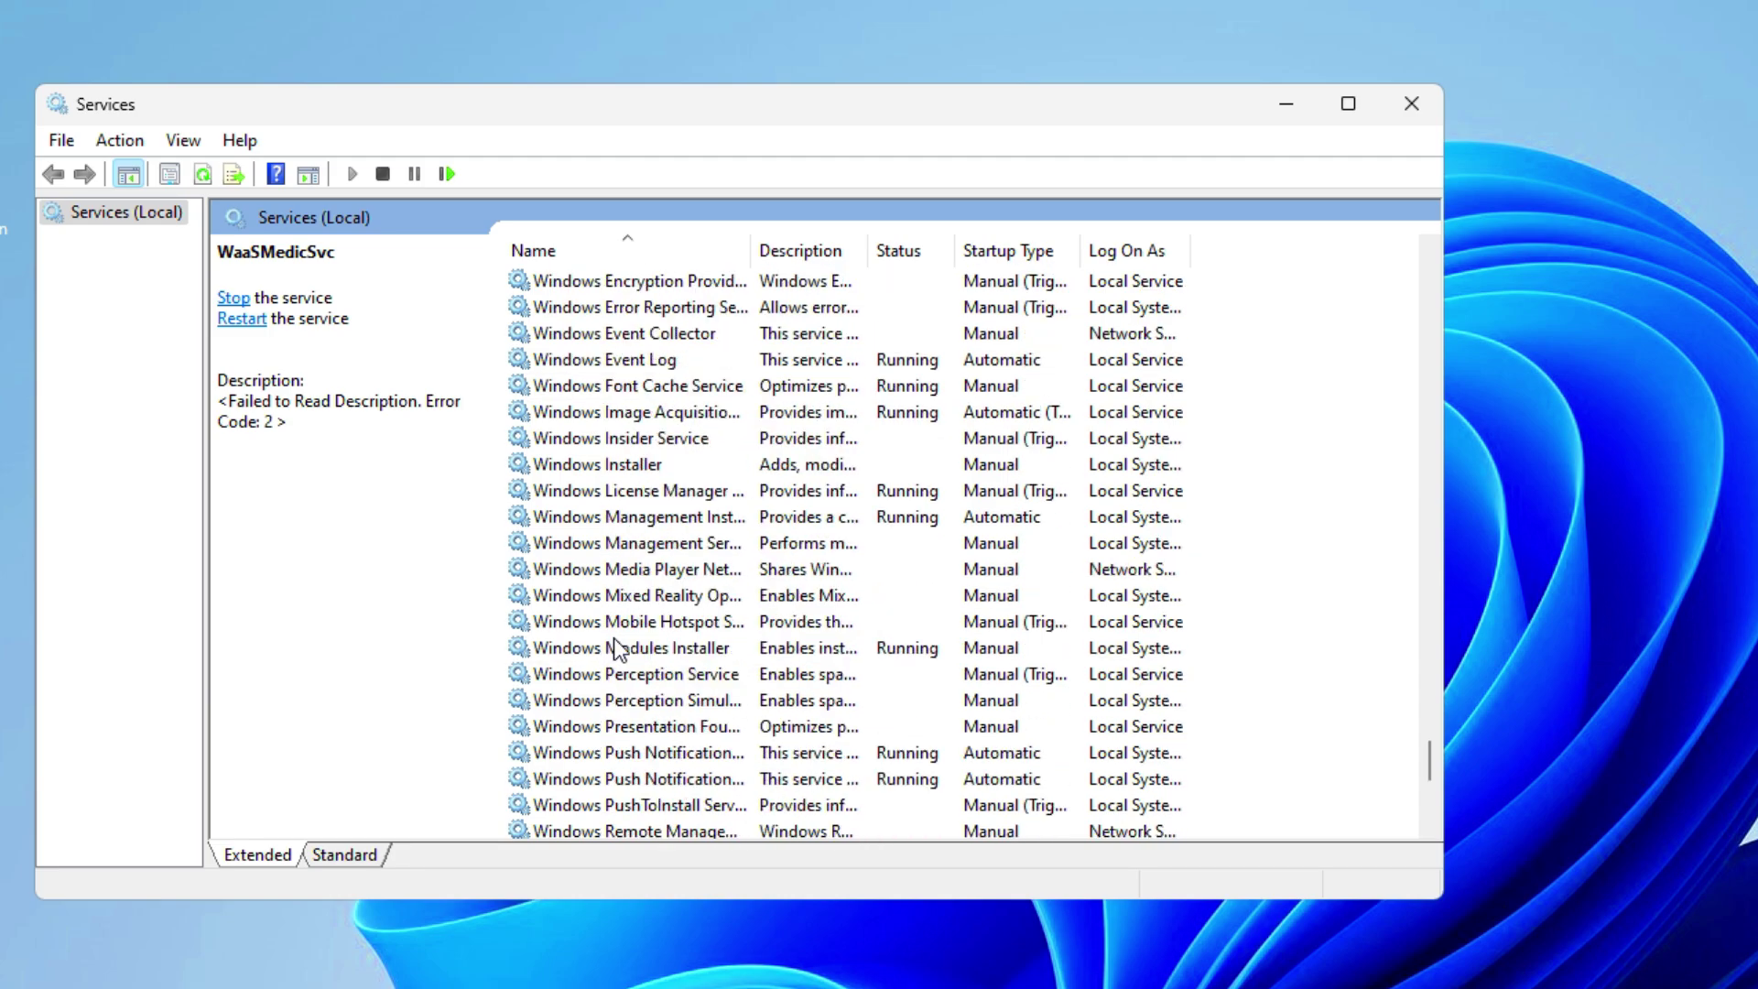
scroll(615, 650, "down", 2)
left_click(629, 699)
right_click(629, 699)
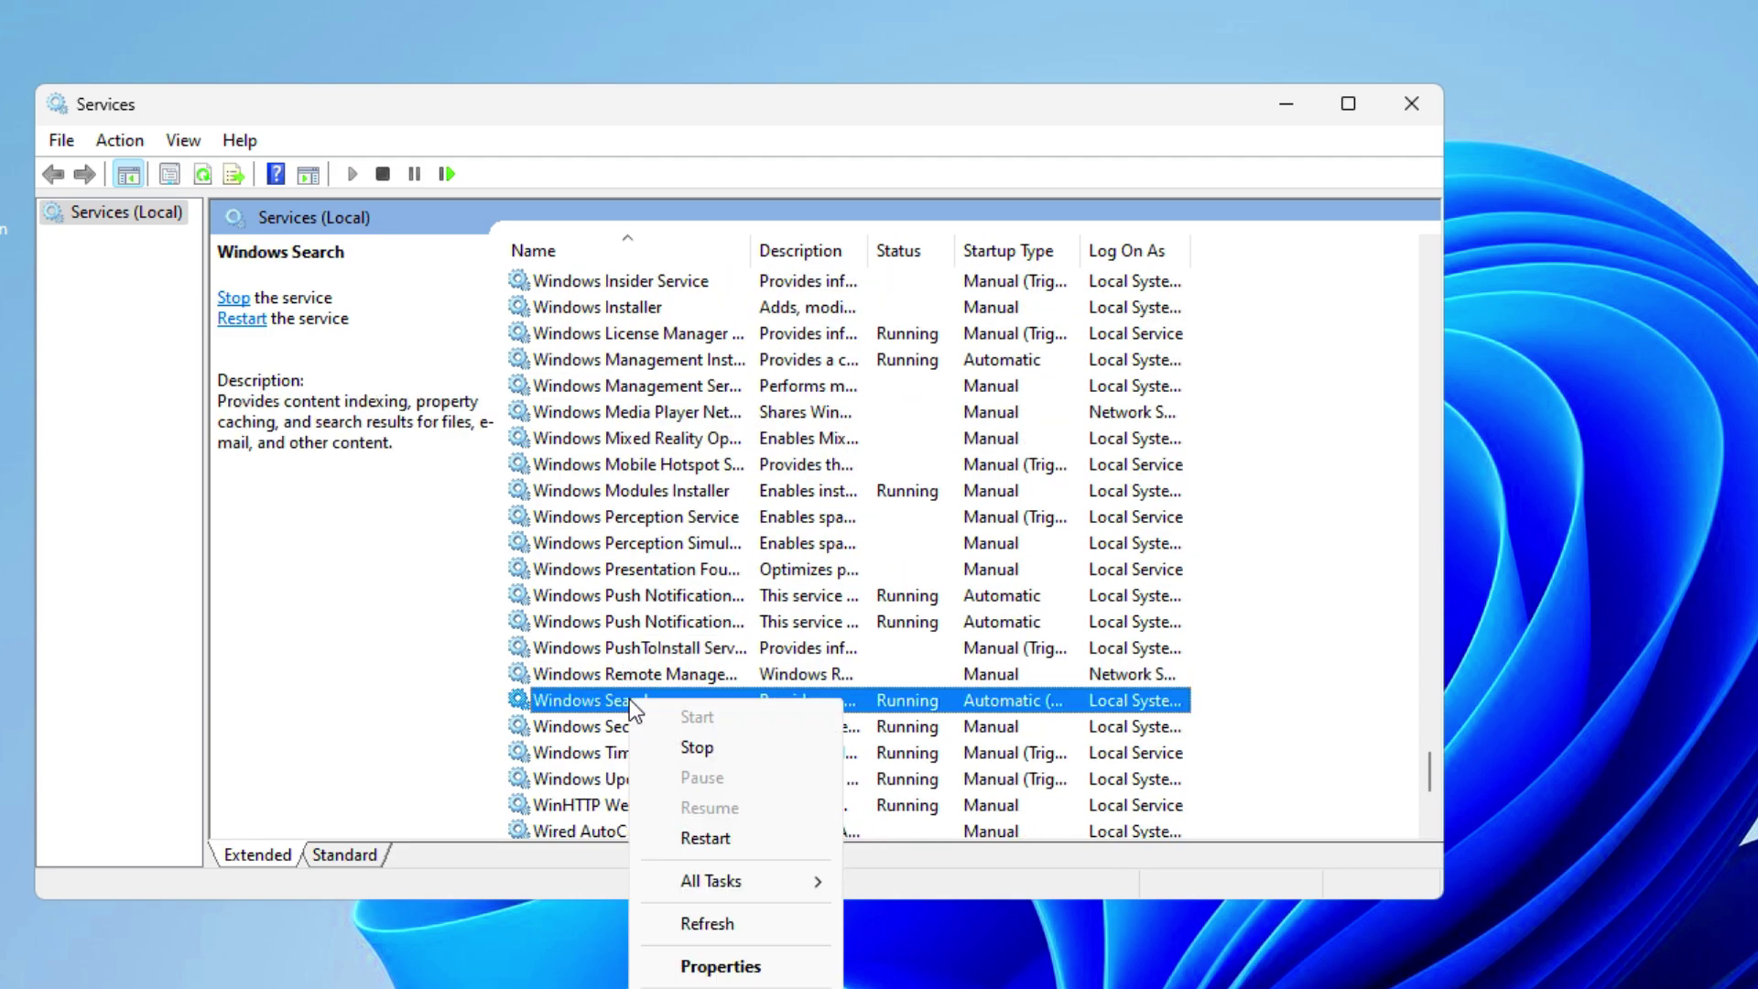
left_click(737, 968)
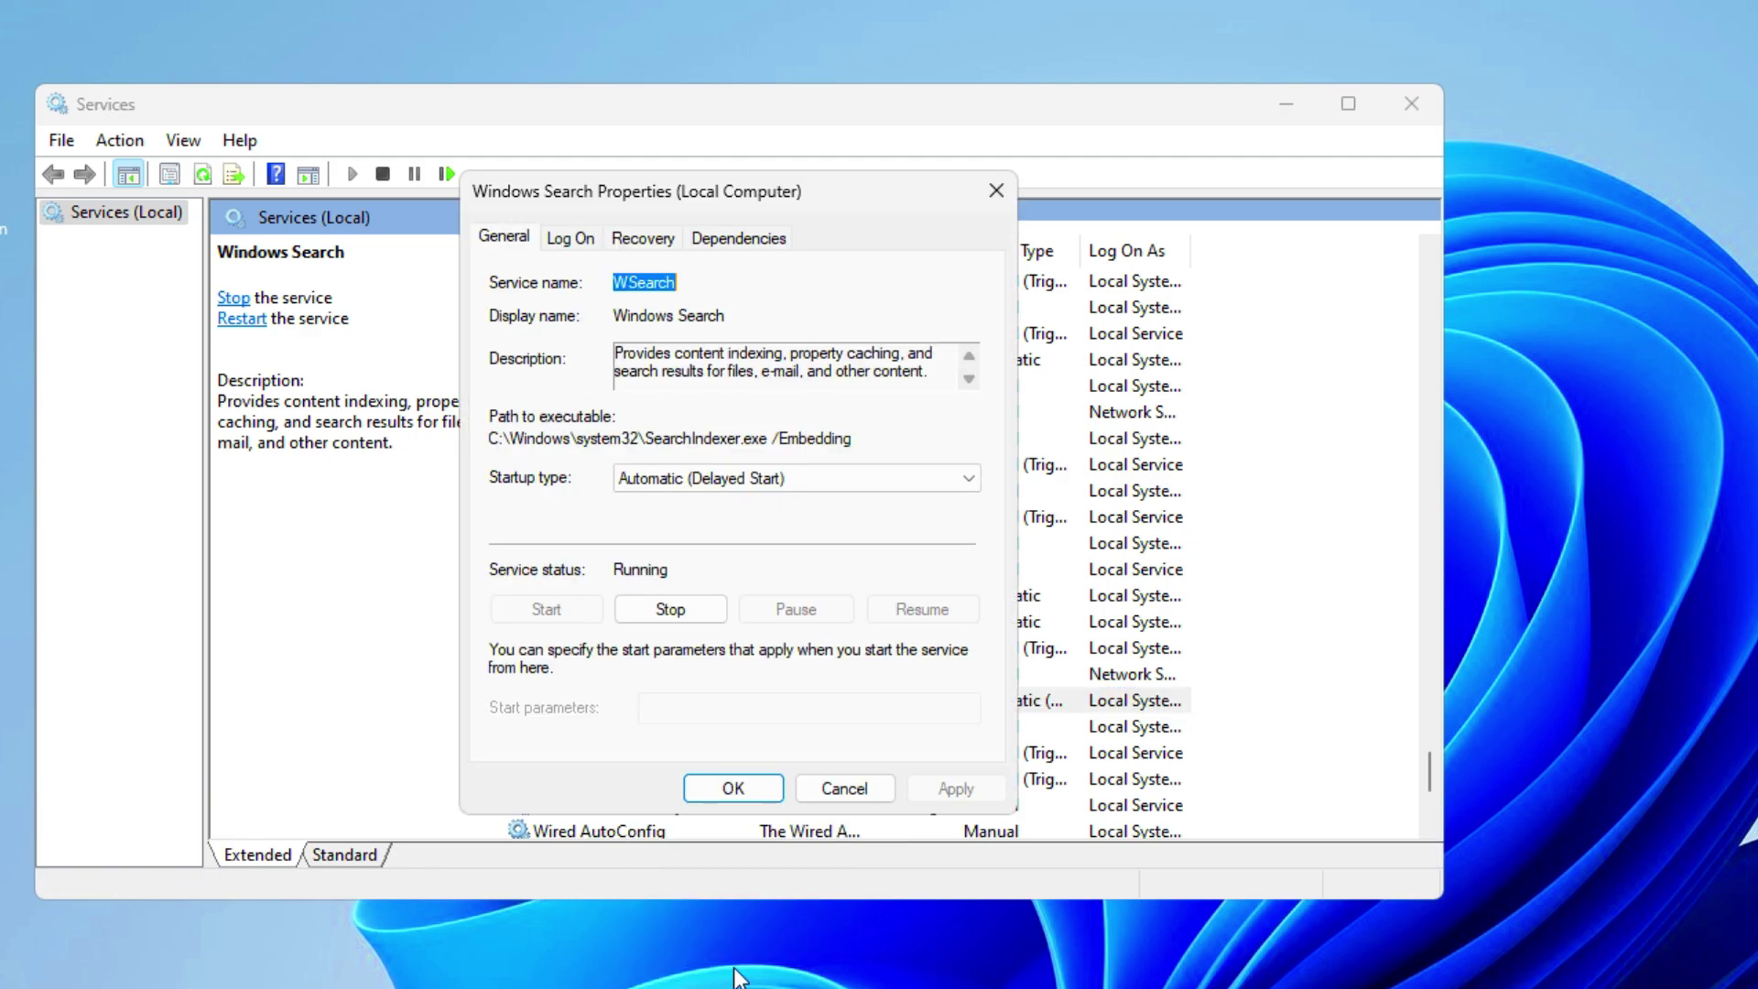
Set the Windows Search startup type to Disabled and stop the service, applying the changes and closing the Services console
left_click(663, 480)
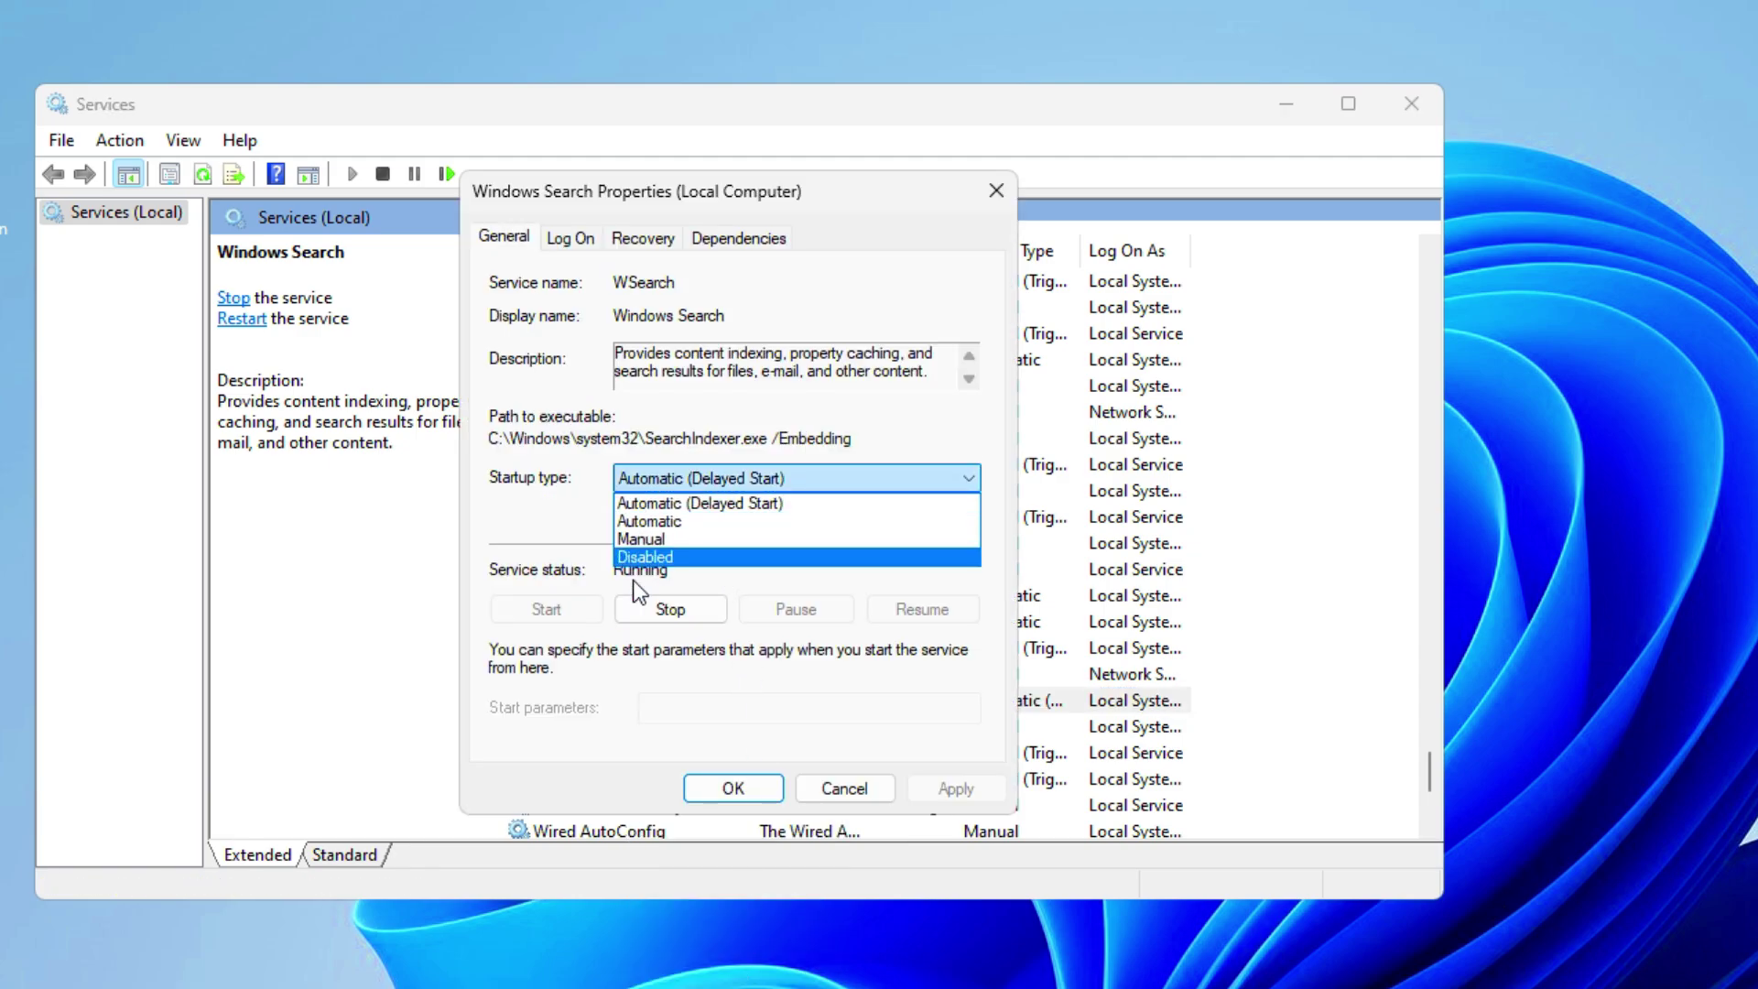
left_click(644, 559)
left_click(656, 606)
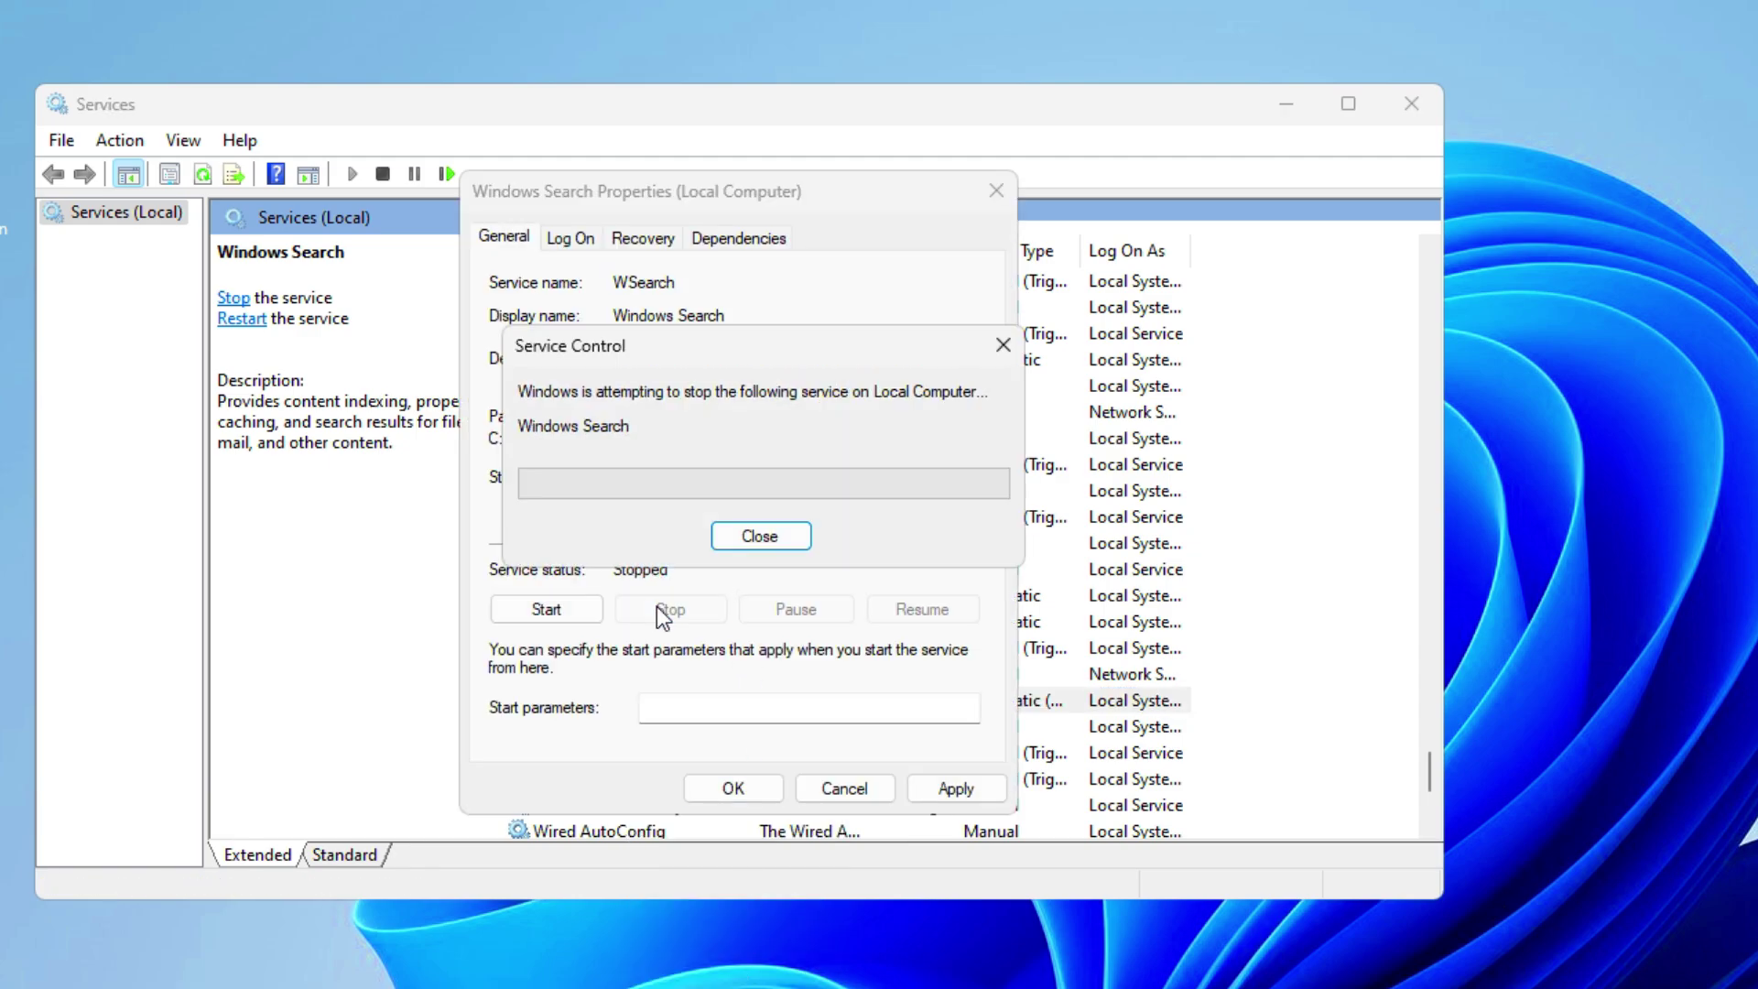
left_click(957, 788)
left_click(733, 789)
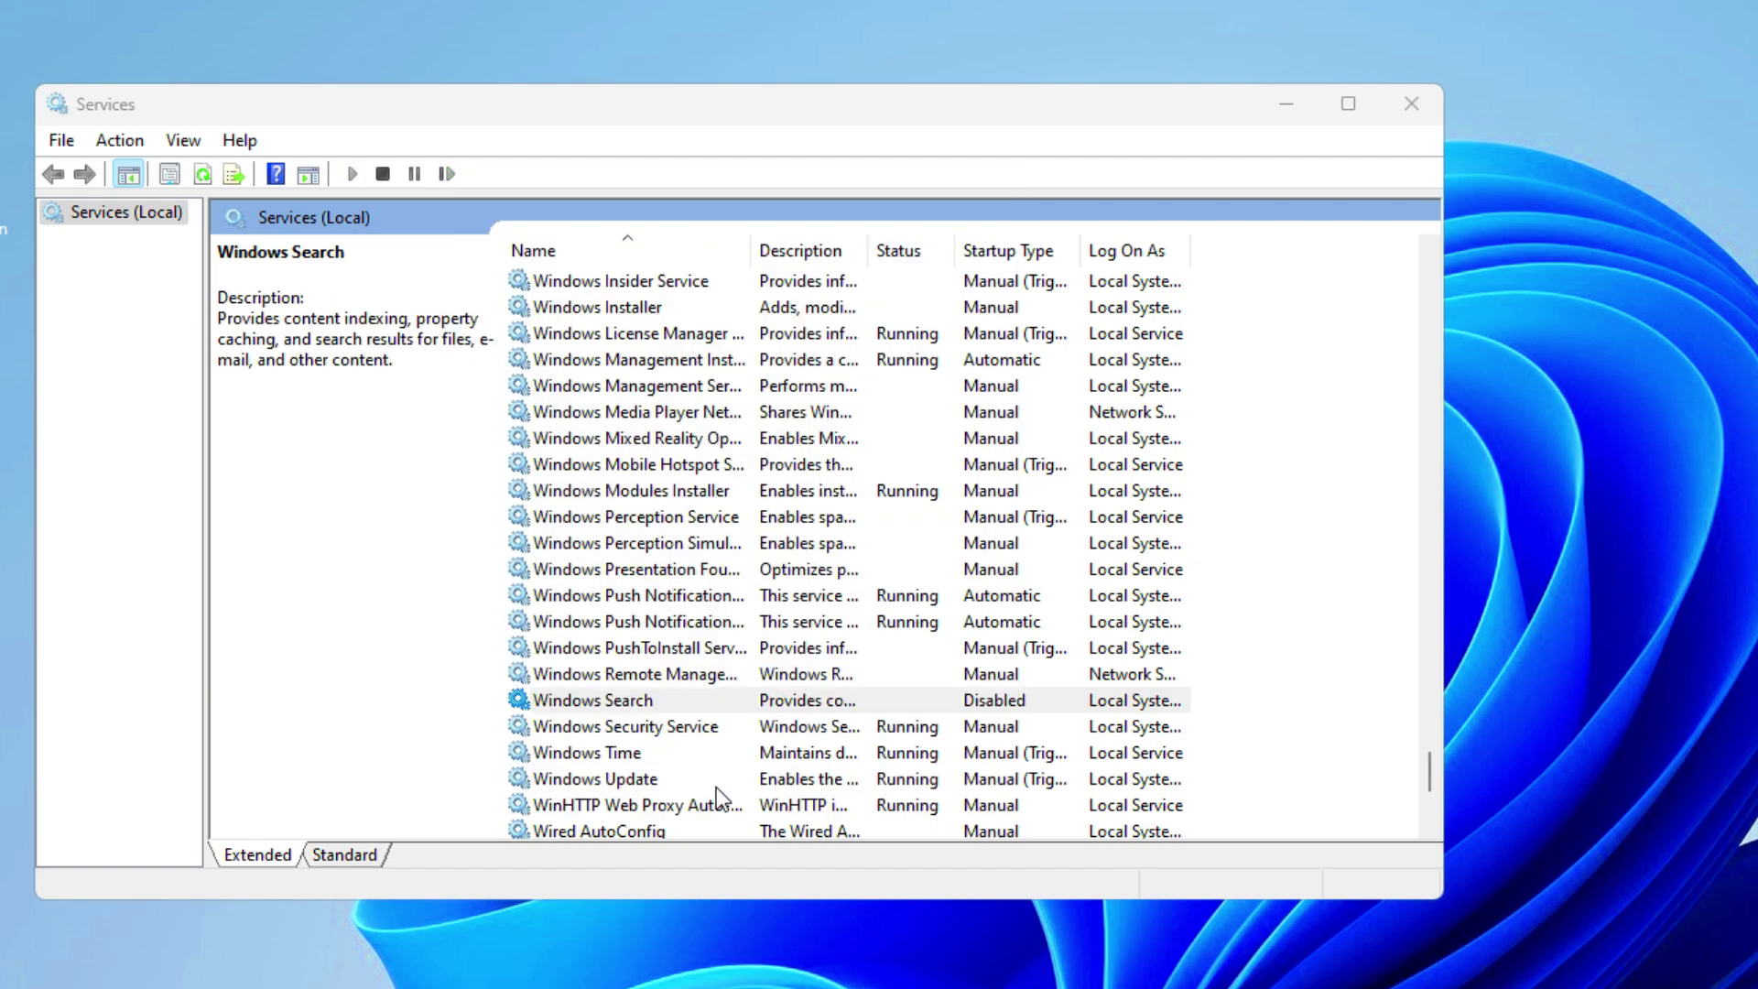
left_click(1409, 106)
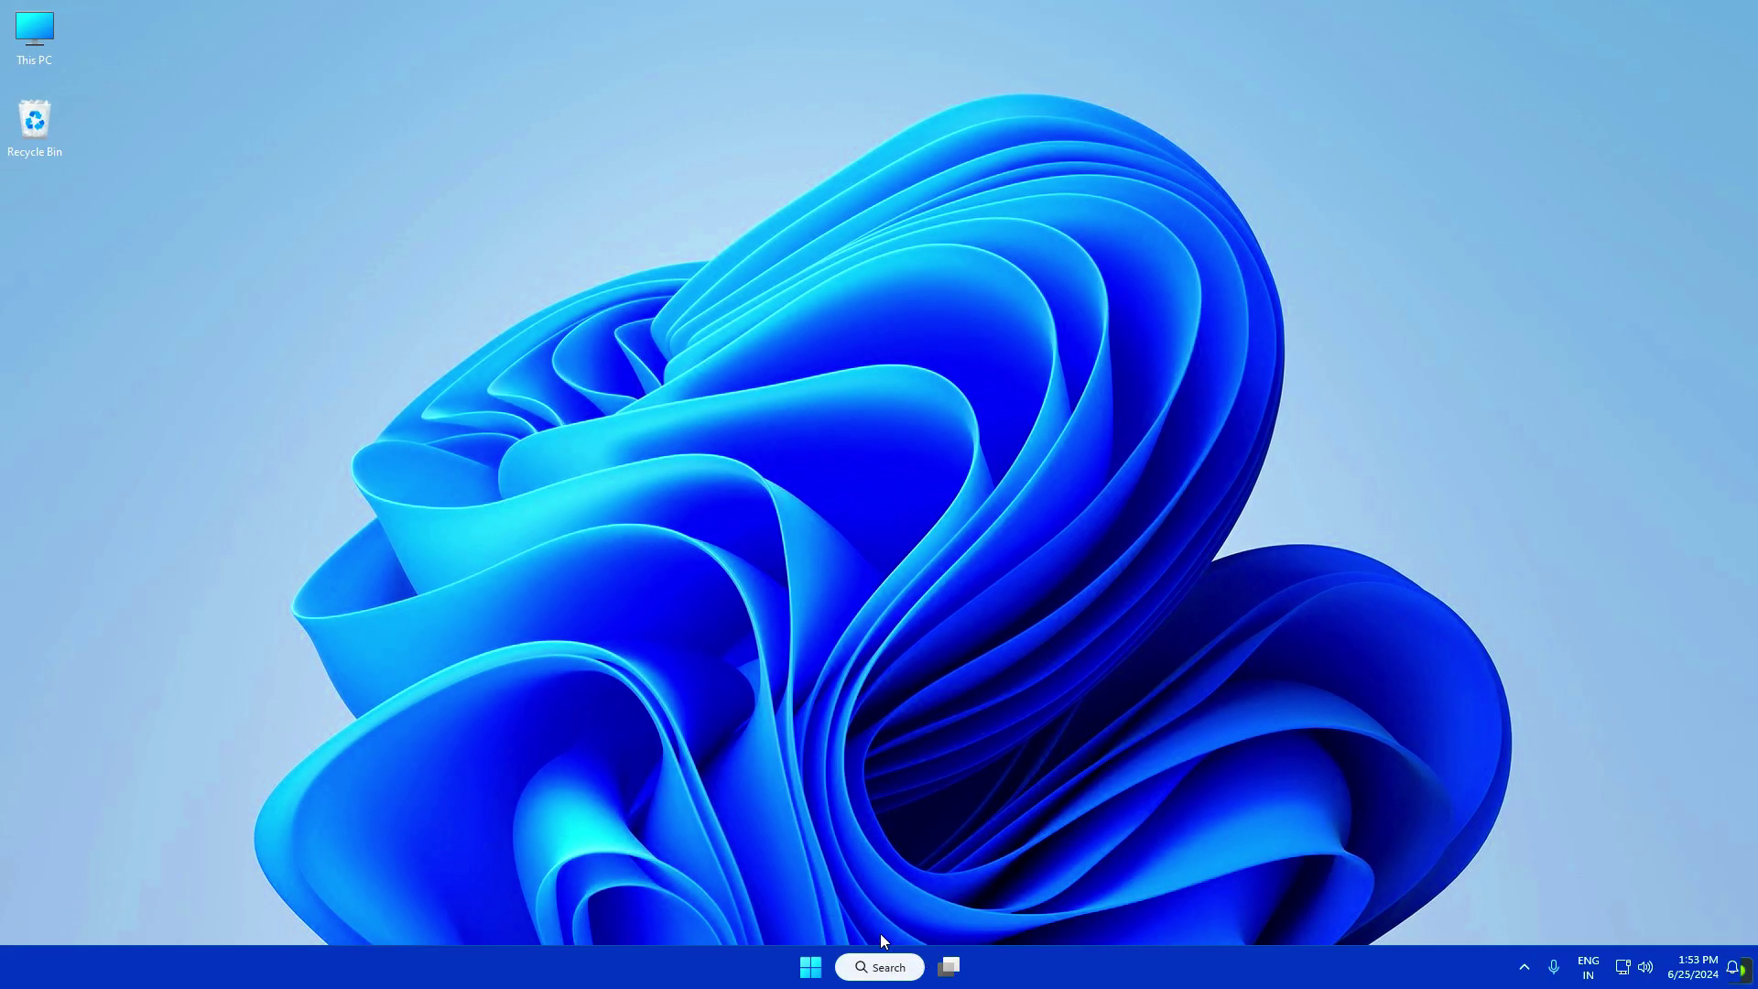
Search Windows for the Registry Editor and open it
left_click(880, 967)
type("re")
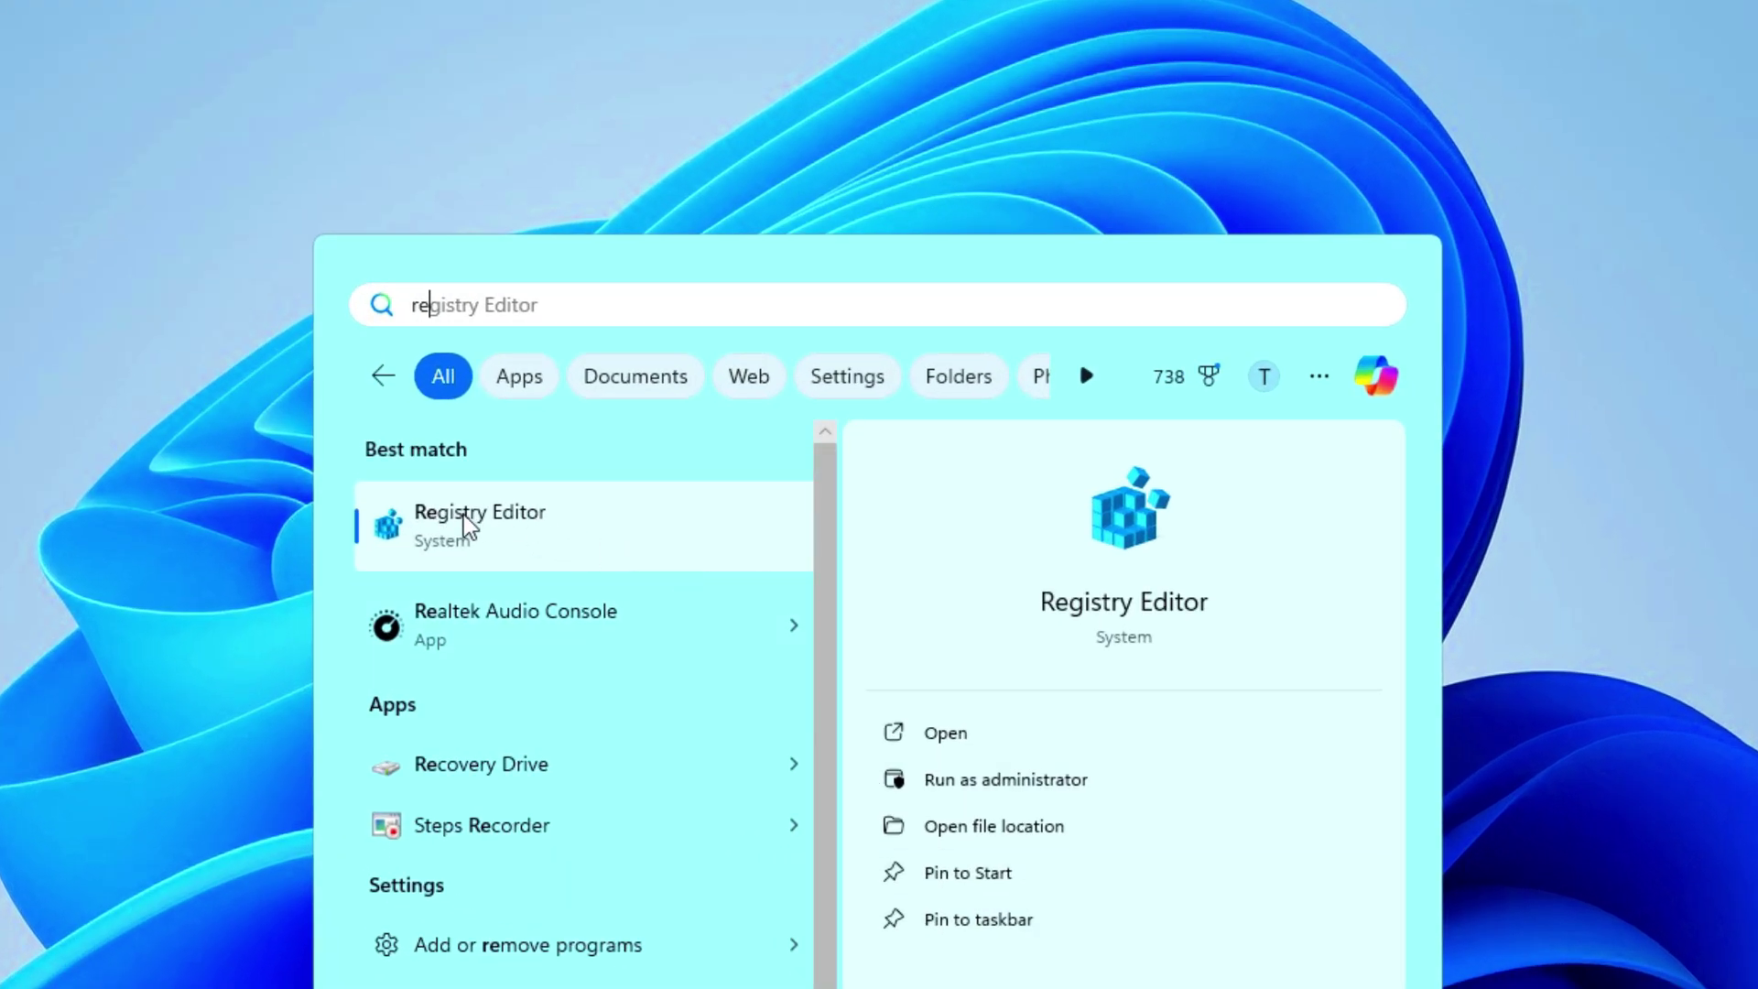
left_click(469, 527)
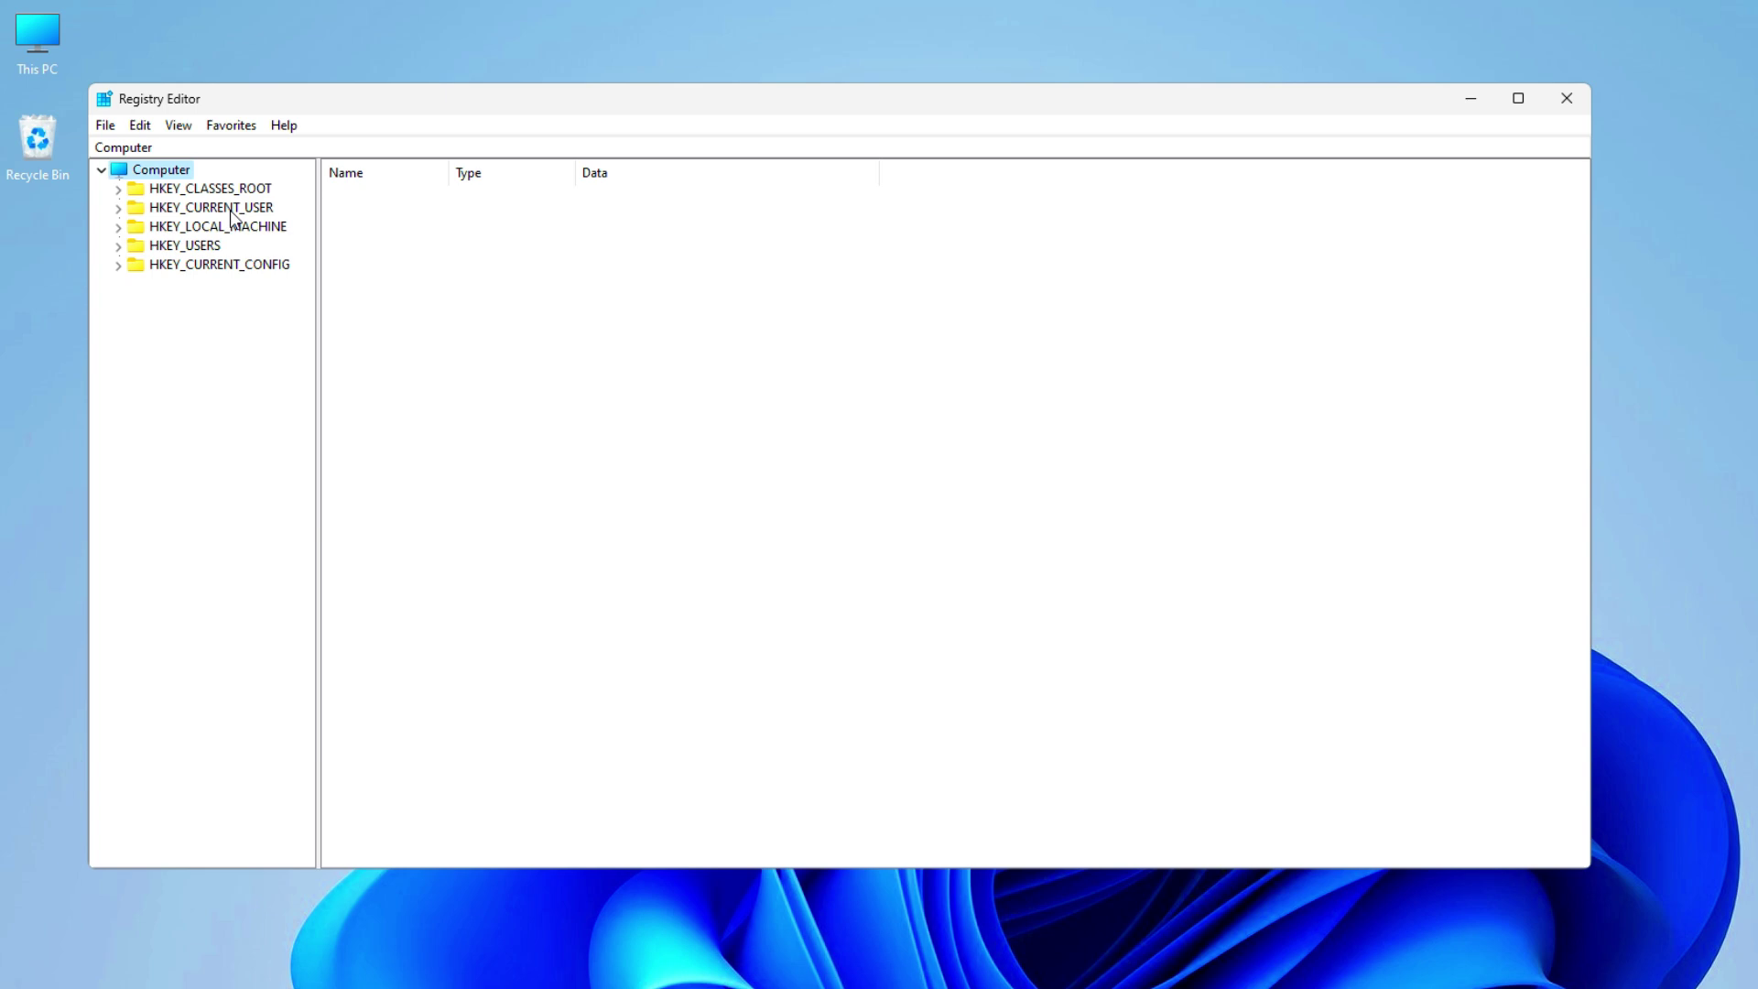
Expand the registry path HKEY_LOCAL_MACHINE\SYSTEM\ControlSet001\Services
left_click(179, 232)
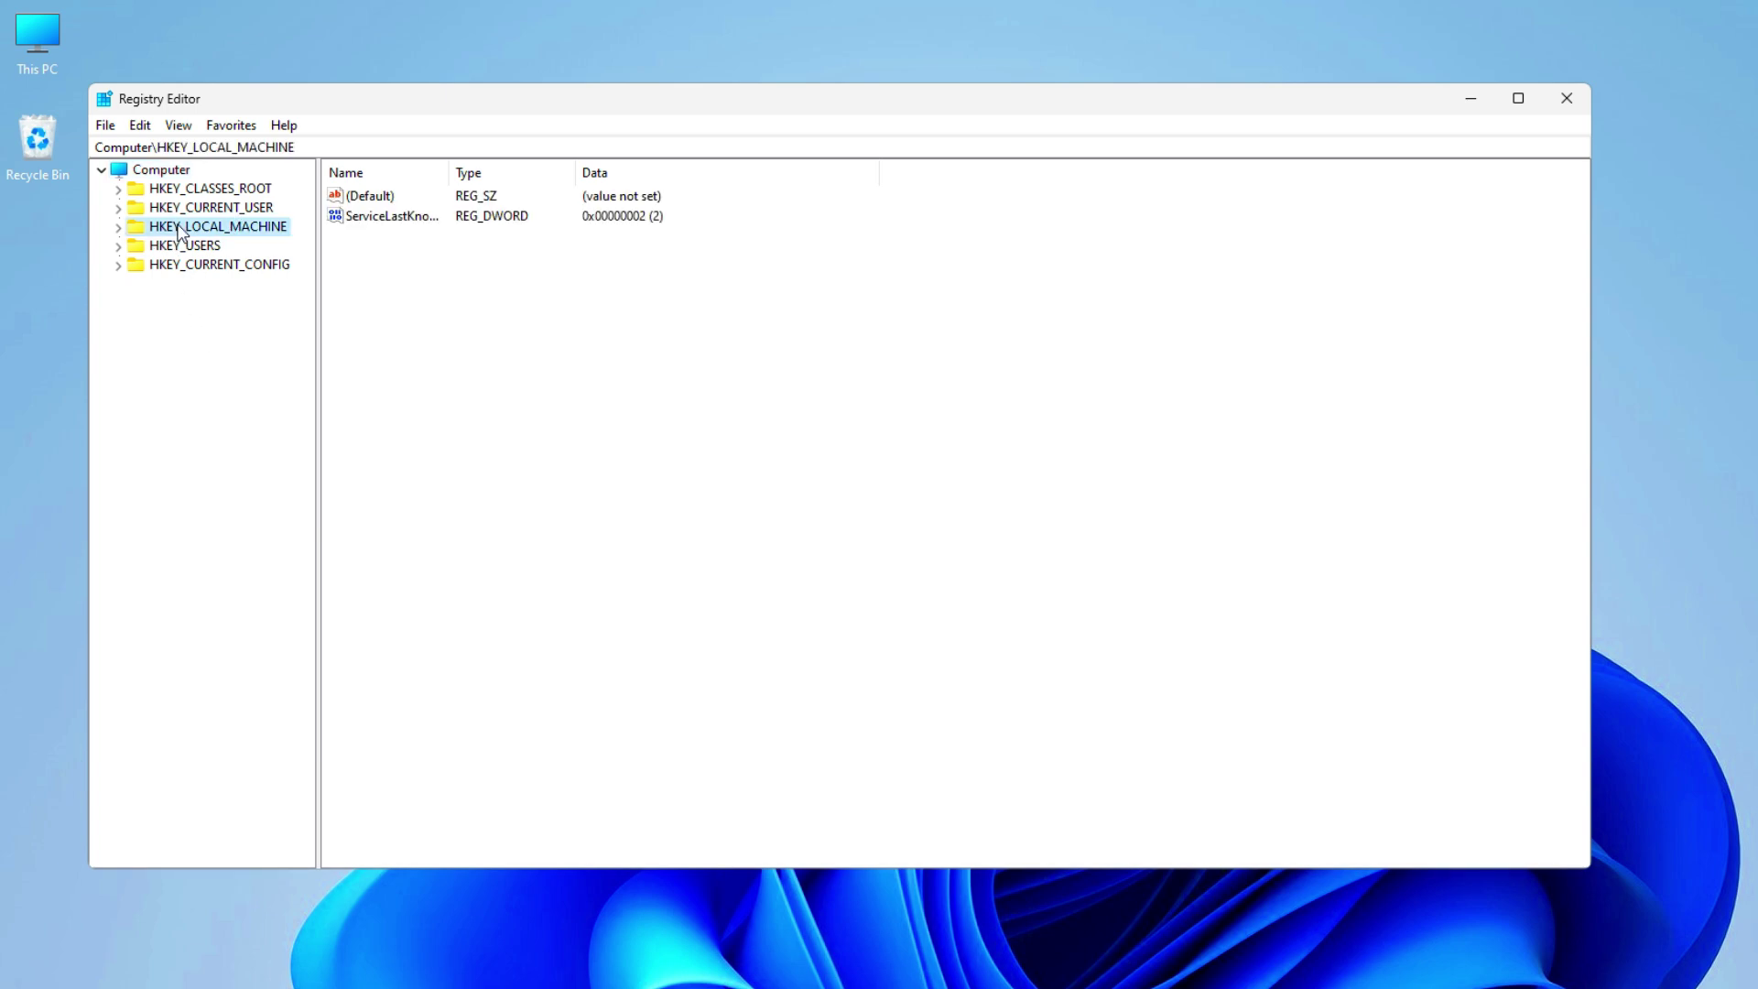
left_click(120, 228)
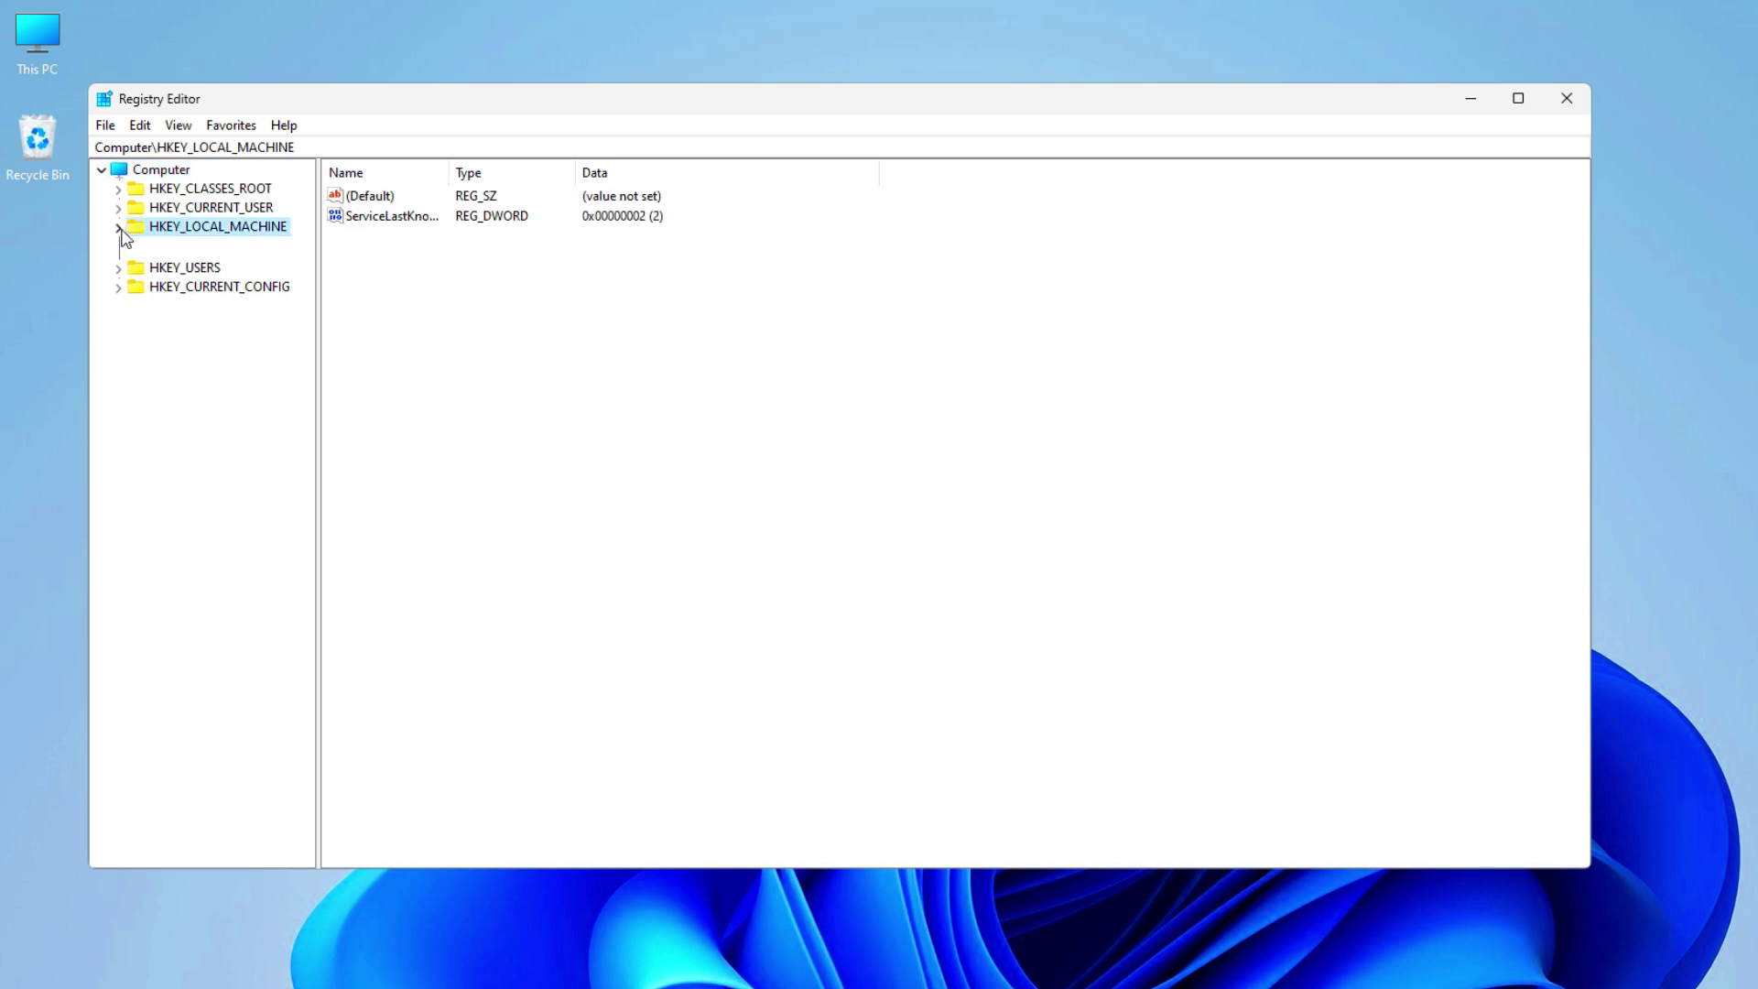
left_click(181, 348)
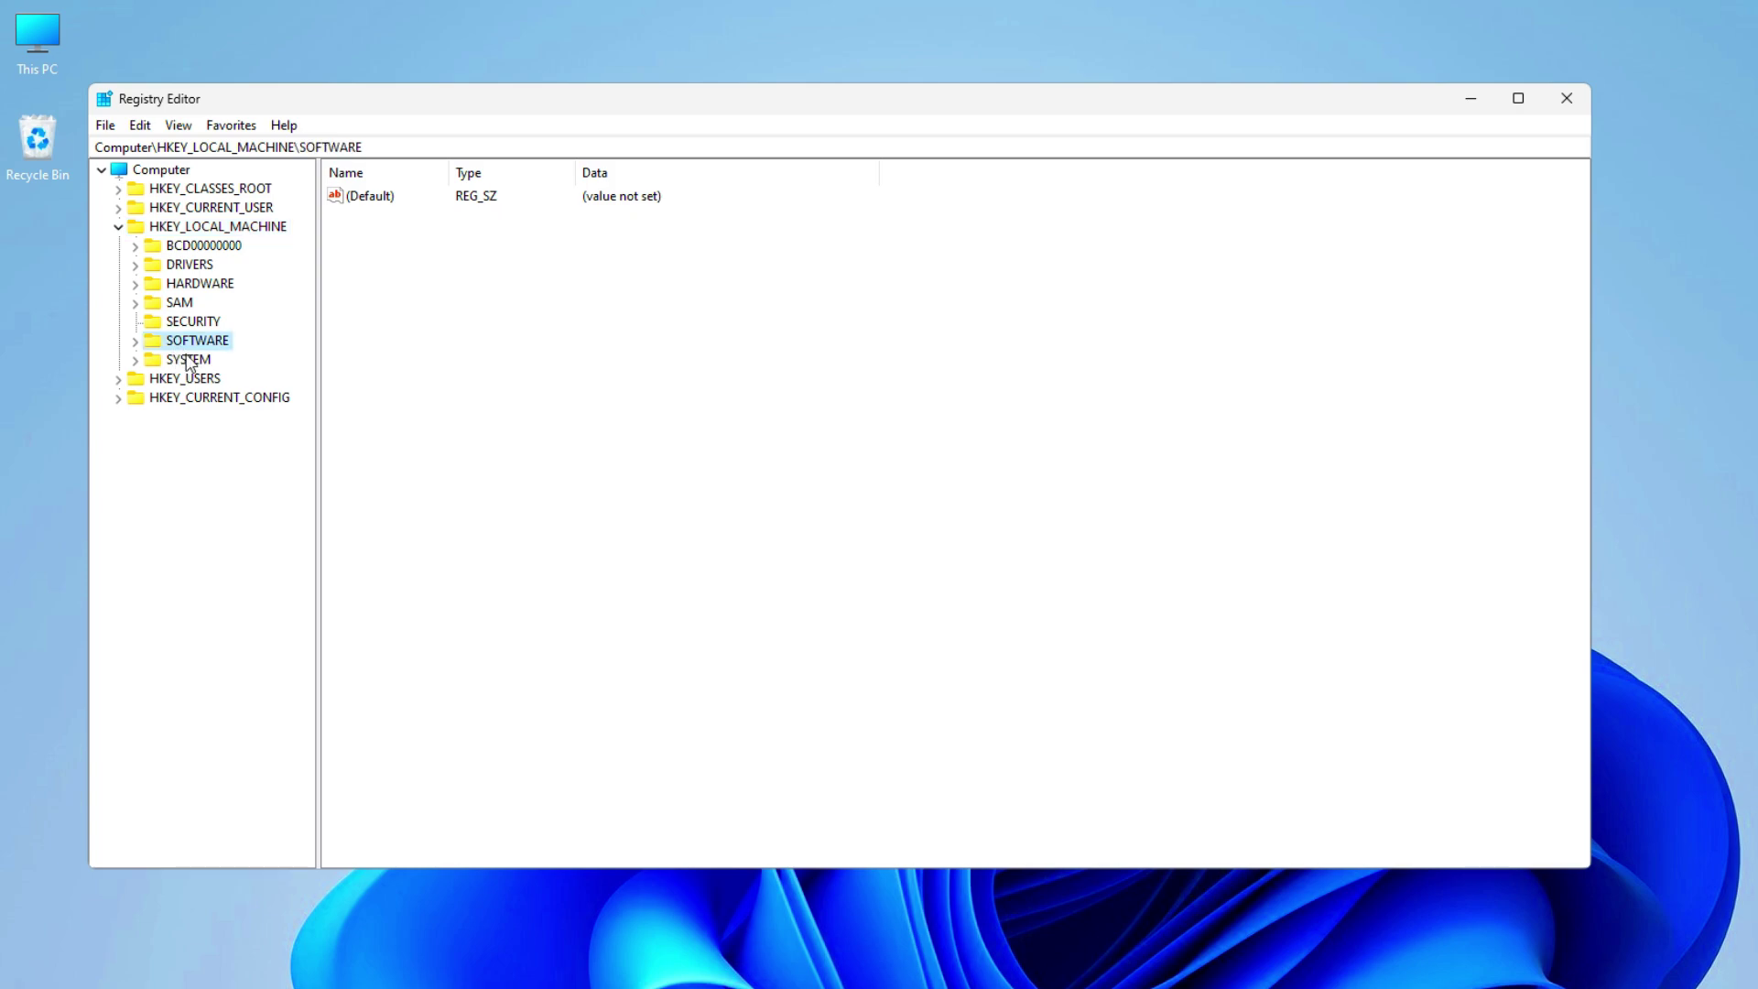
left_click(171, 361)
left_click(135, 362)
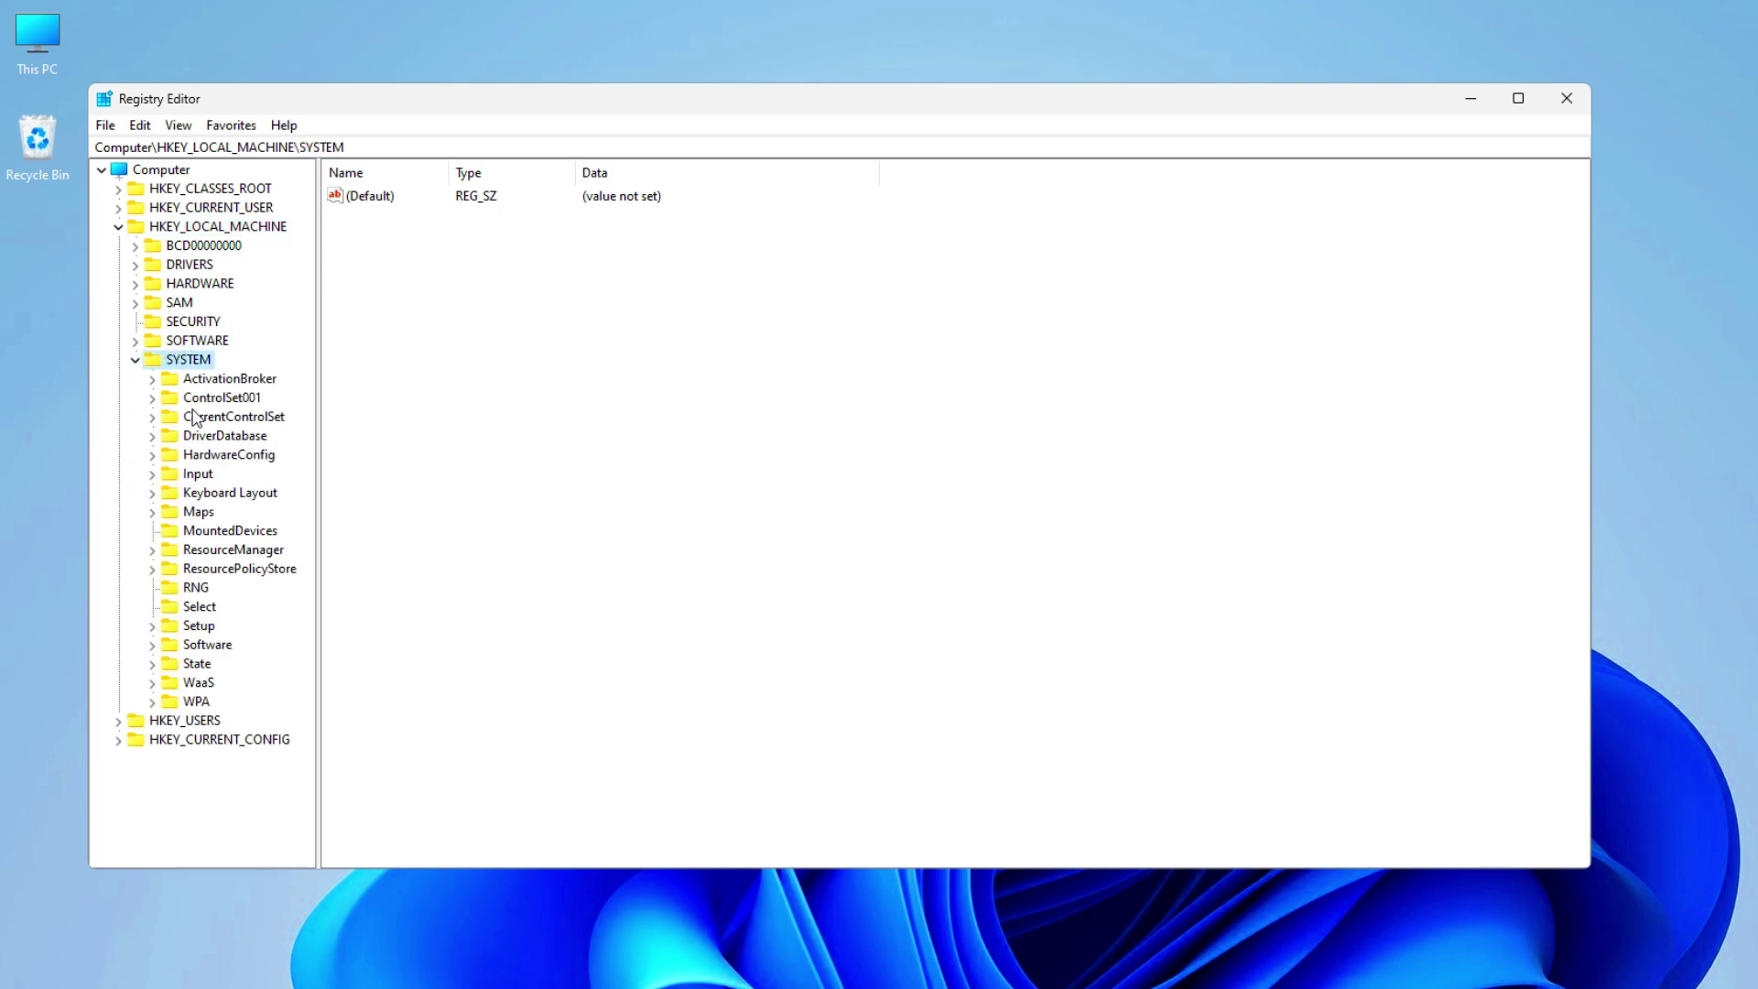
left_click(195, 403)
left_click(152, 399)
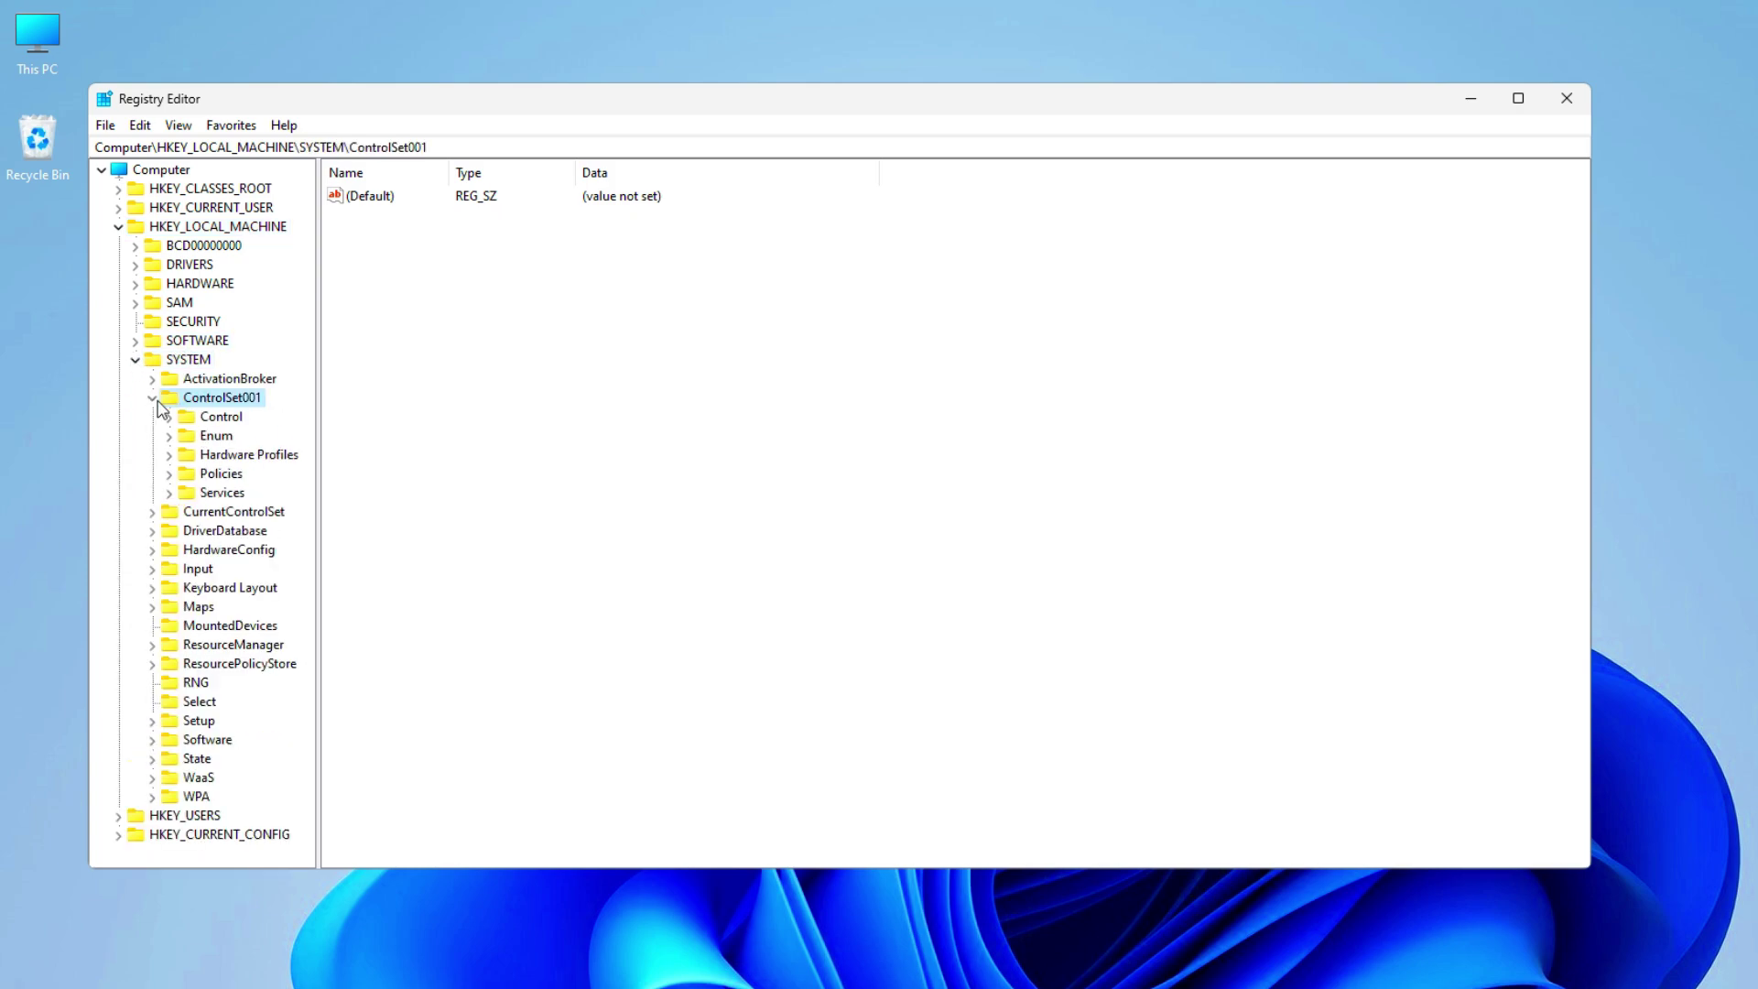
left_click(195, 495)
left_click(171, 495)
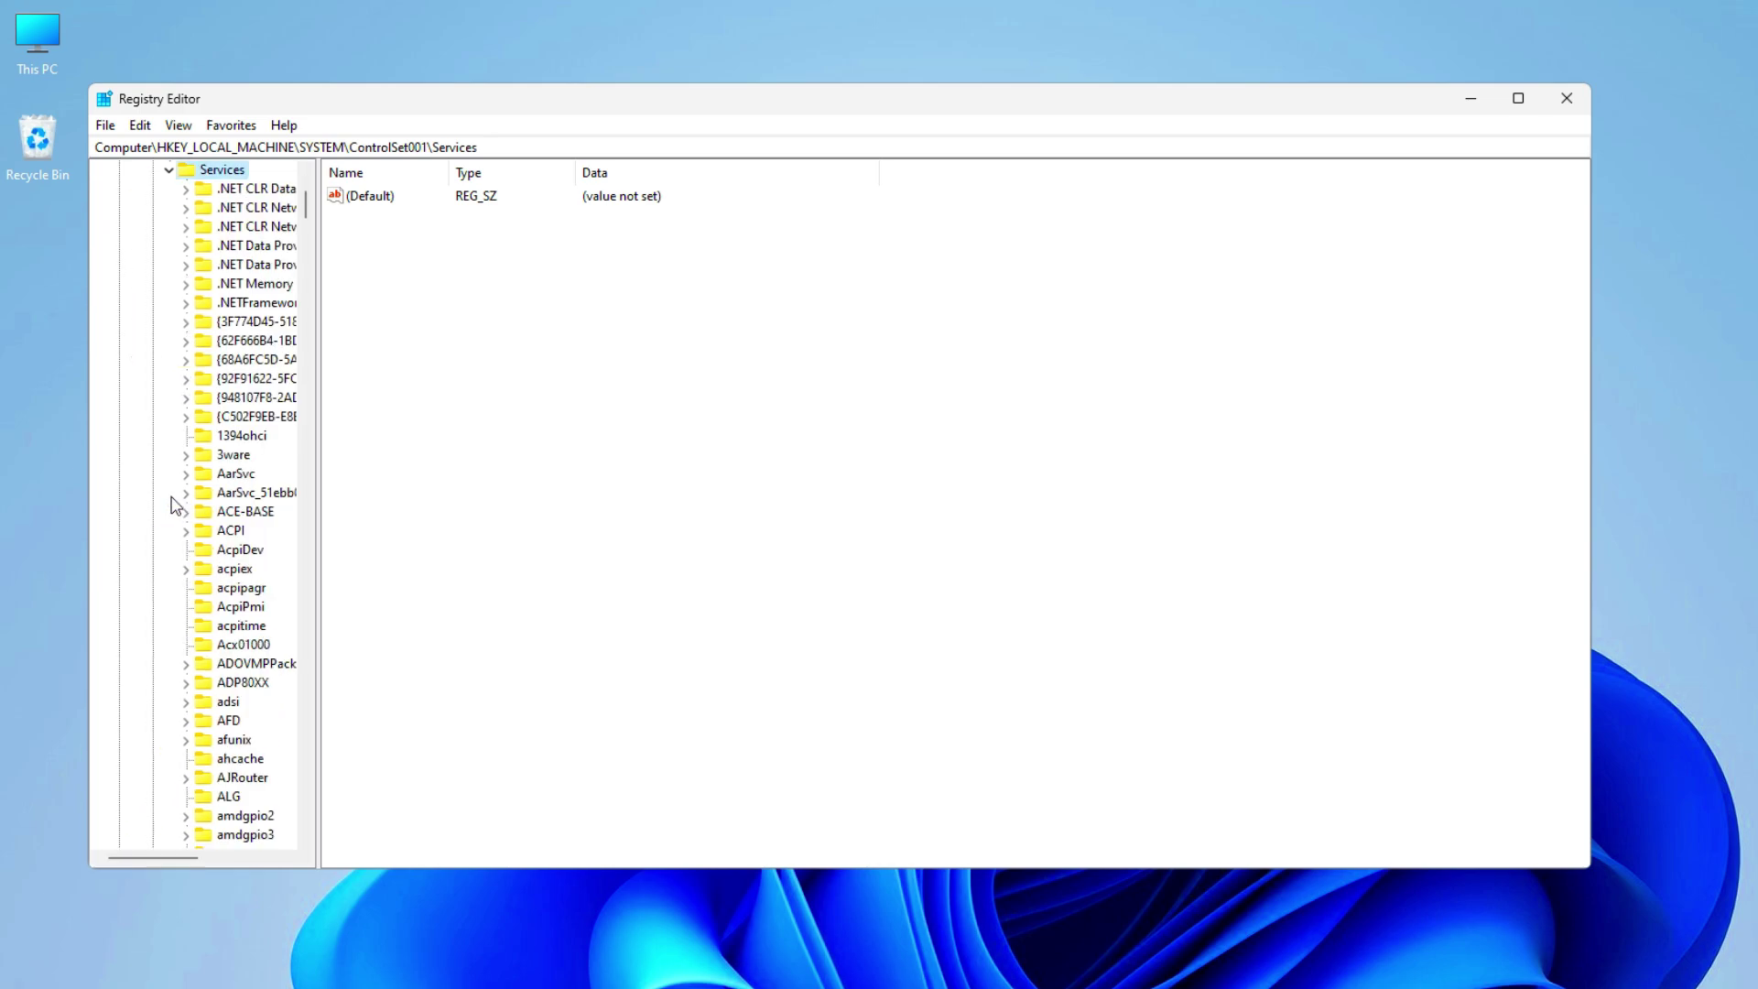
Find and select the Ndu key among the Services subkeys
scroll(204, 594, "down", 4)
scroll(203, 593, "down", 2)
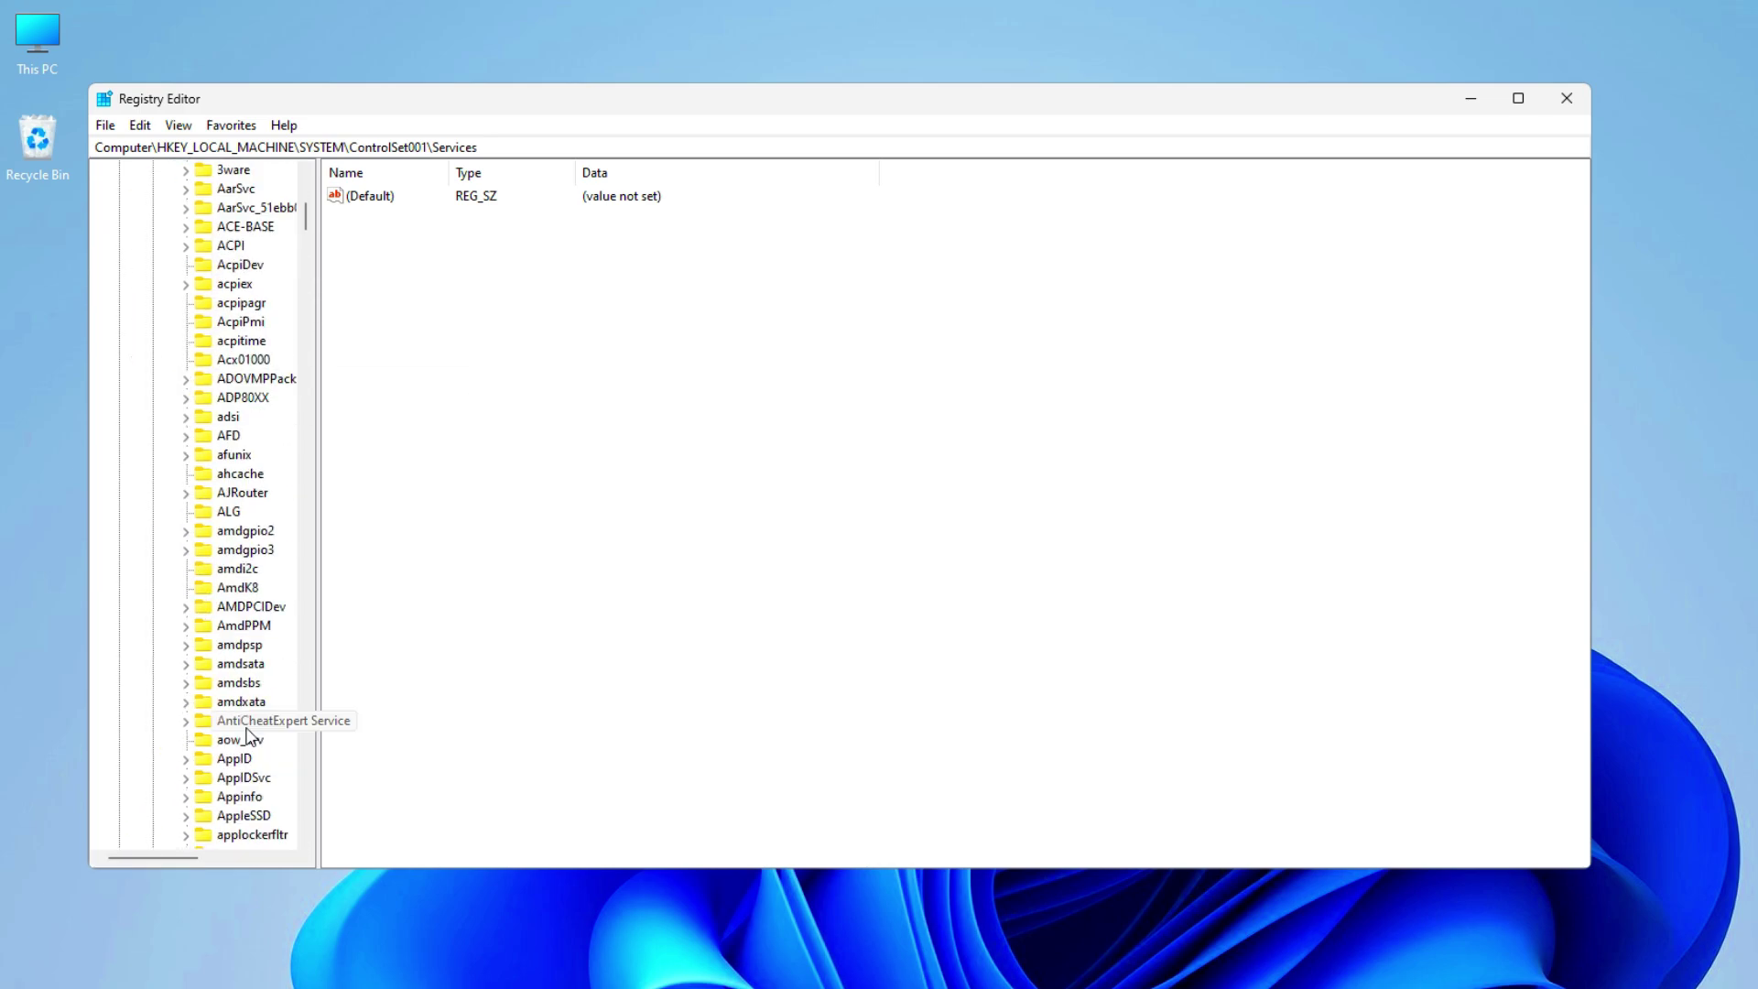
left_click(303, 327)
left_click_drag(304, 303, 305, 494)
left_click(230, 586)
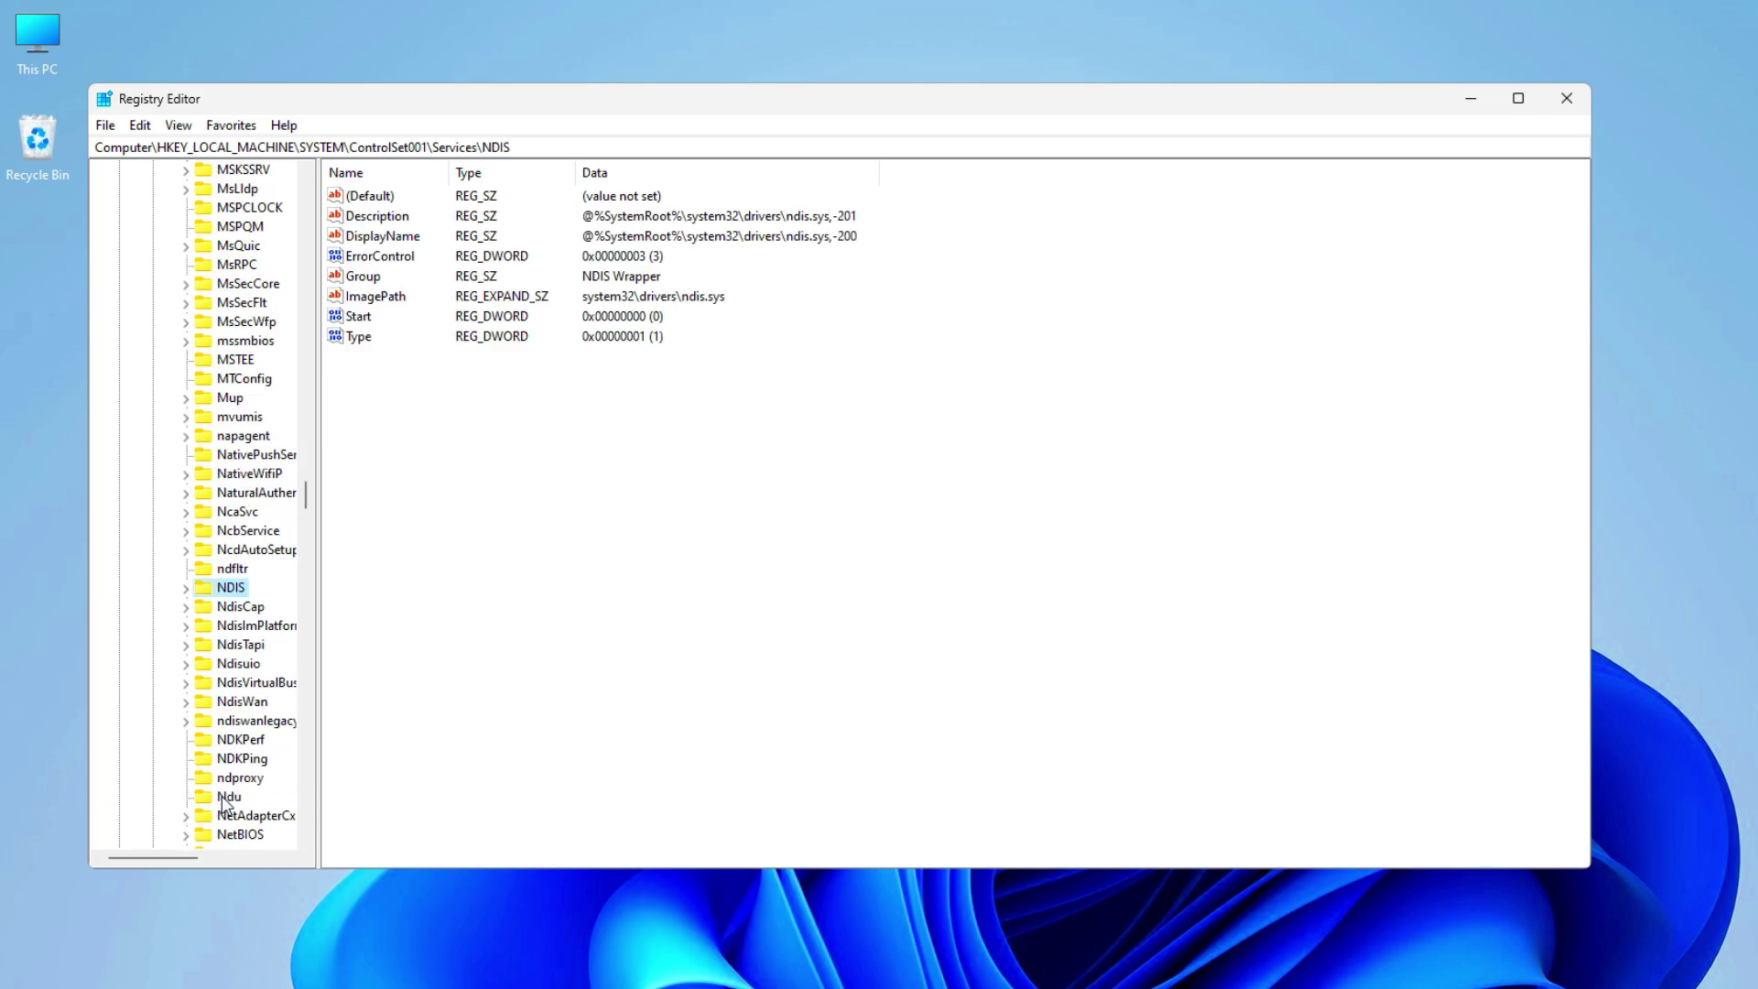
left_click(224, 795)
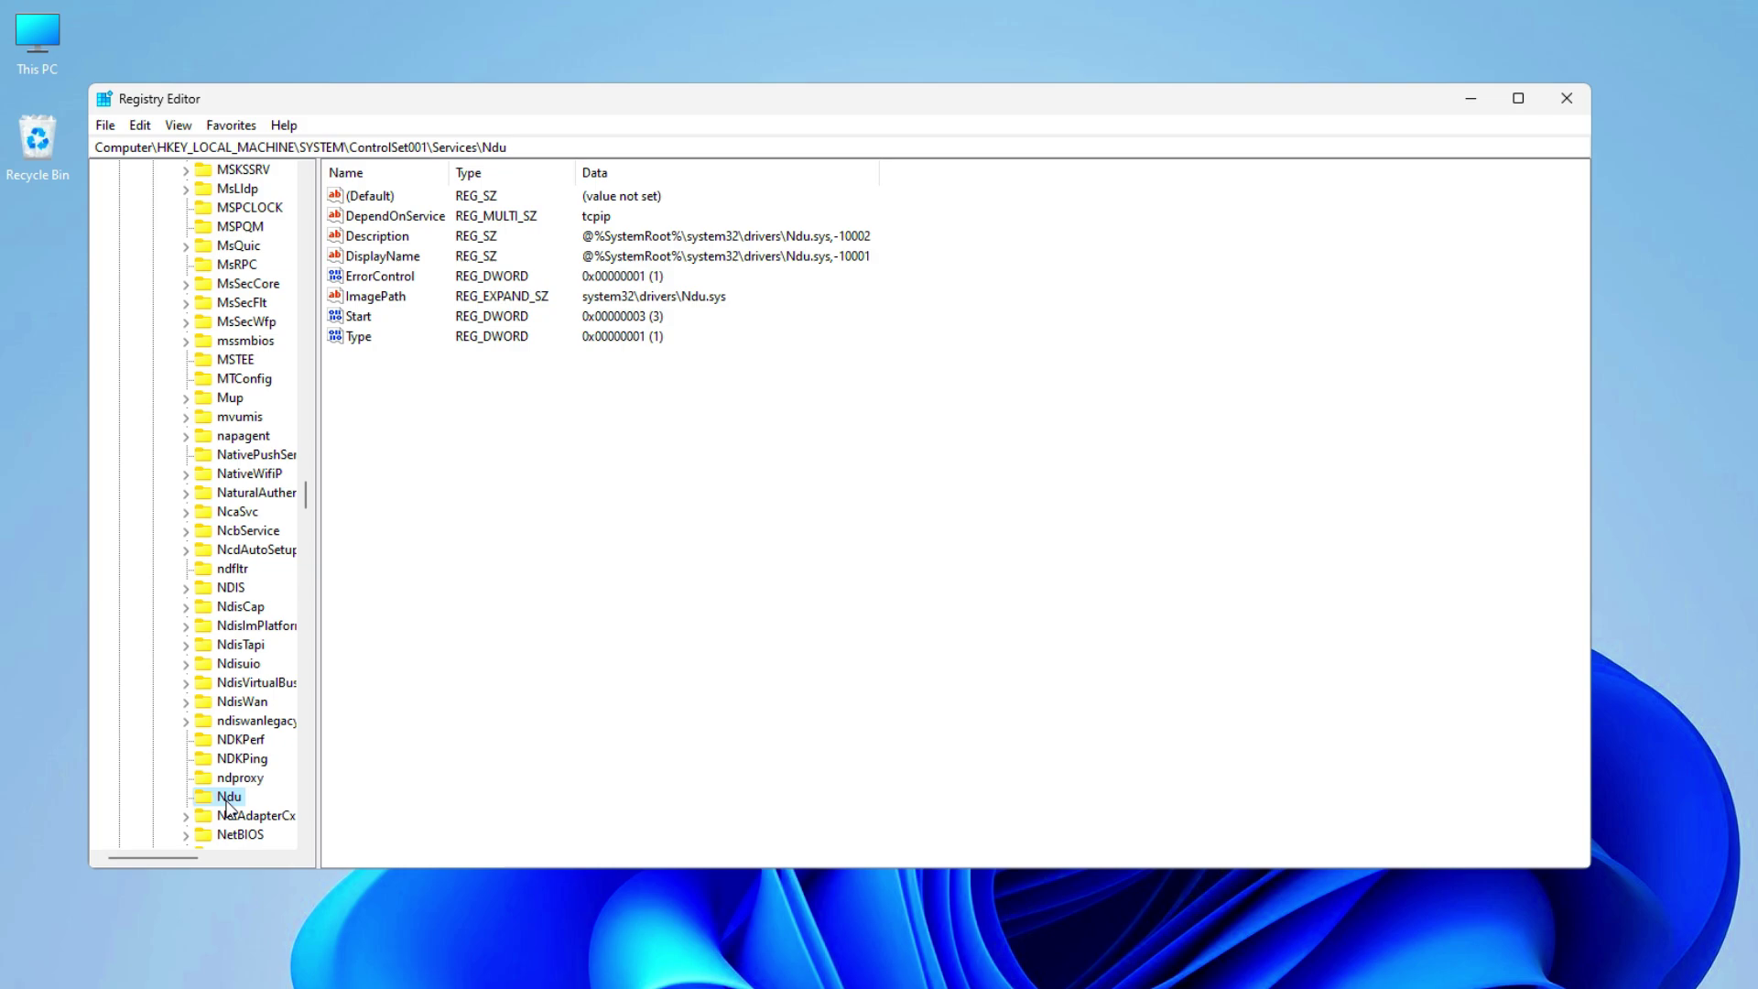
Set the Ndu key's Start value to 4 and close the Registry Editor
right_click(366, 317)
left_click(407, 322)
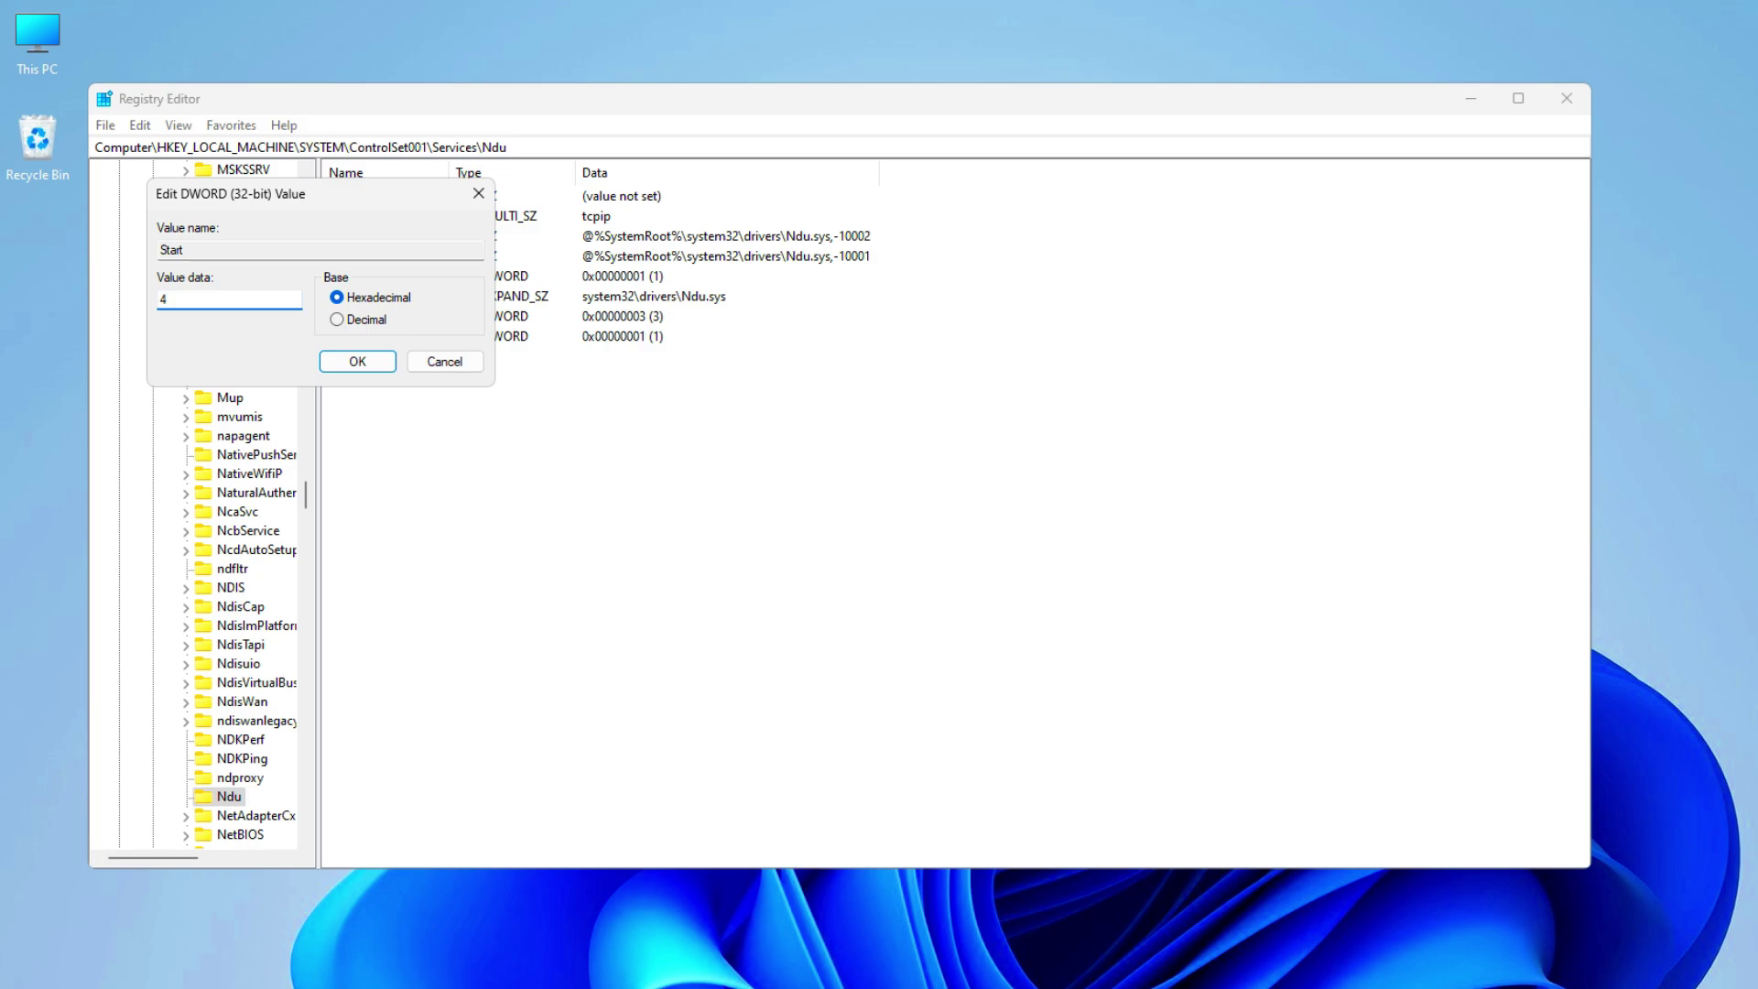
left_click(355, 361)
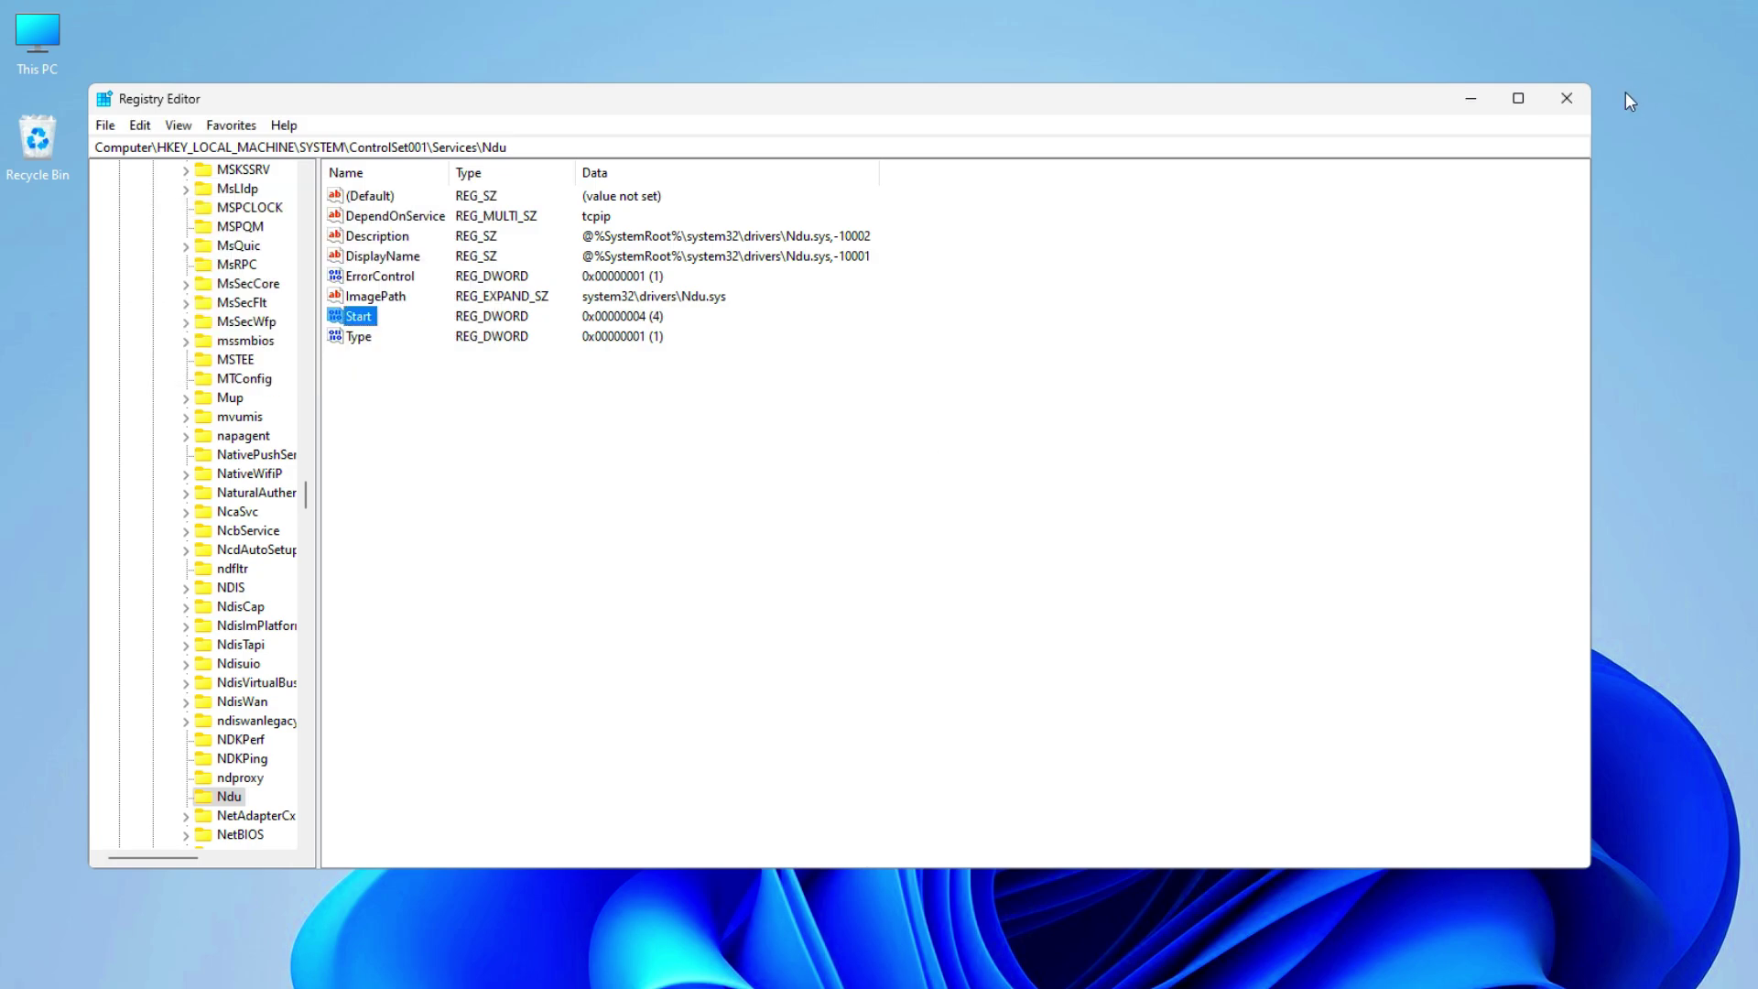
left_click(1566, 98)
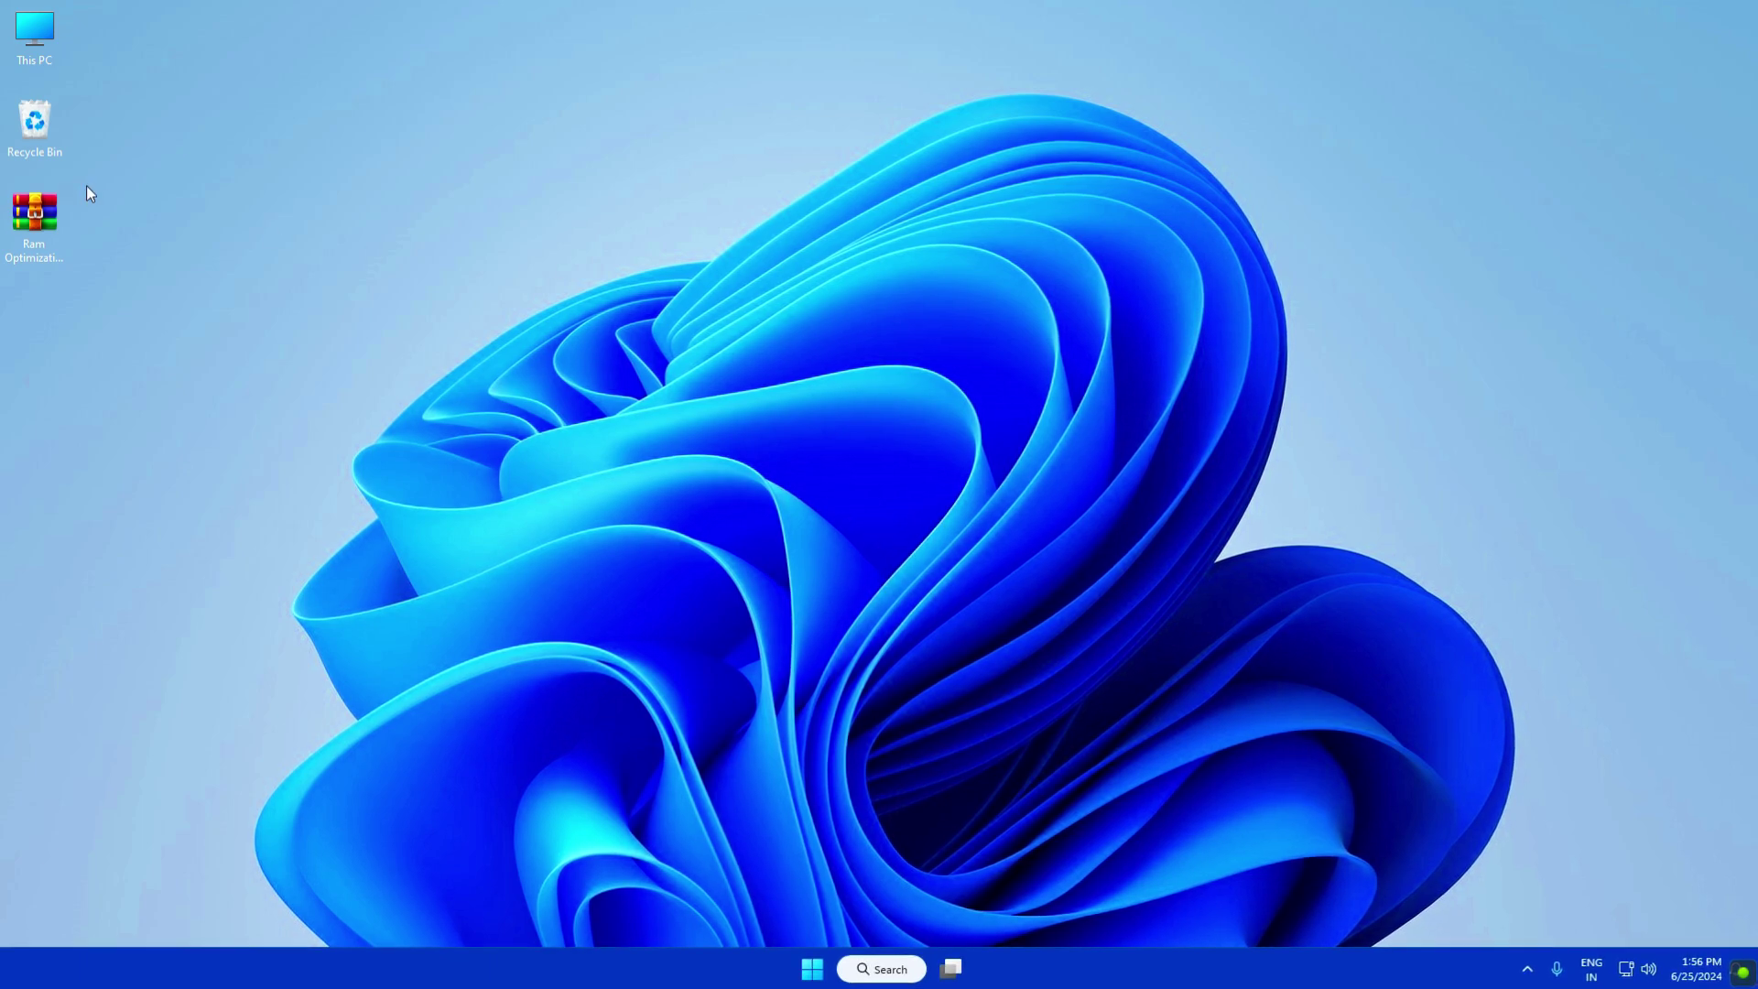
Extract the Ram Optimization Pack archive on the desktop into its own folder using WinRAR
left_click(46, 221)
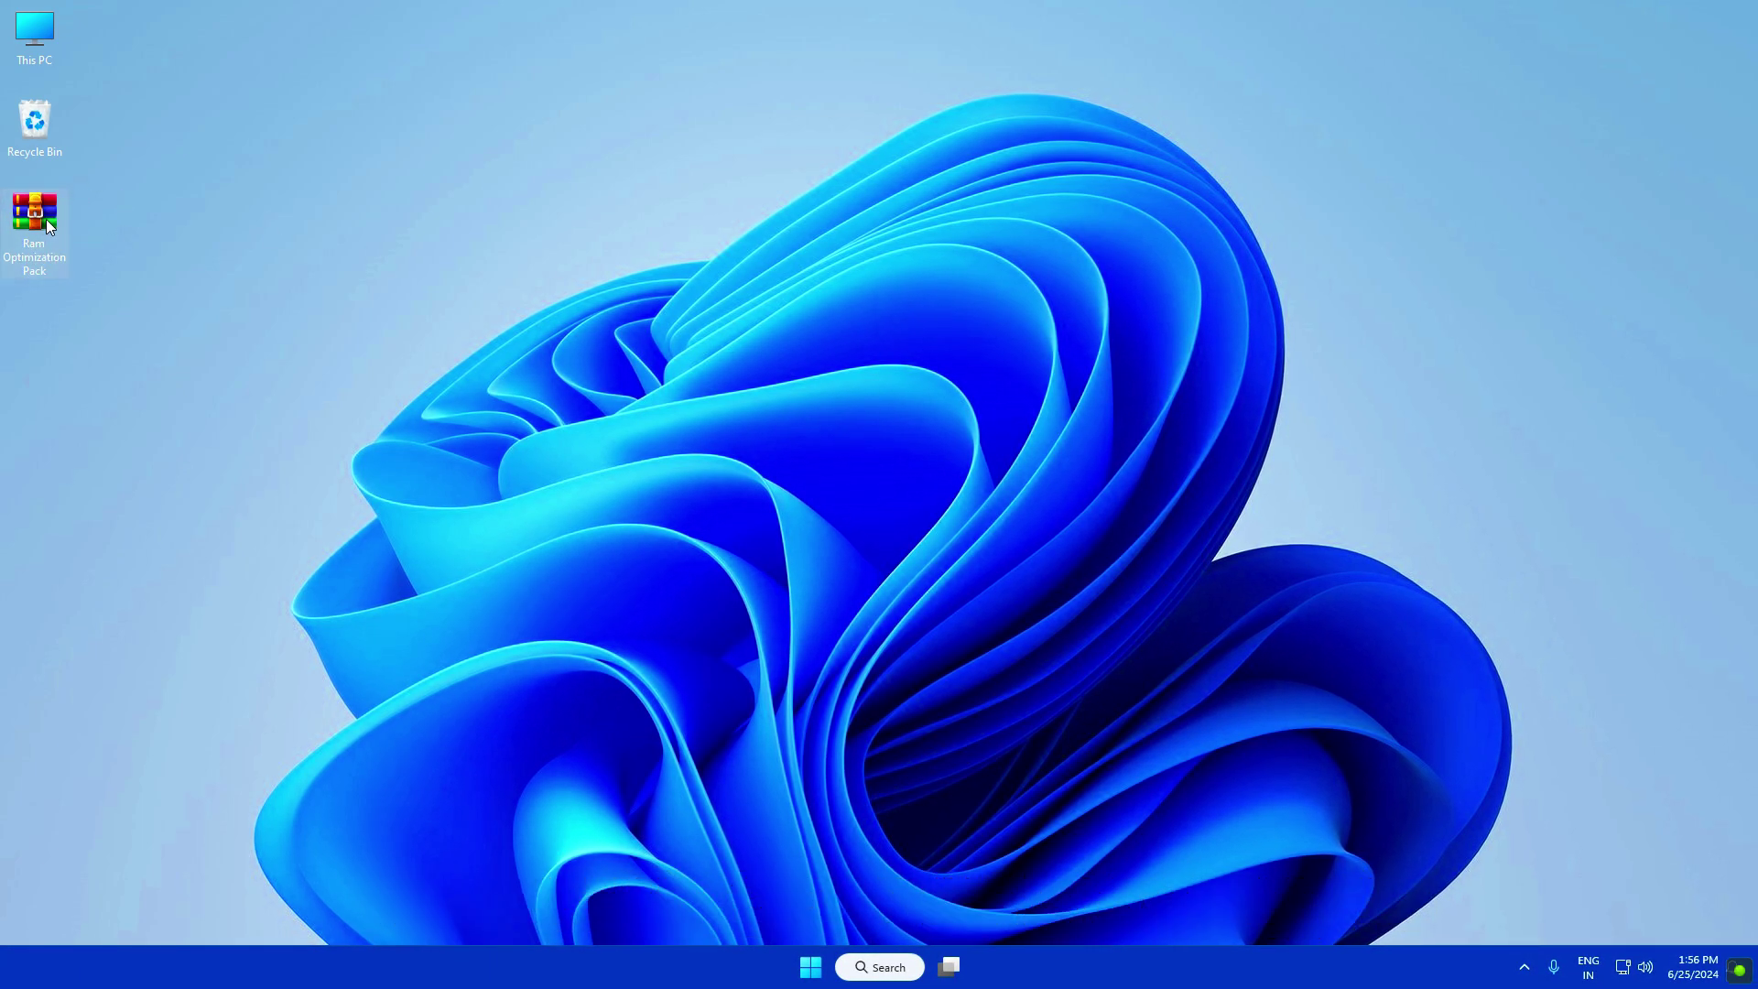
right_click(45, 221)
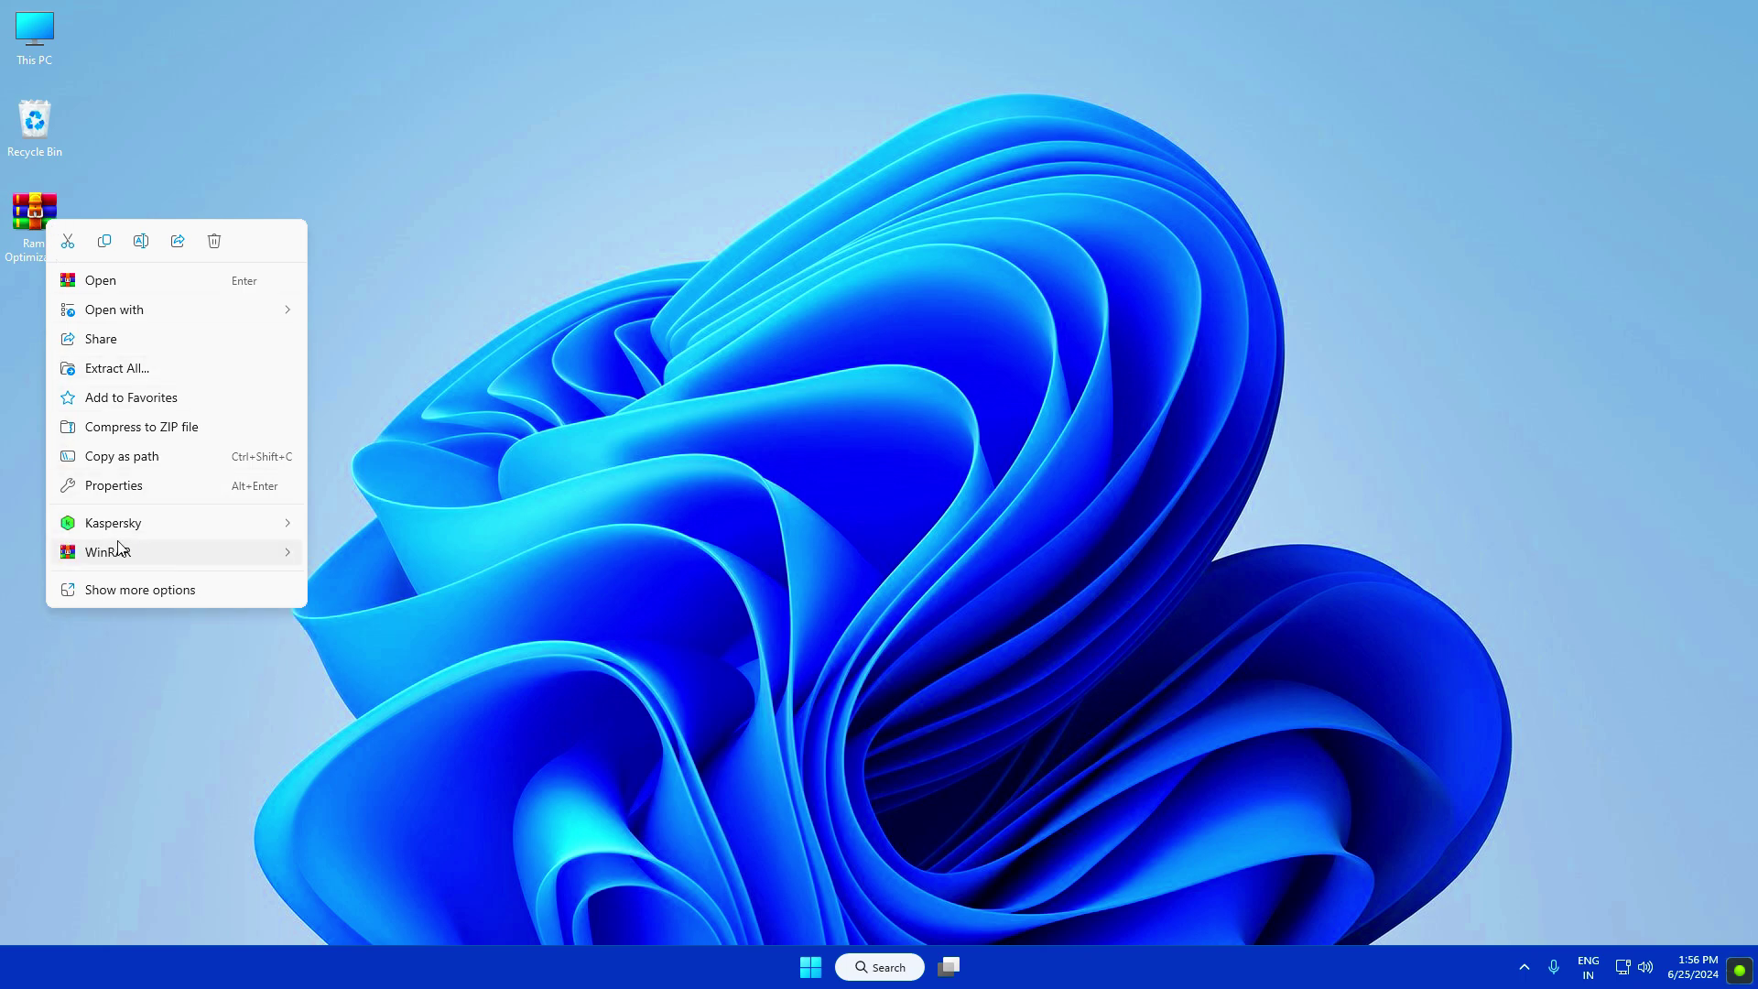
mouse_move(92, 557)
left_click(376, 647)
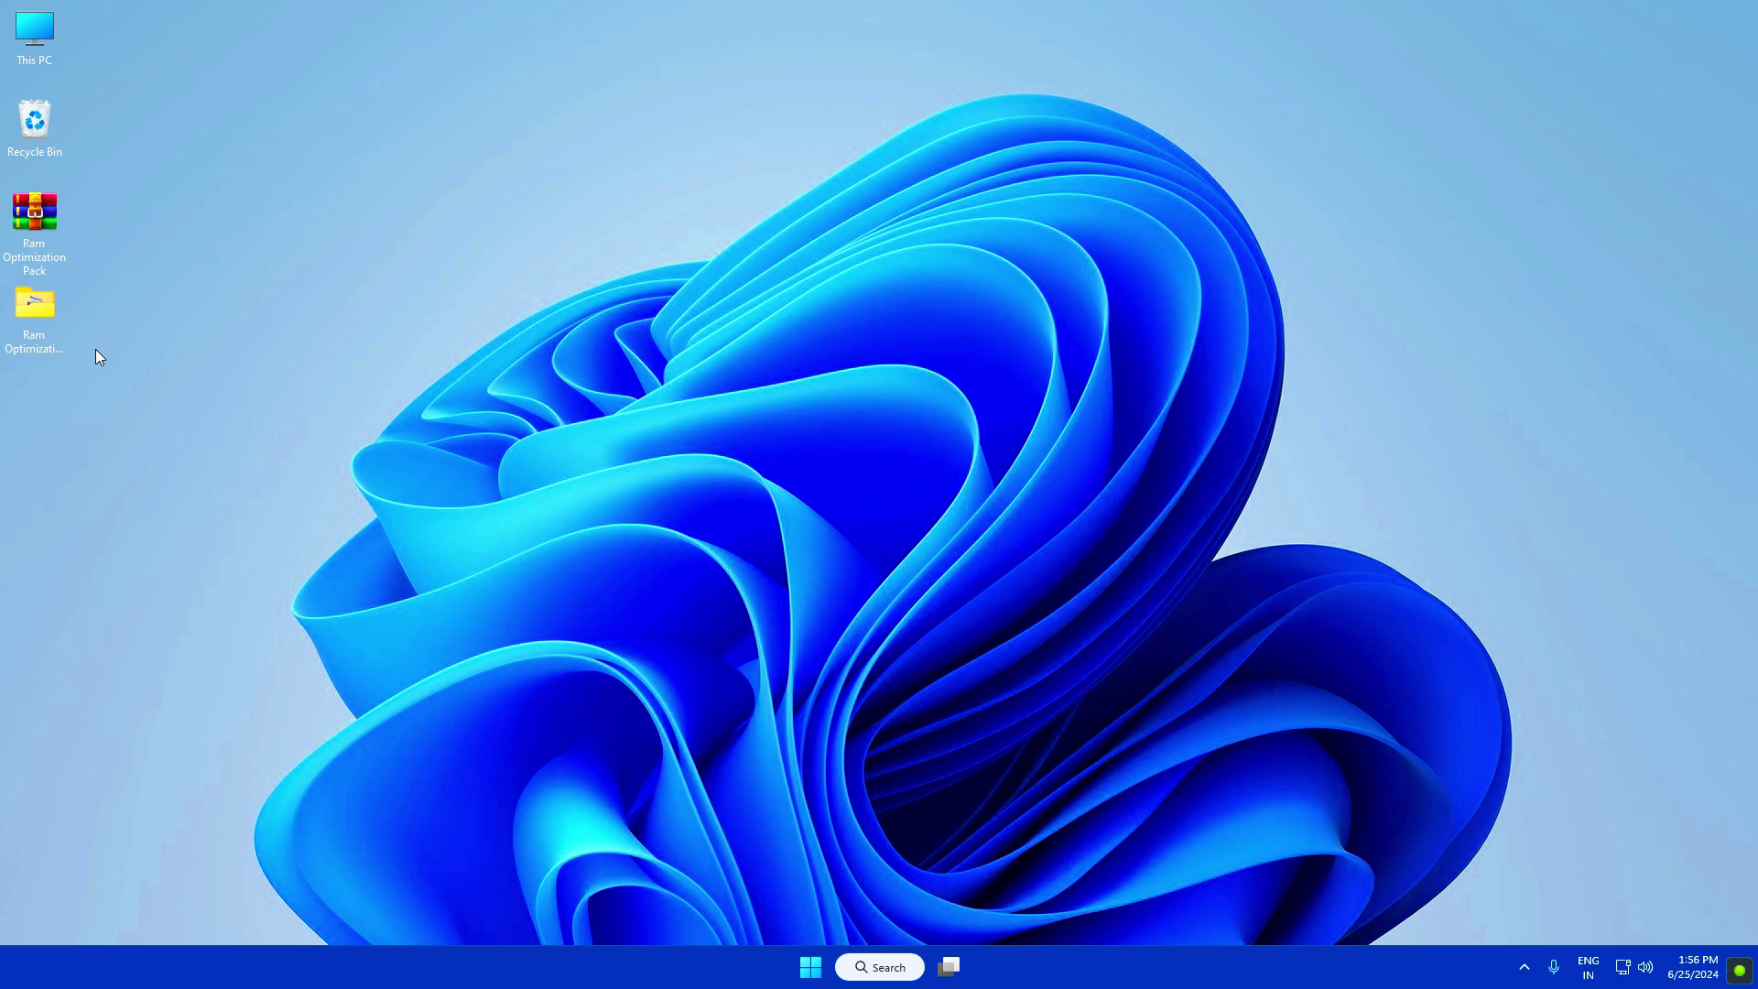
Open the extracted Ram Optimization Pack folder and go into its RAM Optimization subfolder
left_click_drag(101, 316, 14, 345)
double_click(37, 321)
left_click(222, 163)
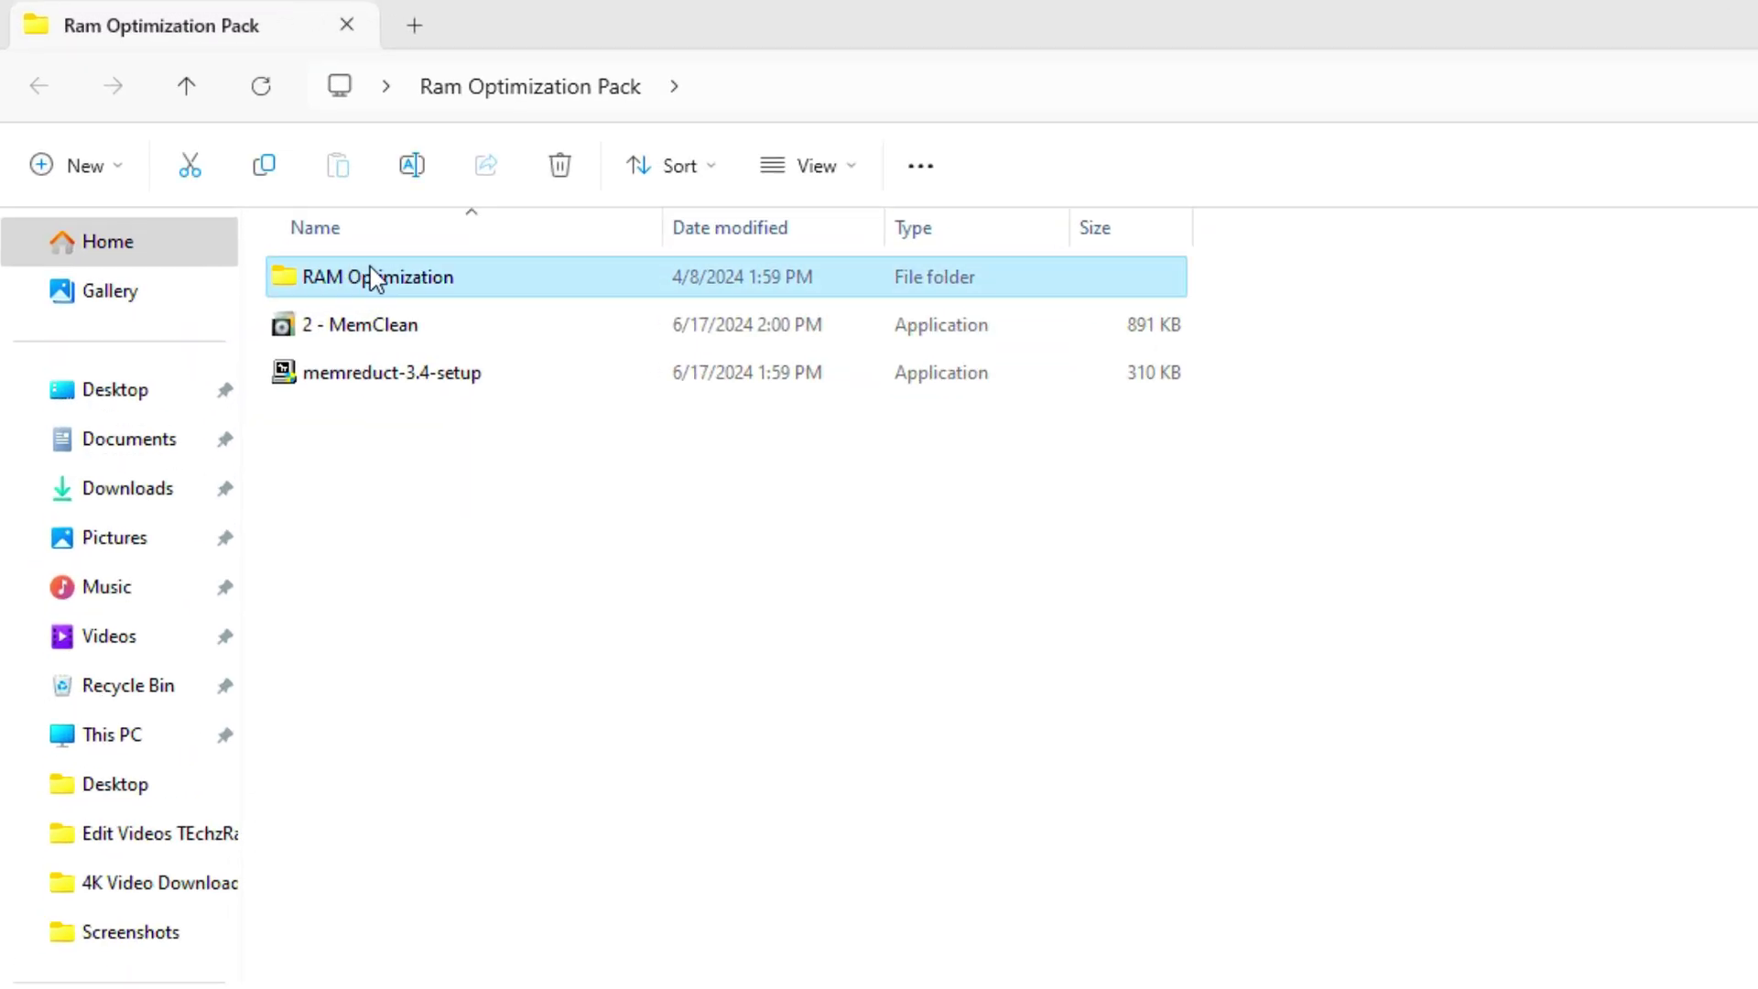
double_click(436, 280)
left_click_drag(400, 980, 345, 275)
left_click(380, 106)
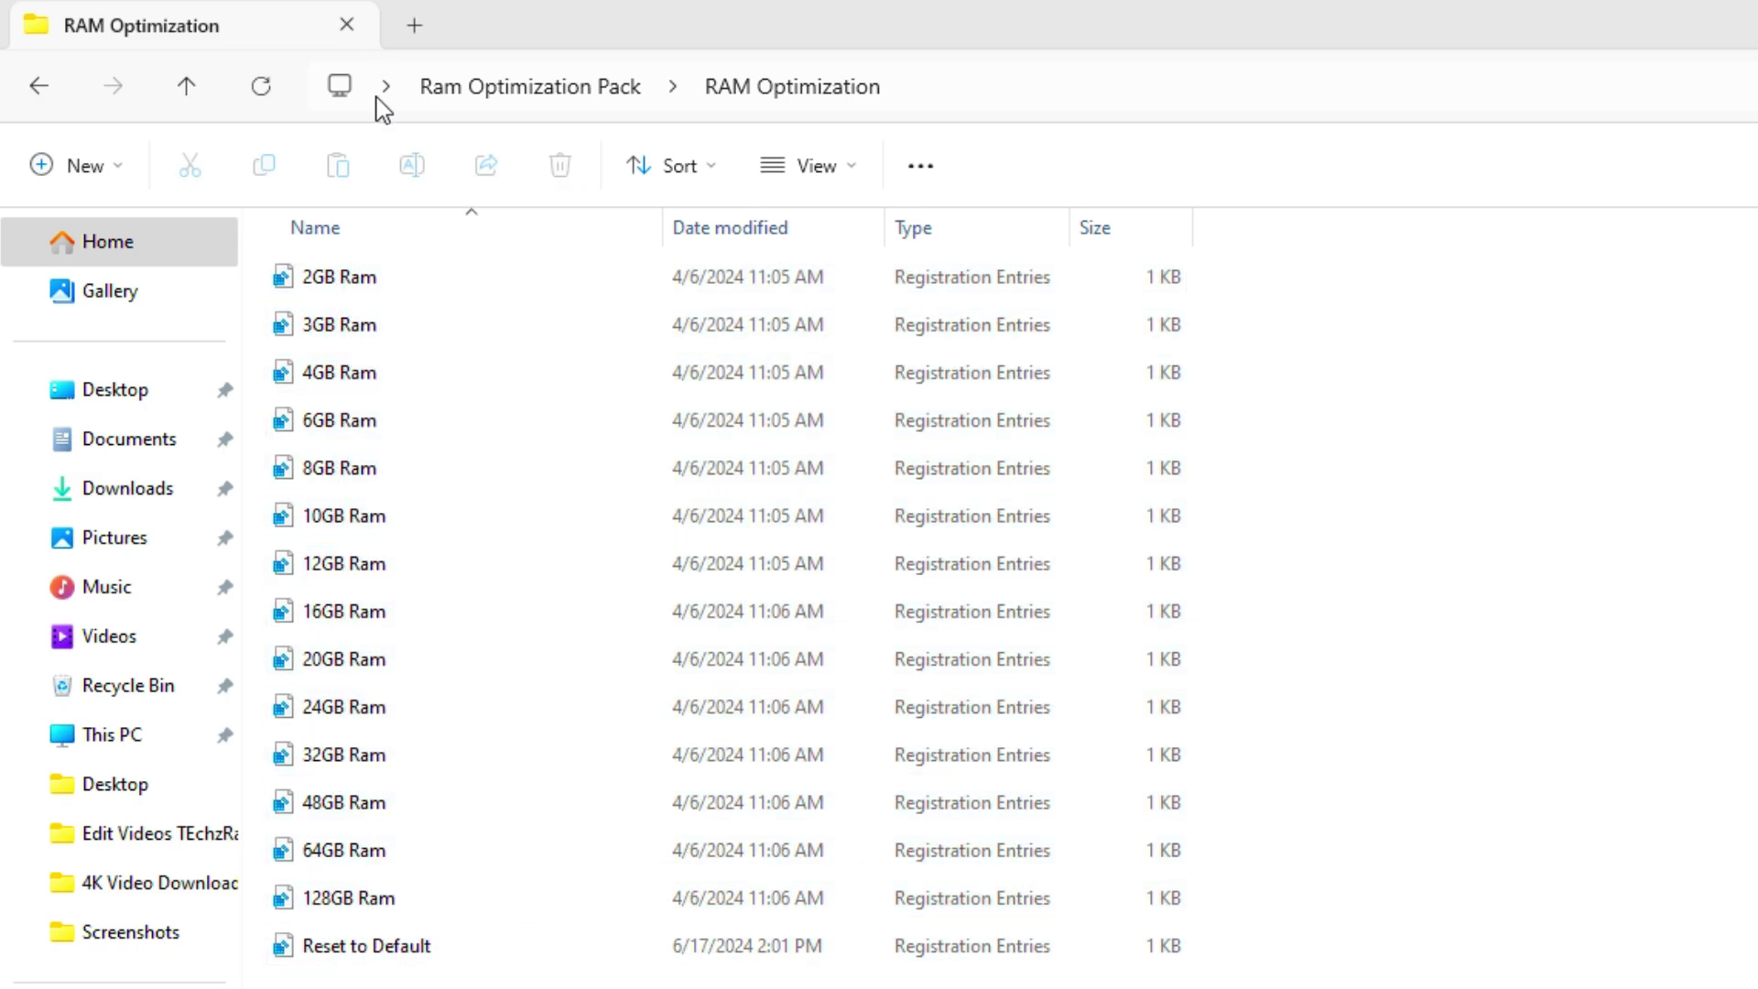
Check the installed memory size in Task Manager's performance view, and close Task Manager
right_click(1286, 966)
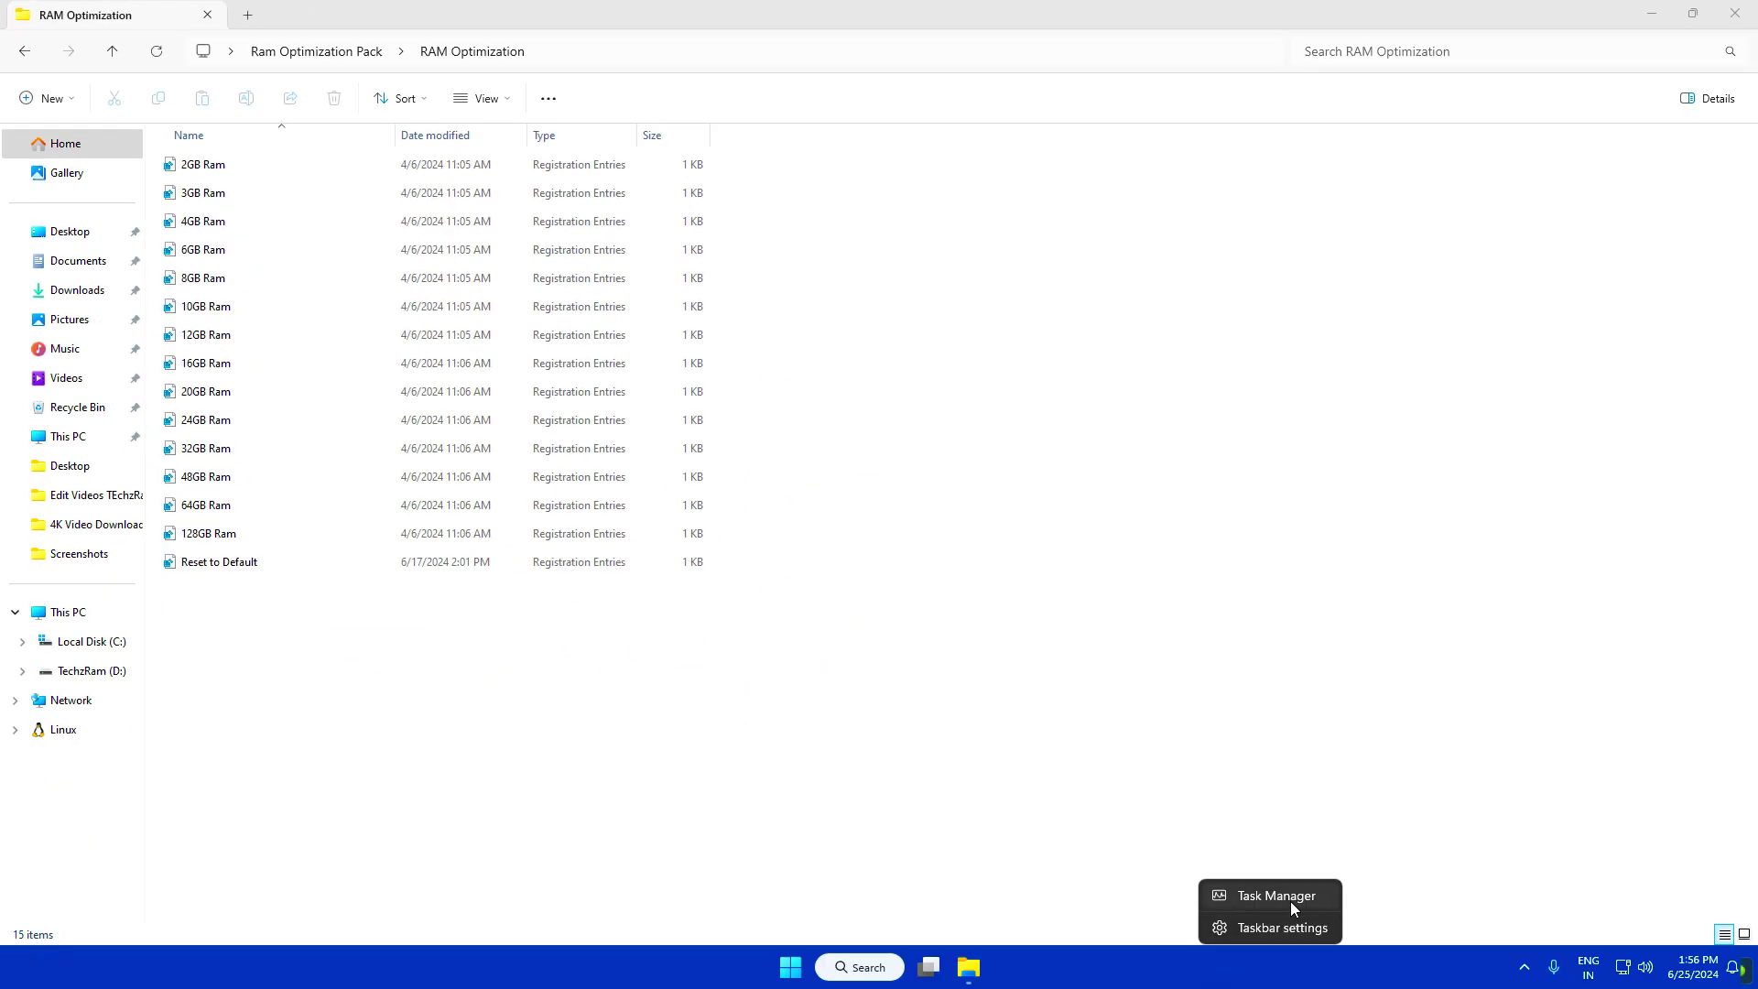
left_click(1275, 896)
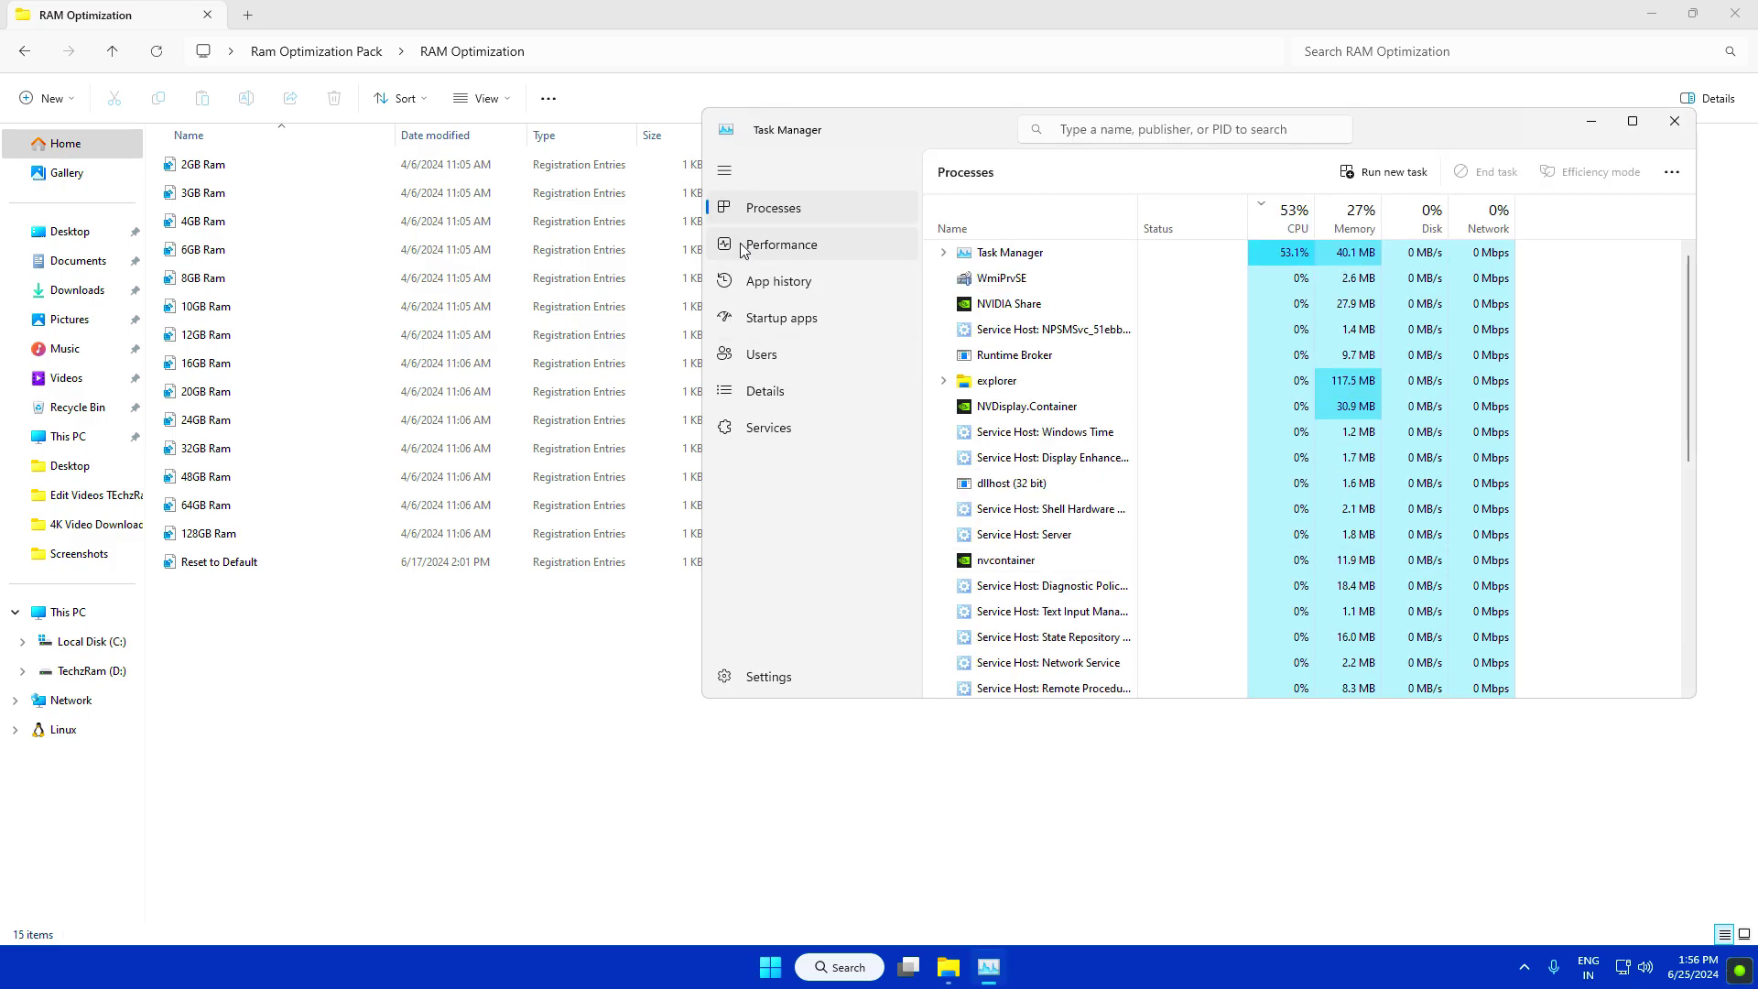
left_click(751, 248)
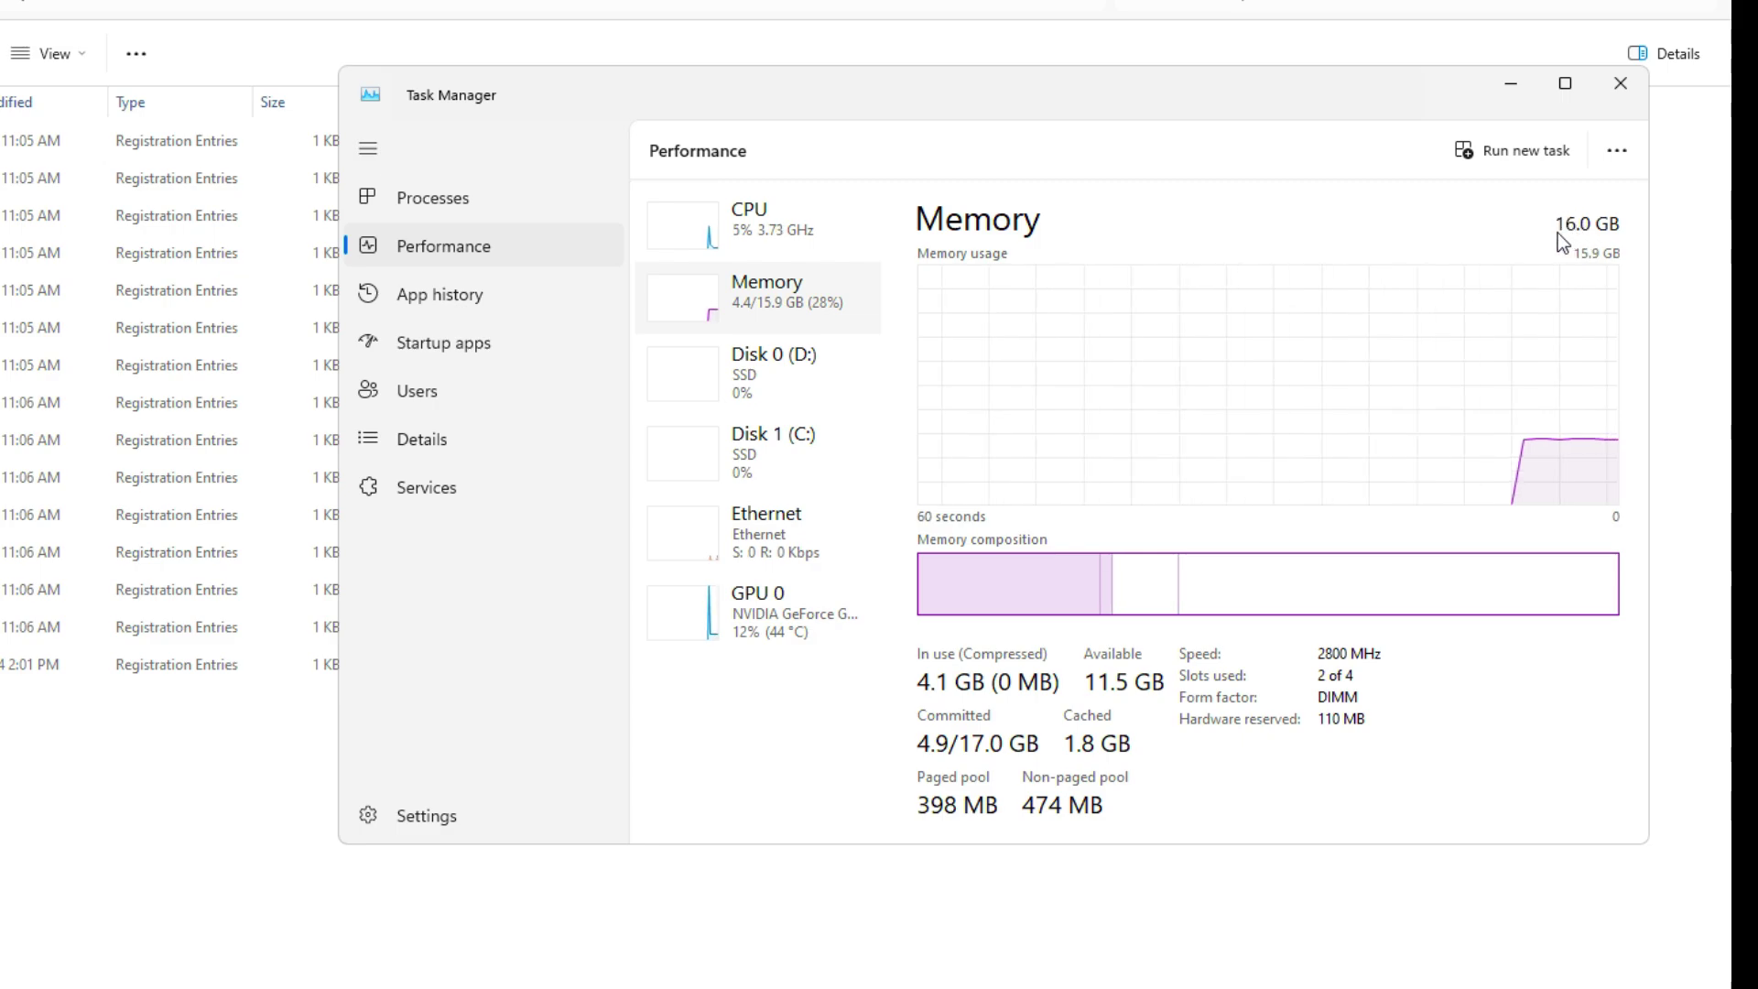
left_click(1634, 84)
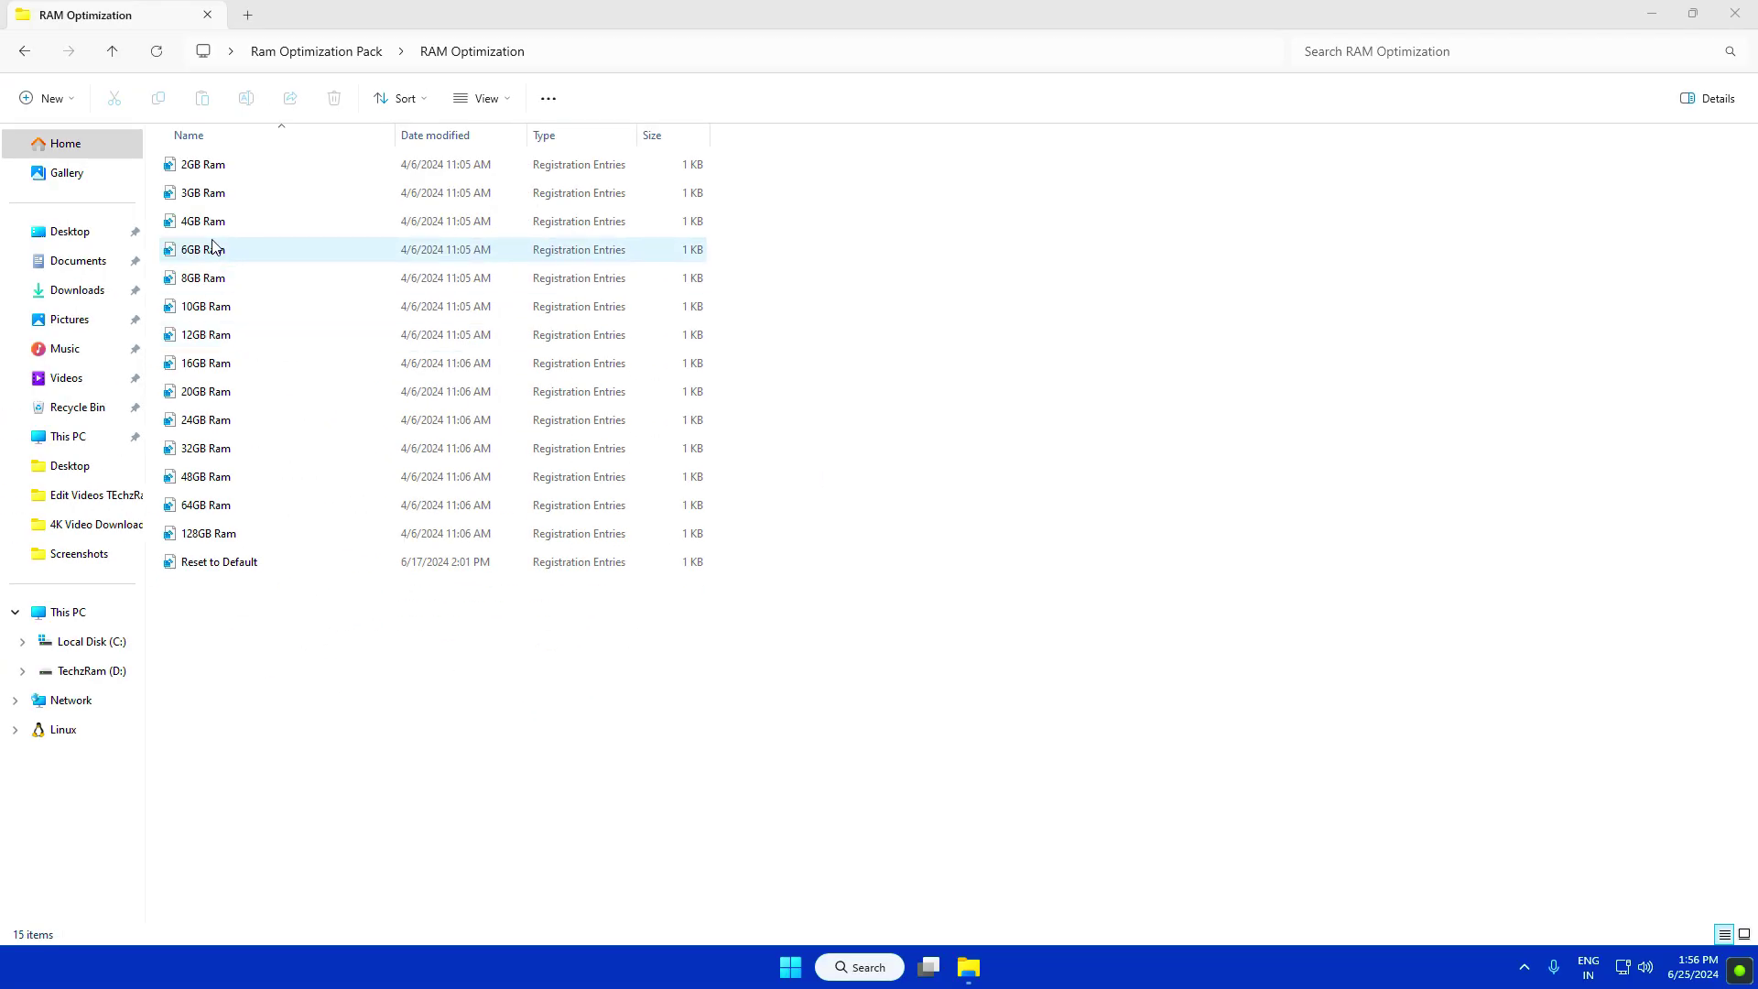
Merge the 16GB Ram registration file into the registry, allowing Registry Editor to make changes and accepting the import
left_click(204, 366)
right_click(245, 369)
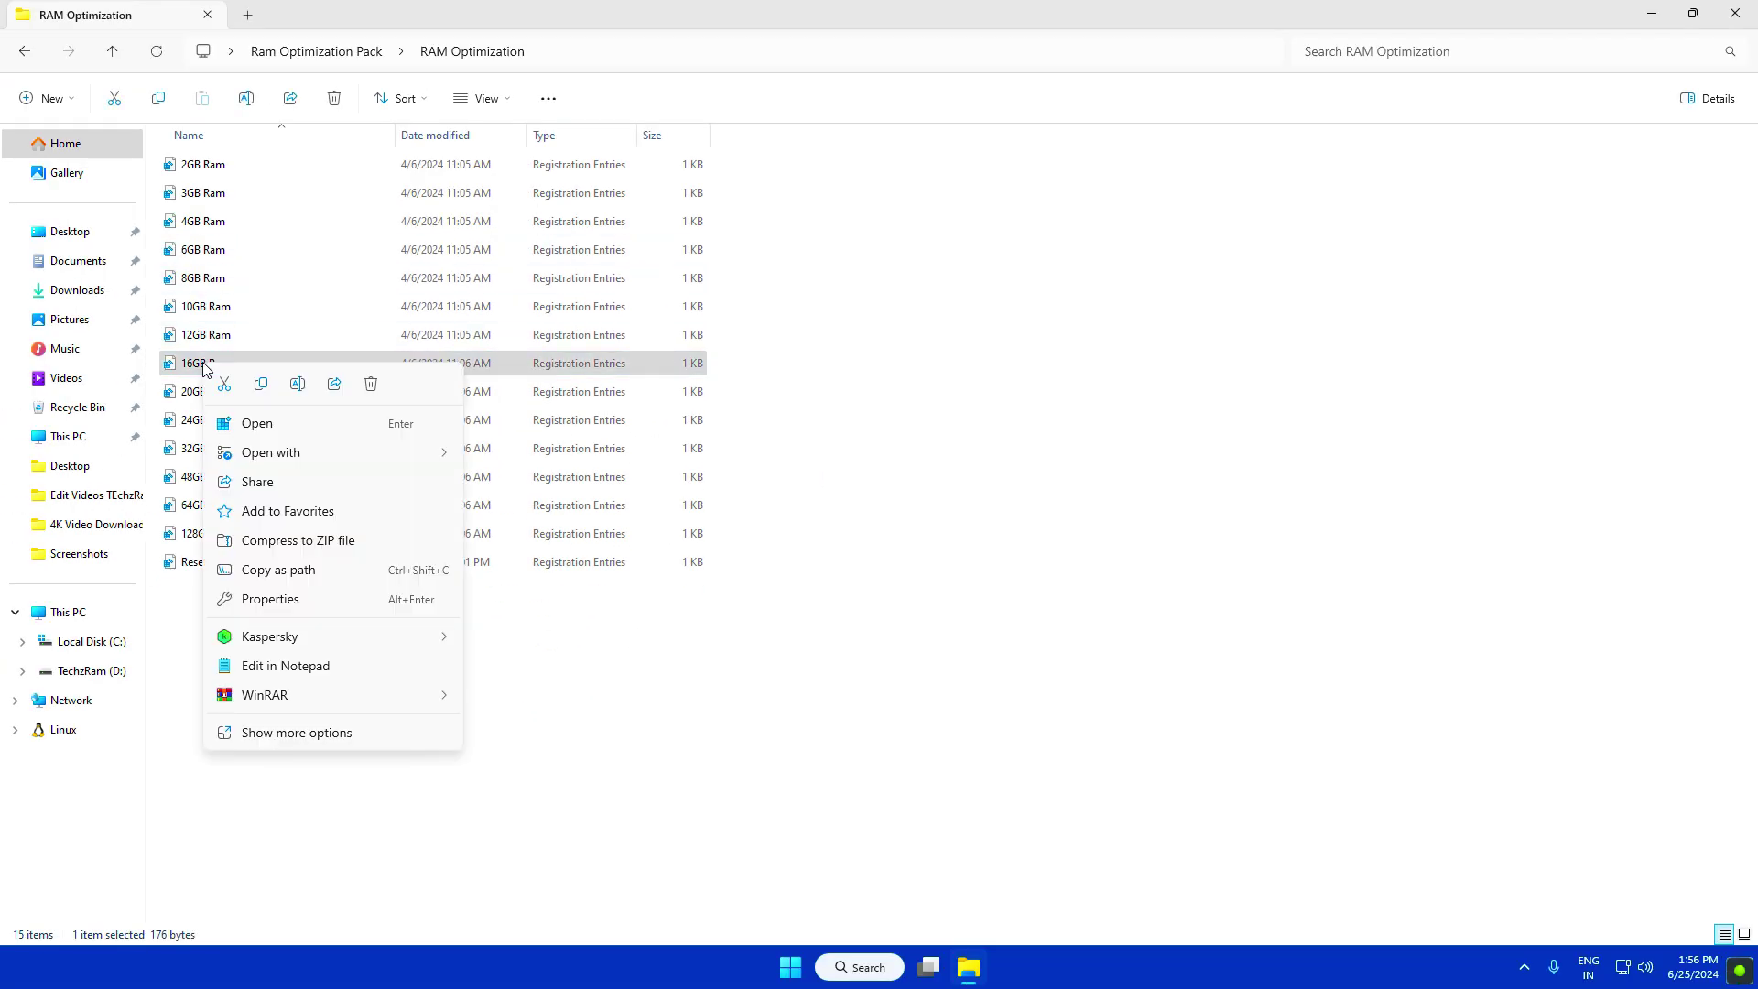
left_click(263, 729)
left_click(271, 378)
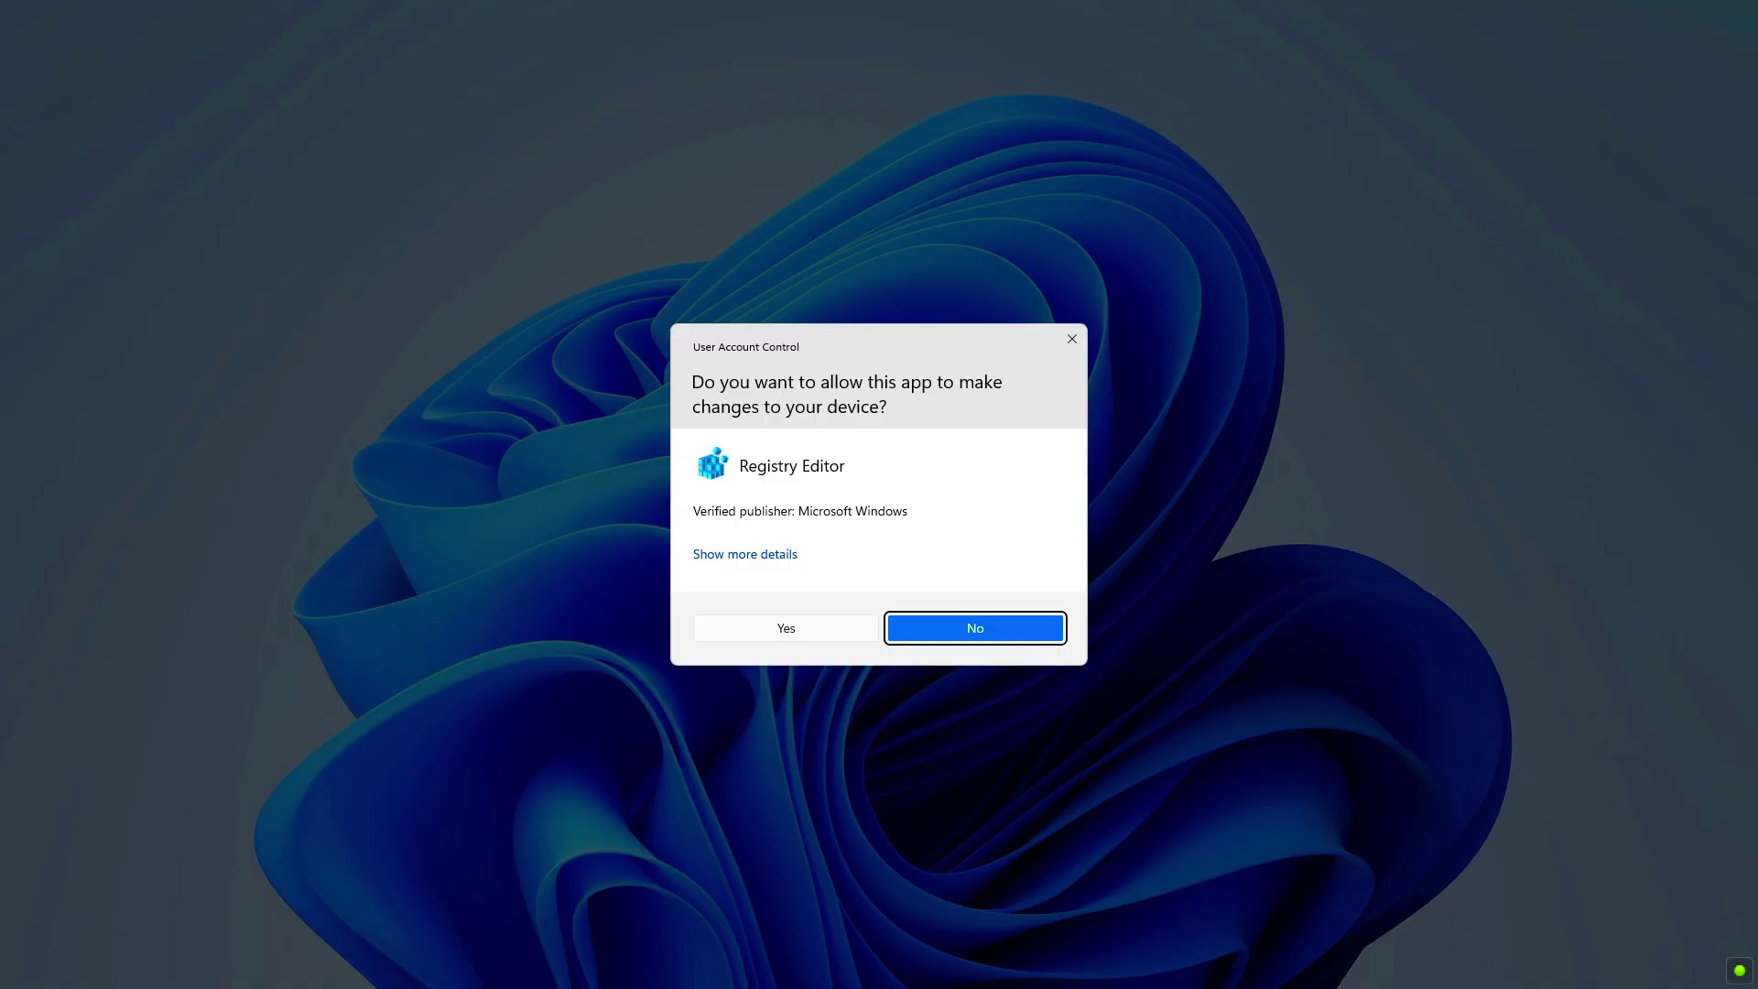
left_click(801, 630)
left_click(1017, 510)
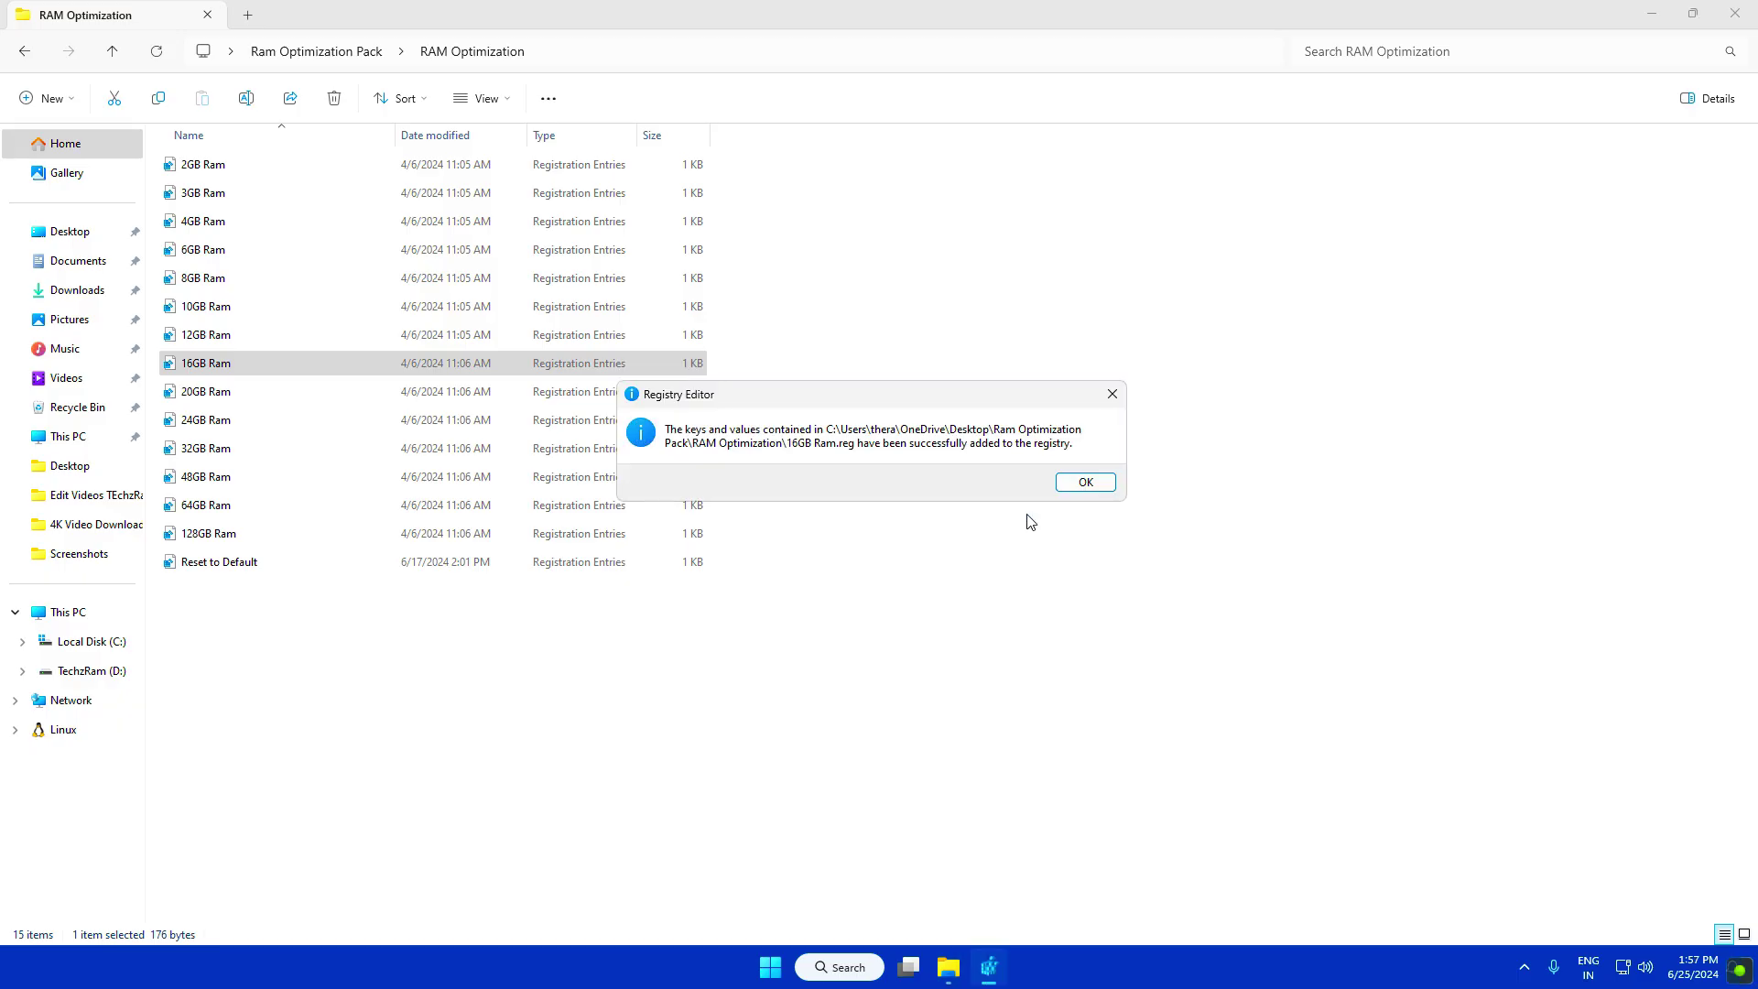
left_click(1098, 481)
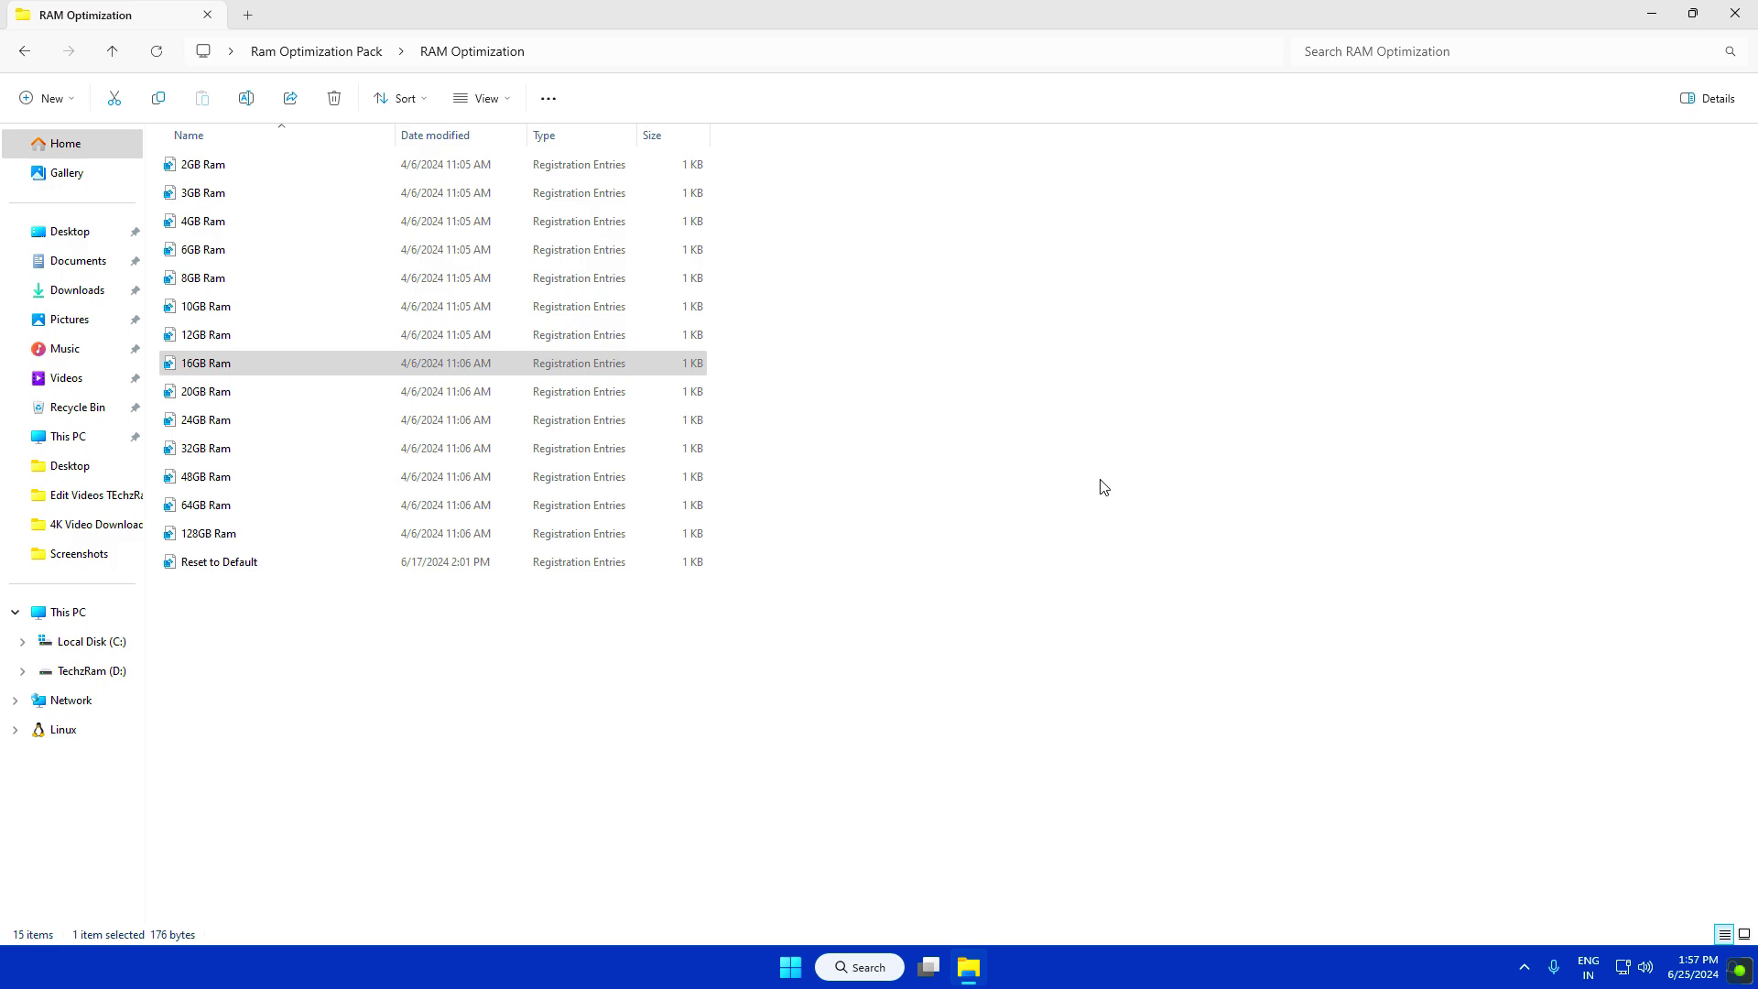
Go back to the Ram Optimization Pack folder and install Memory Cleaner from the 2 - MemClean application
left_click(1103, 486)
key("alt+Left")
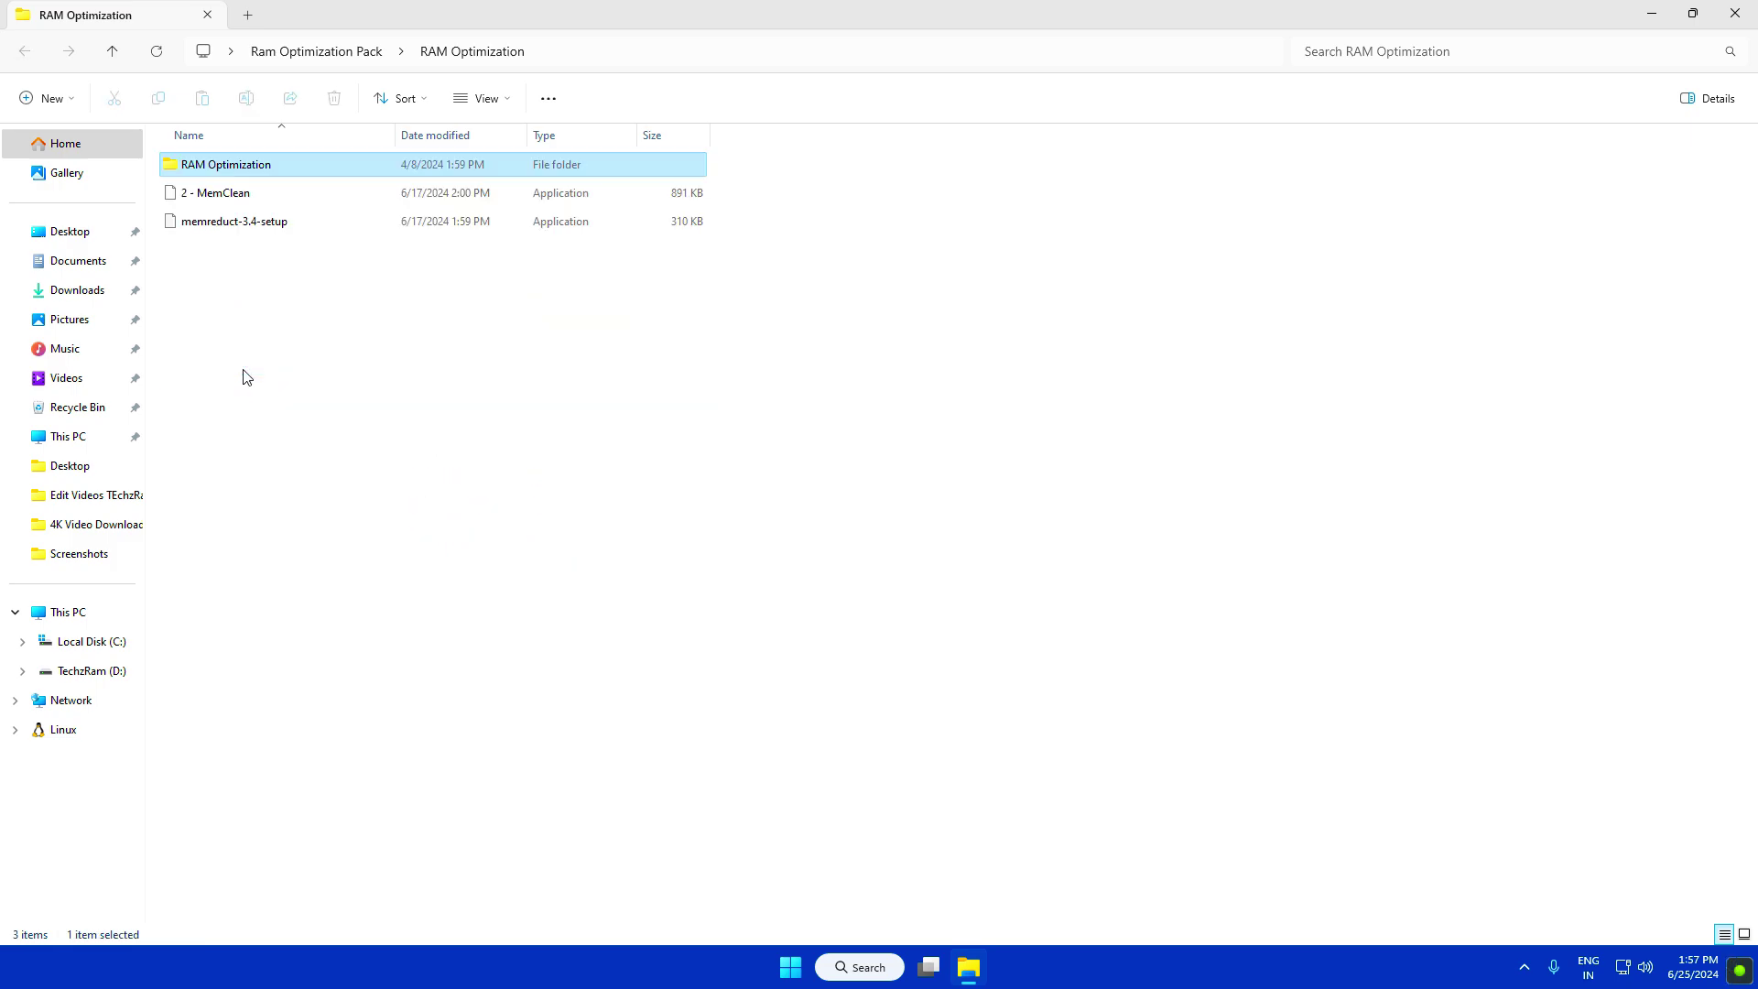
left_click(229, 196)
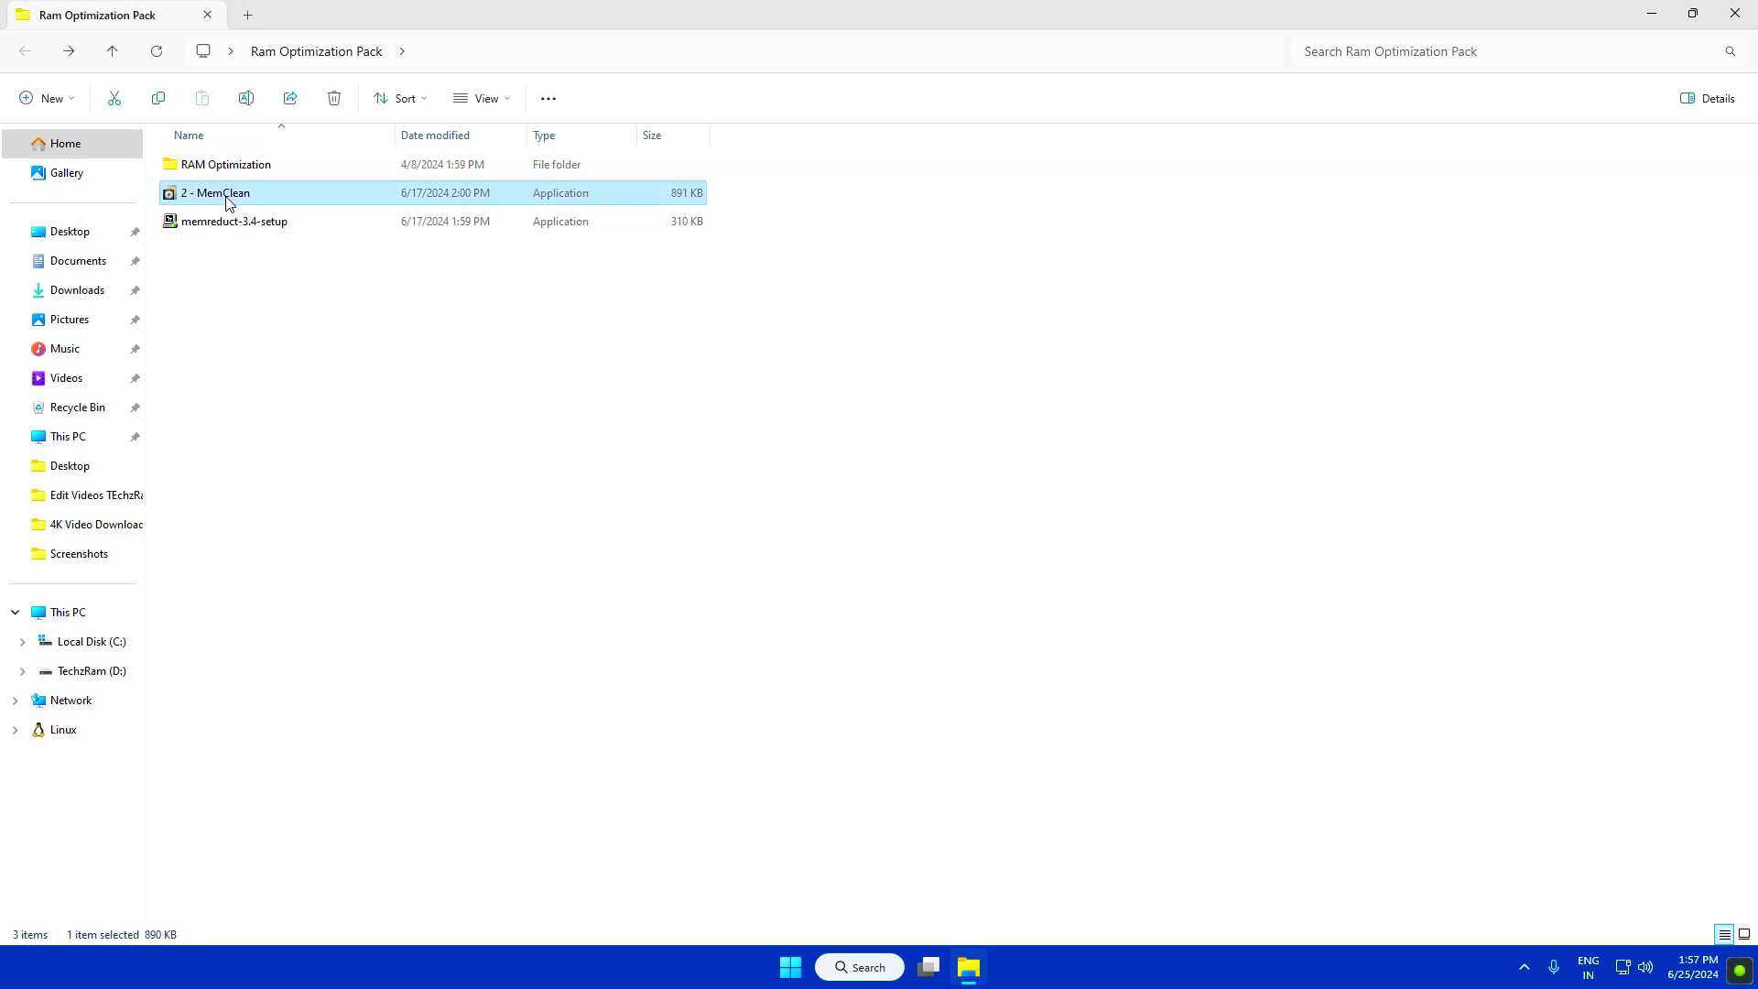
double_click(227, 197)
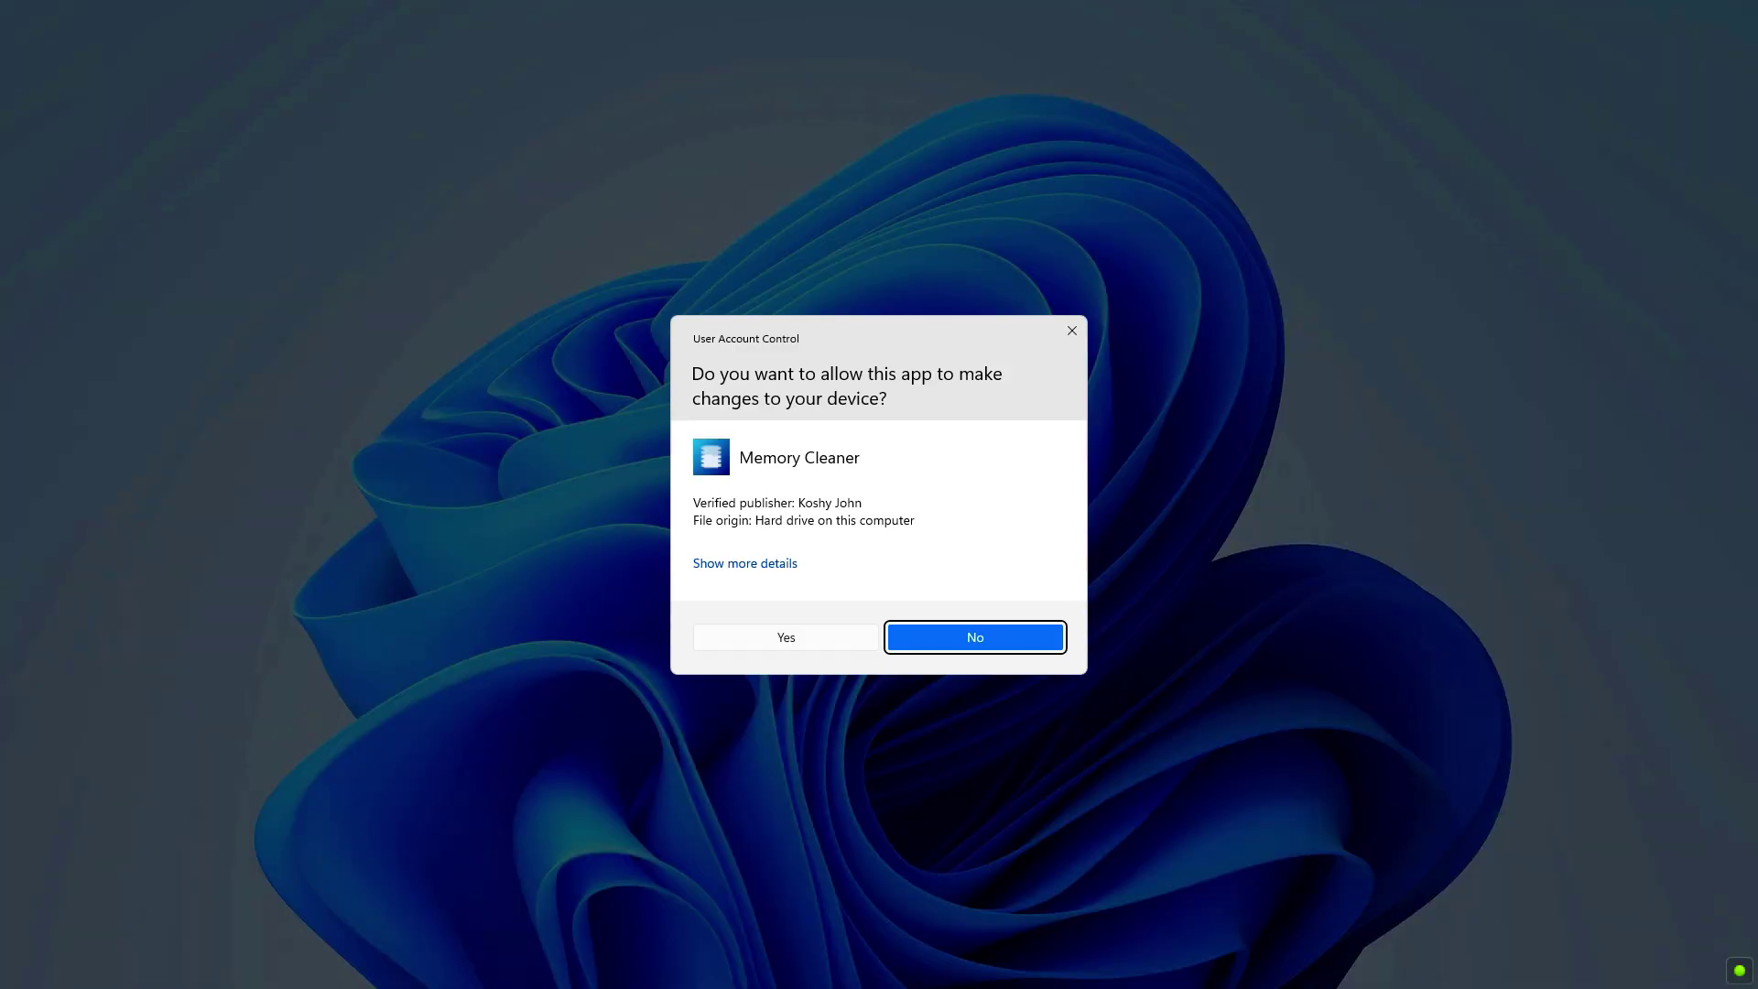
left_click(806, 642)
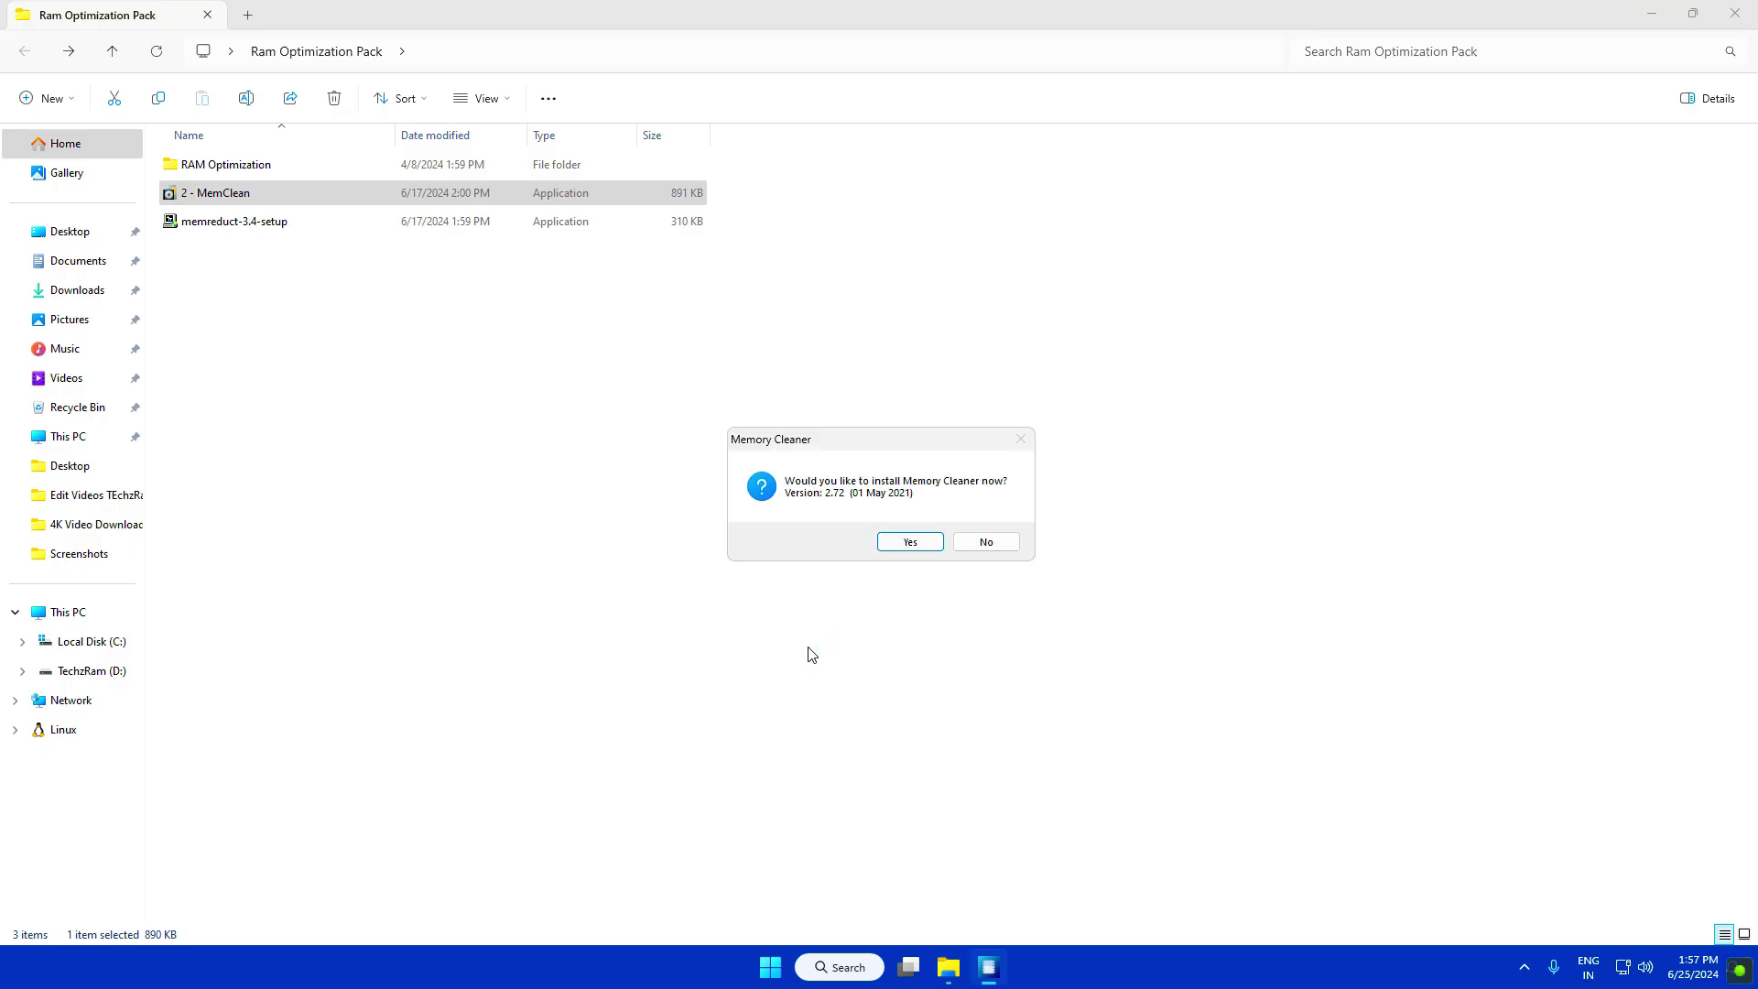
left_click(909, 542)
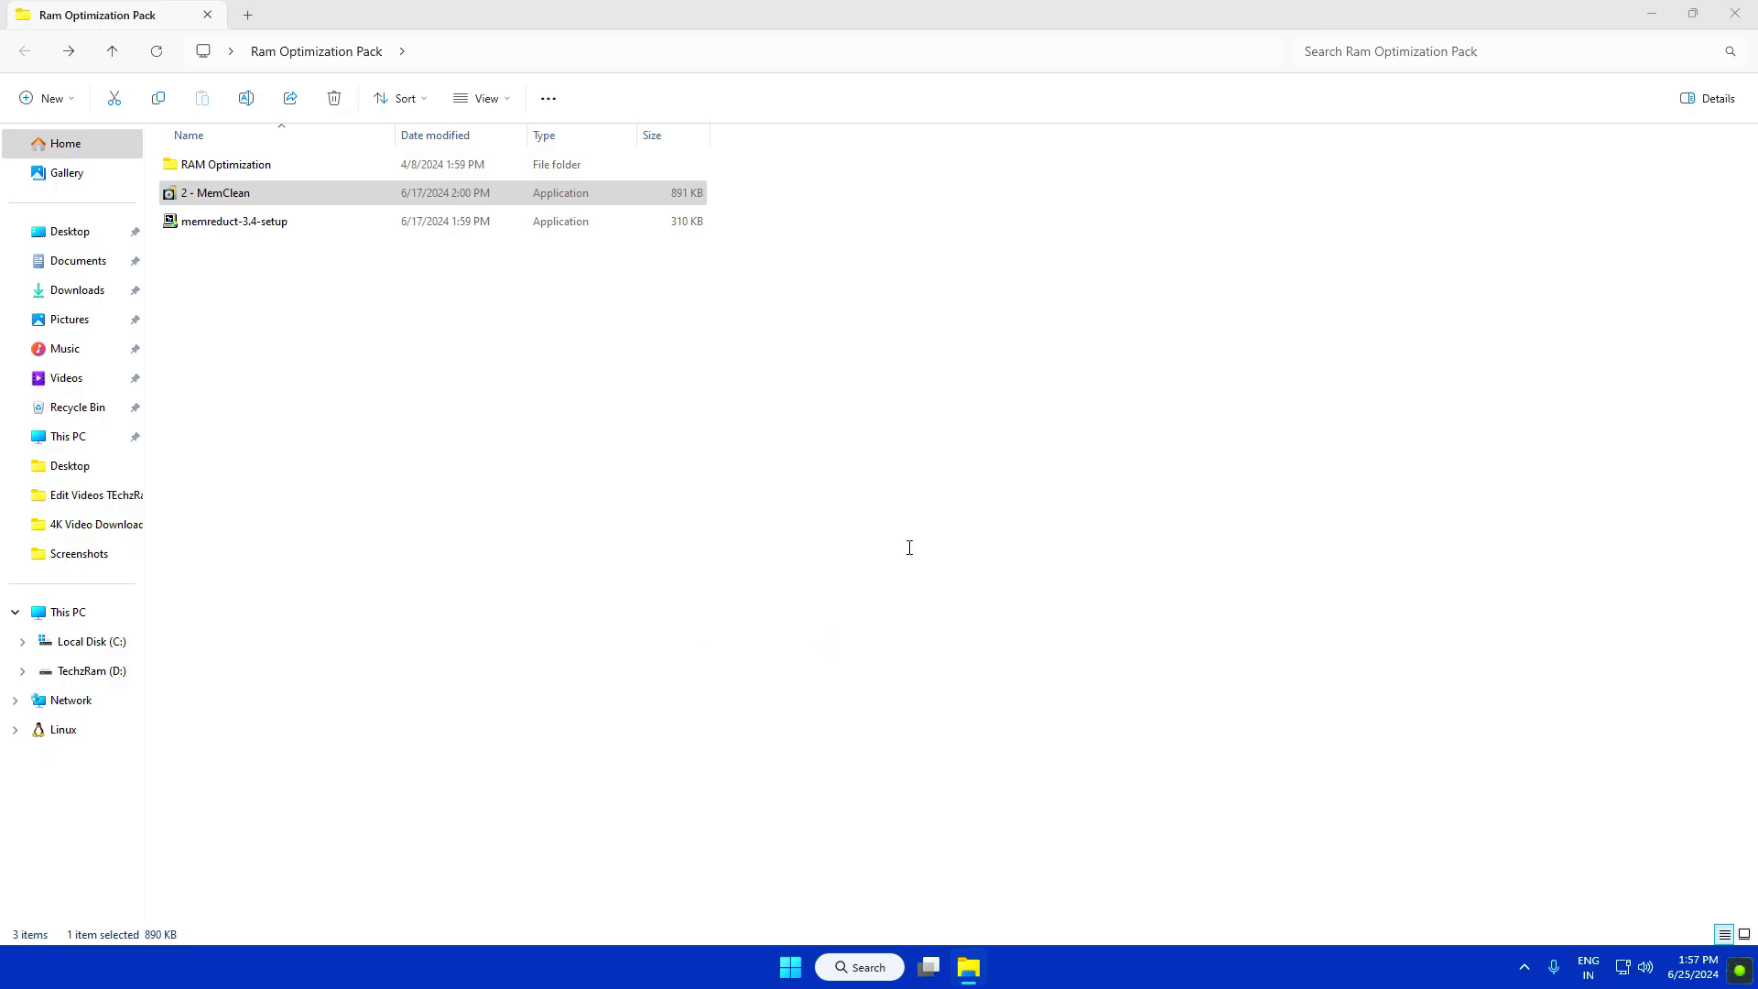
left_click(946, 602)
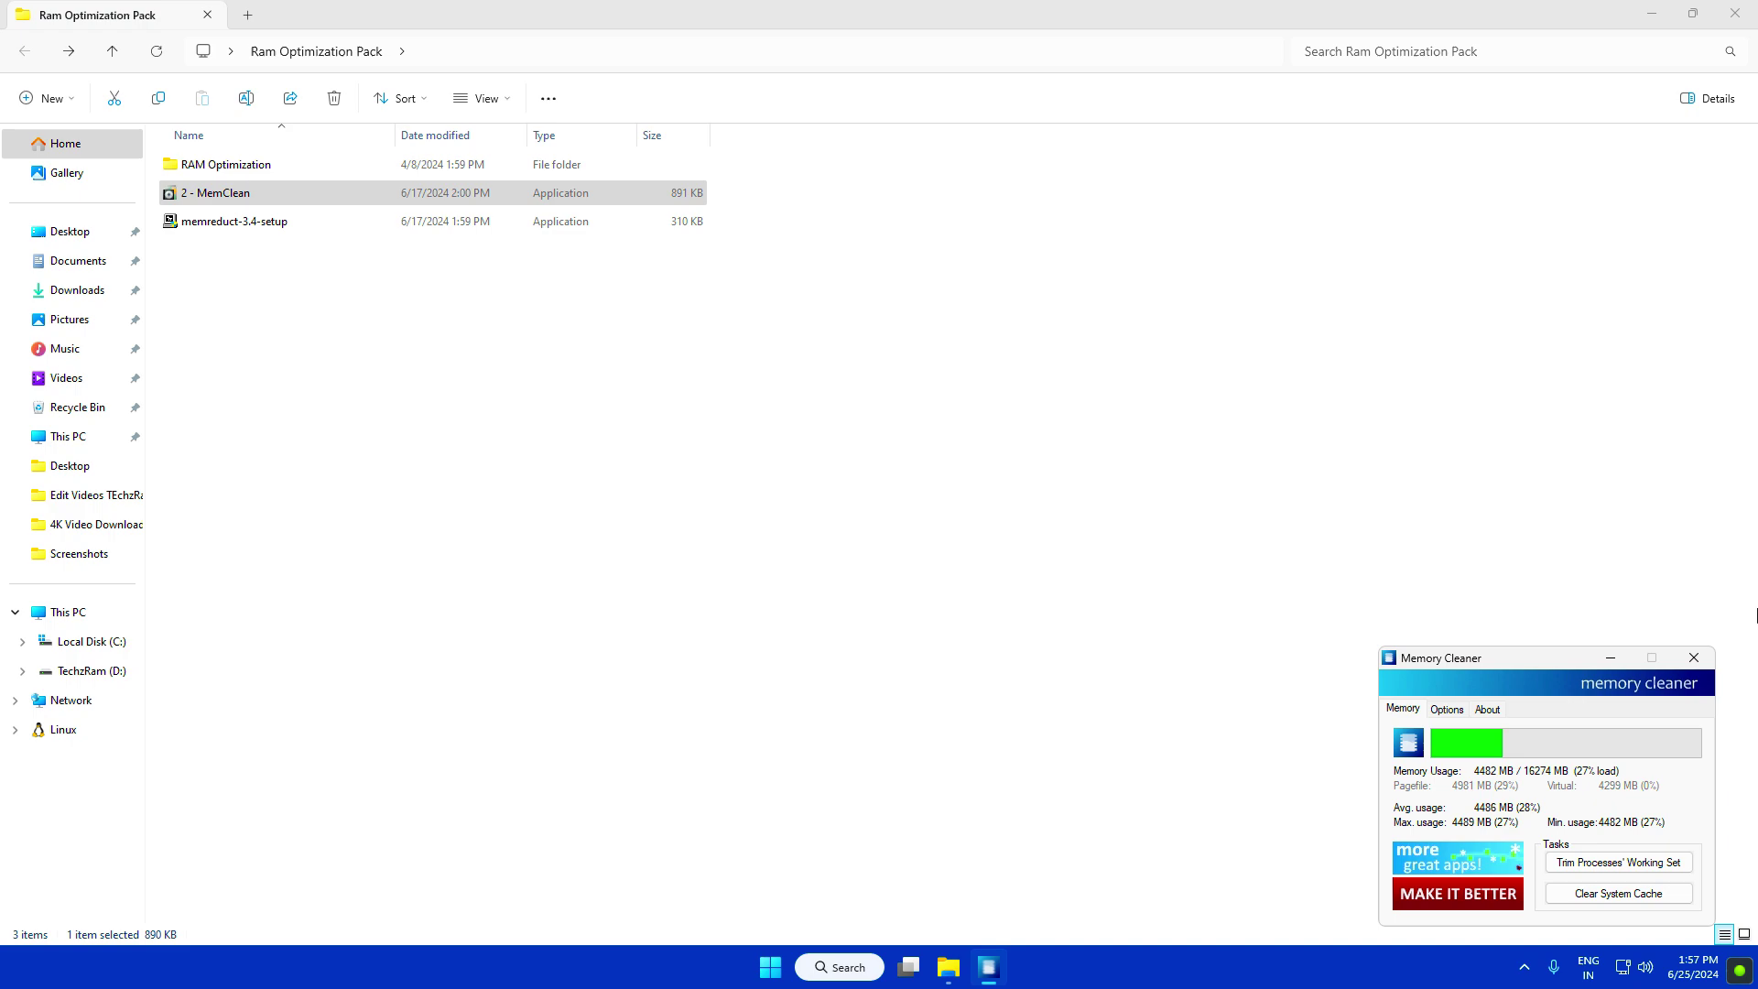
Clear the system cache with Memory Cleaner, and close the program
left_click_drag(1527, 676, 848, 379)
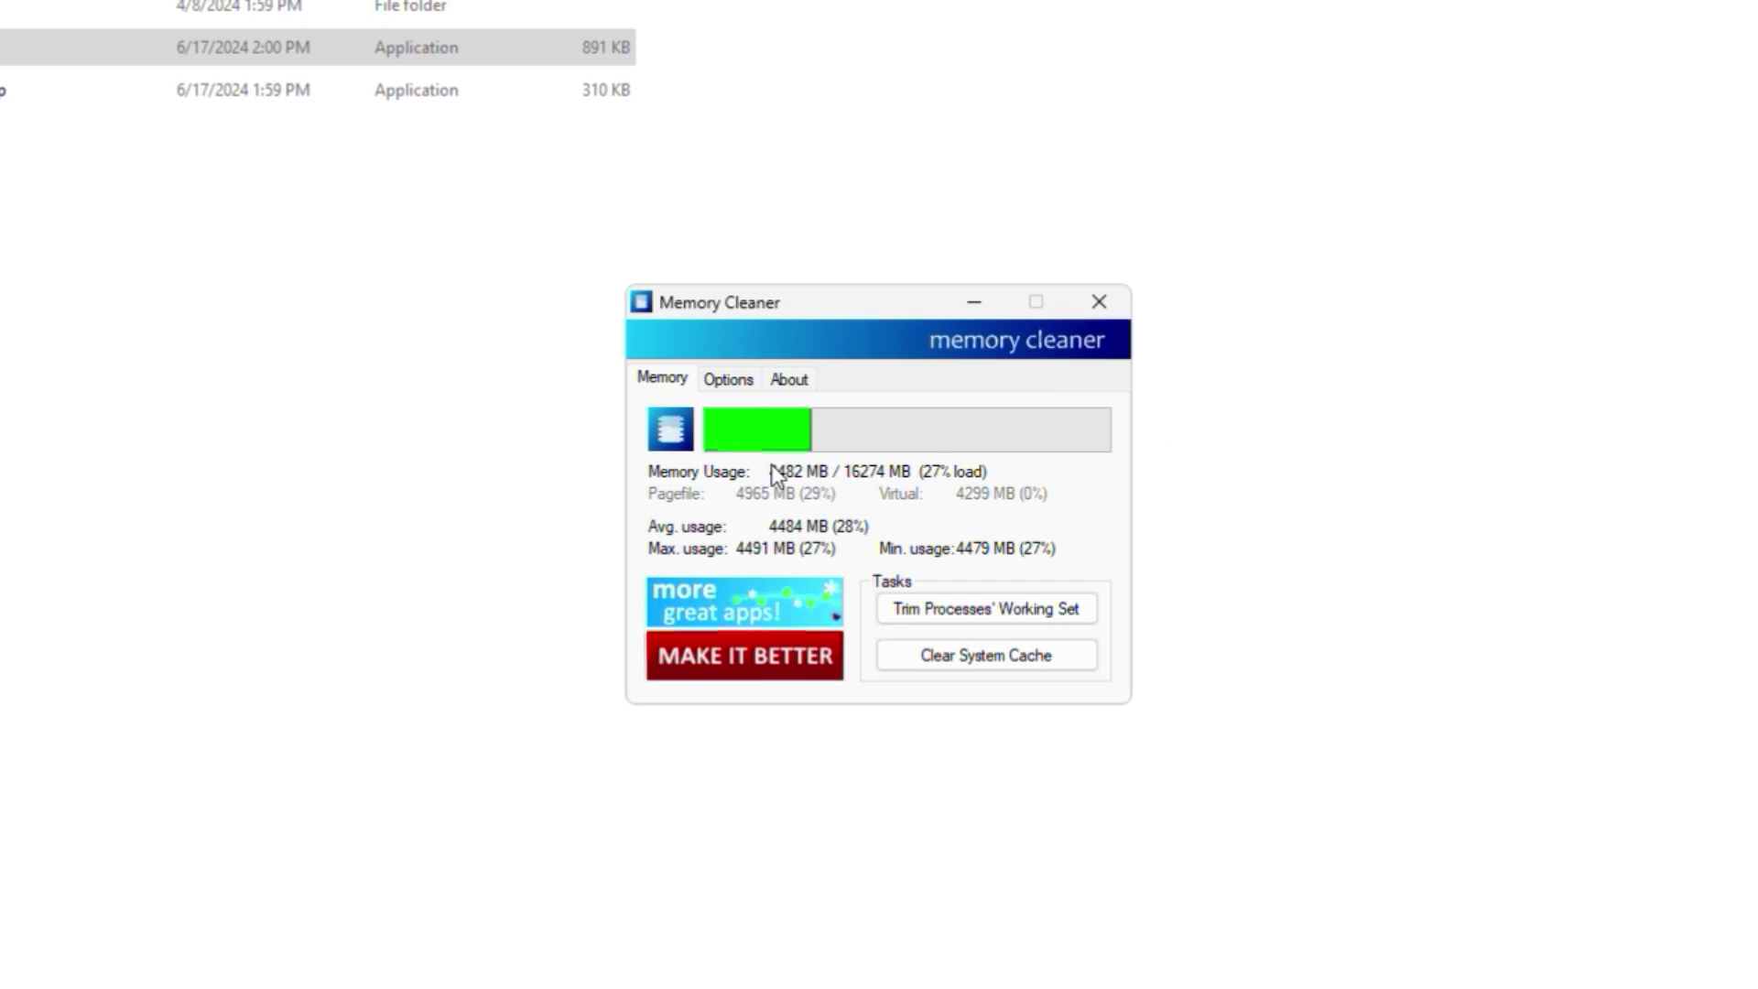
left_click(1020, 655)
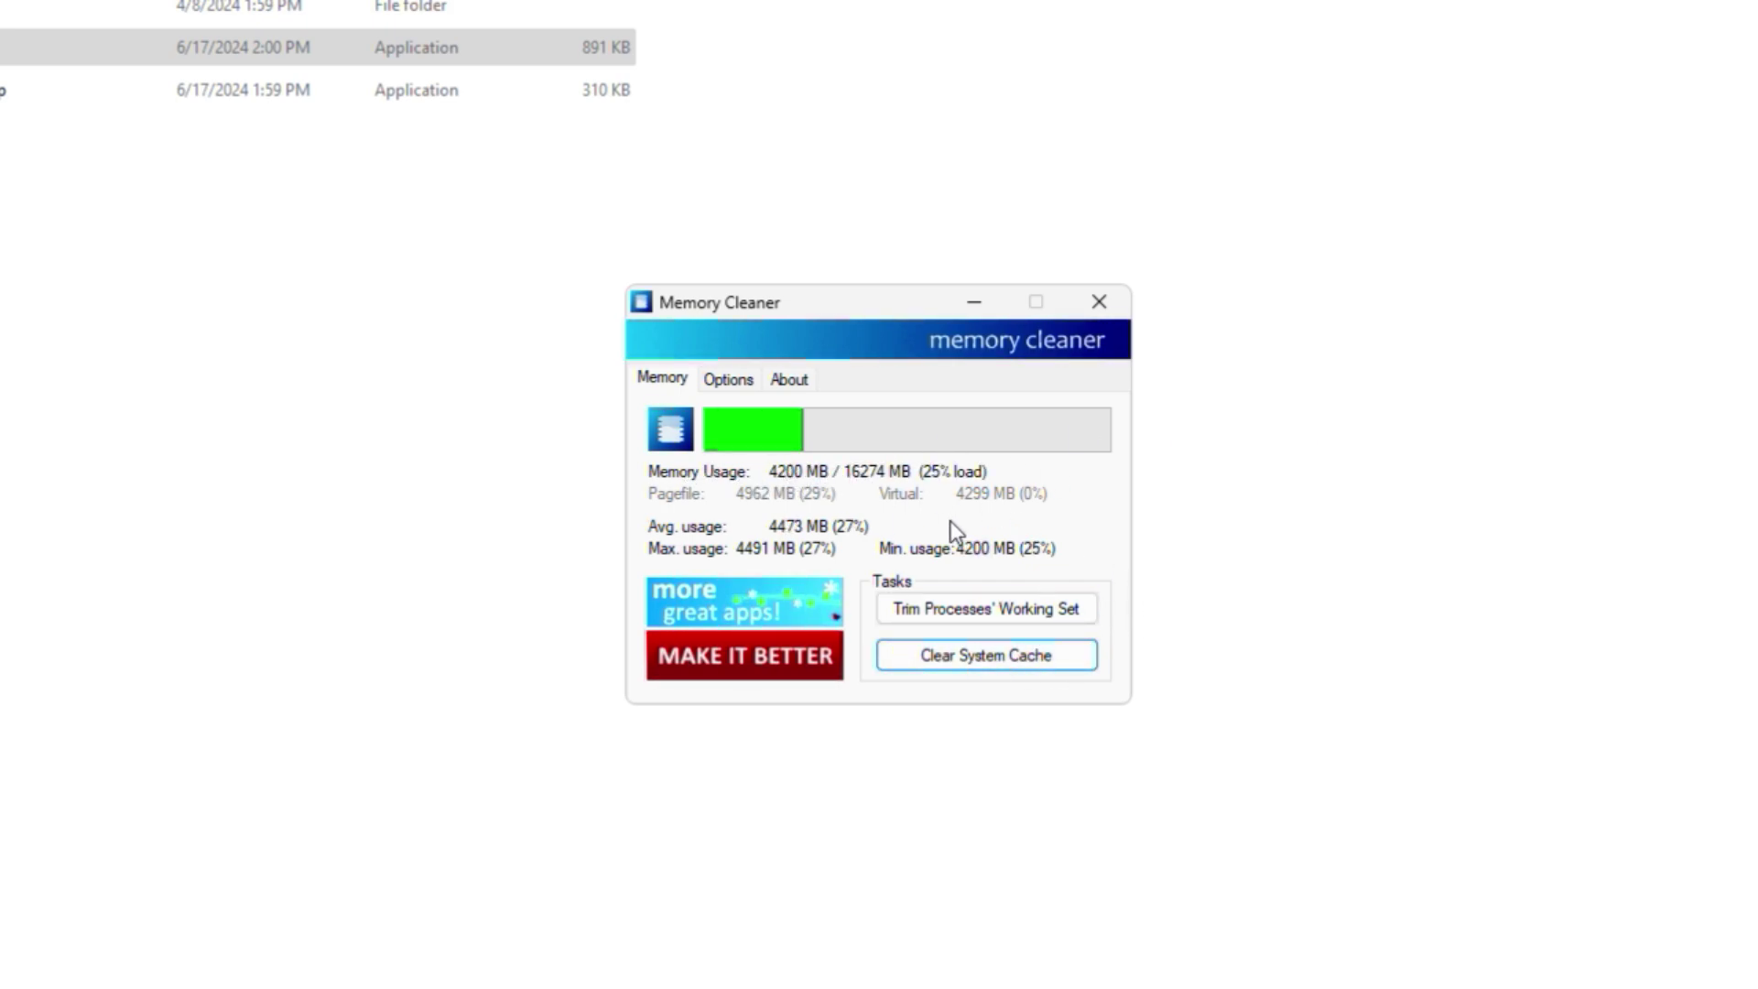
left_click(1007, 654)
left_click(1099, 301)
left_click(1123, 314)
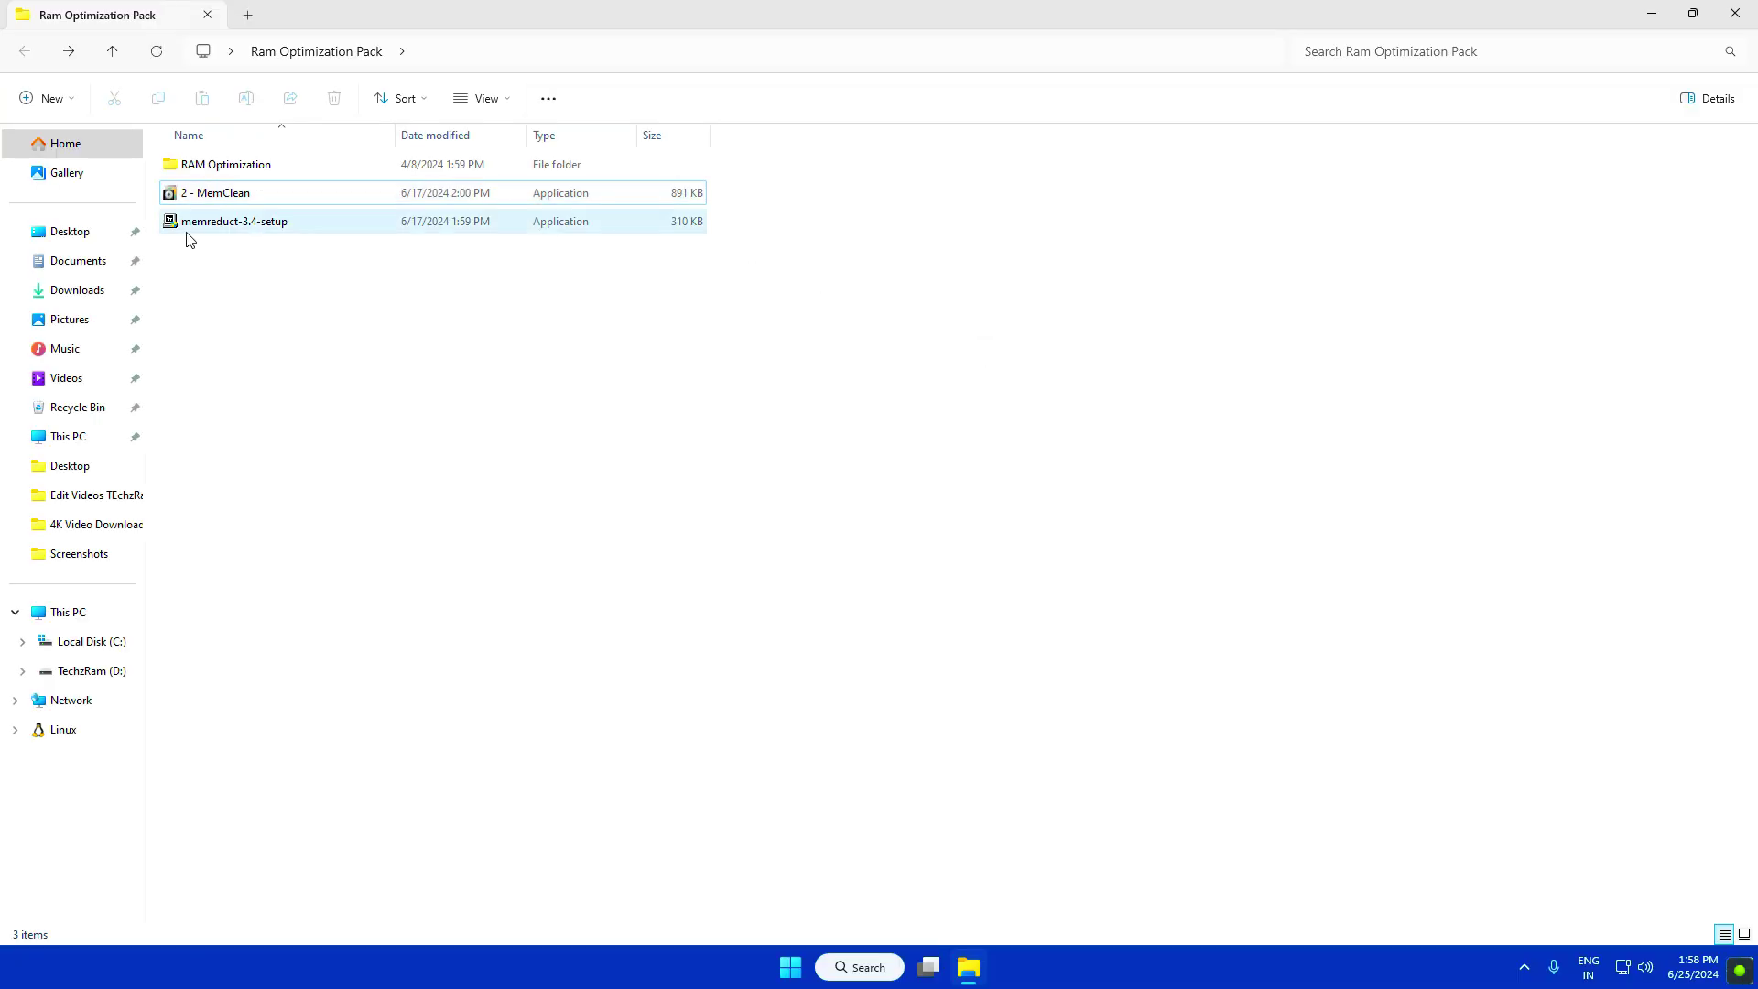
Install Mem Reduct from memreduct-3.4-setup, accepting the license and keeping the default components, and finish the setup
double_click(192, 226)
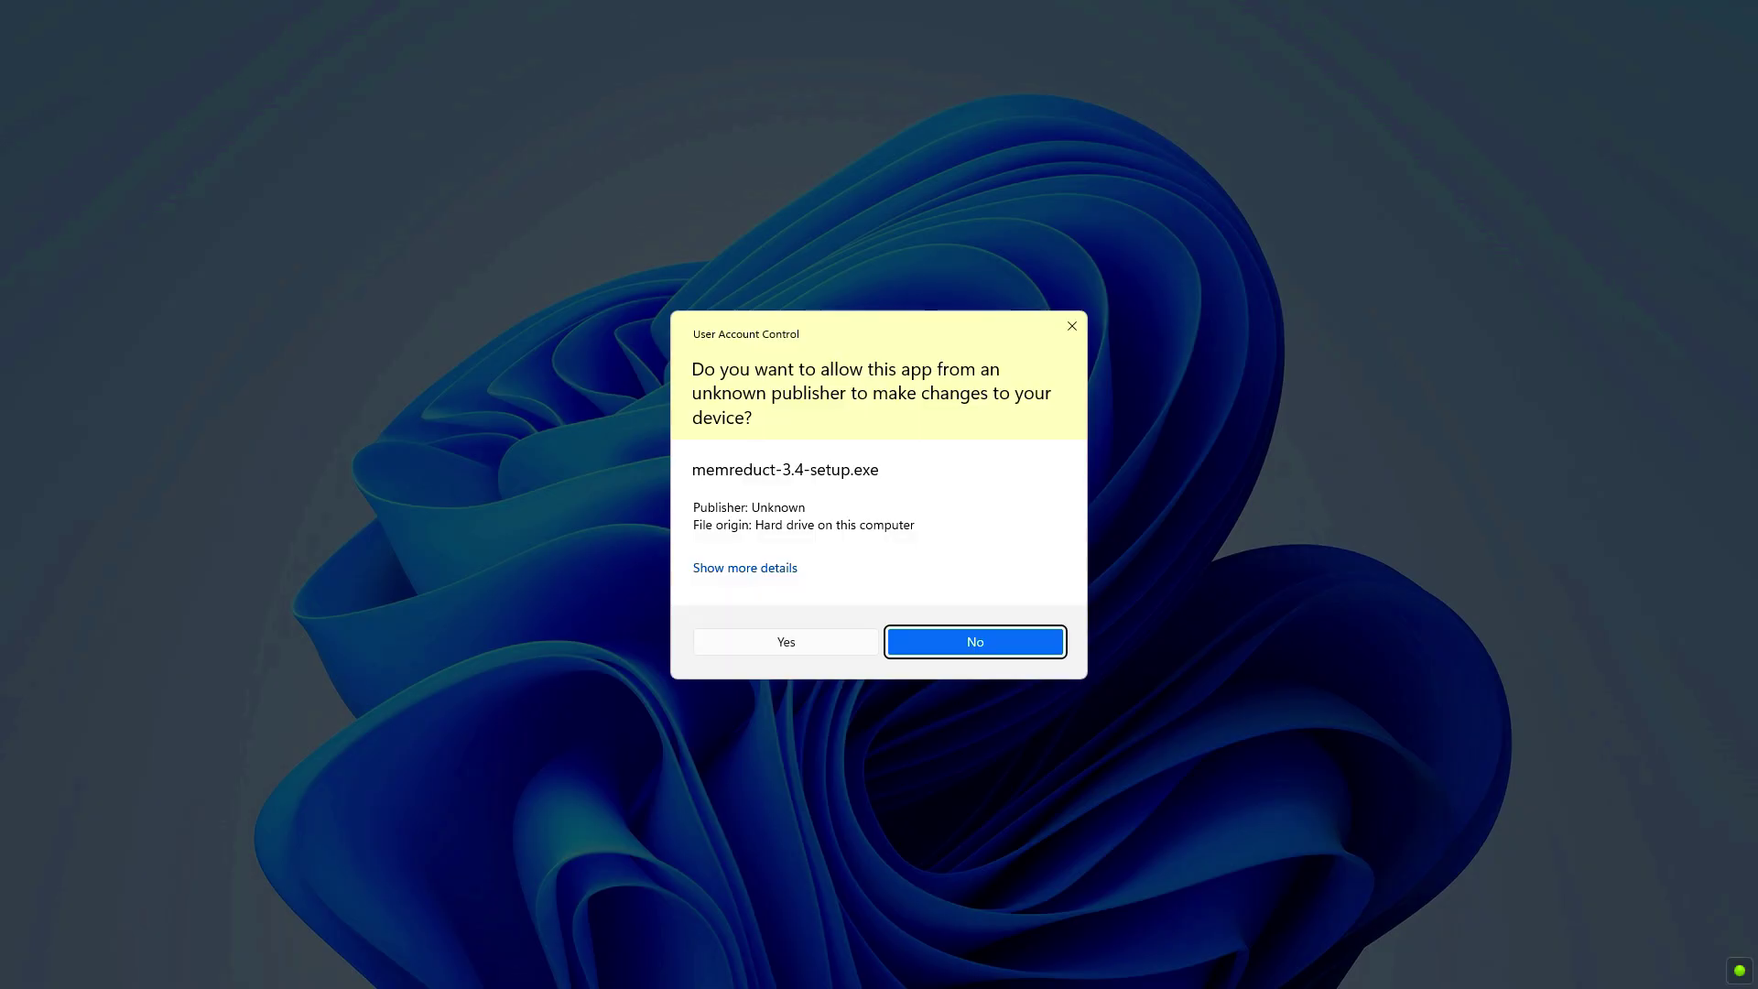
left_click(786, 642)
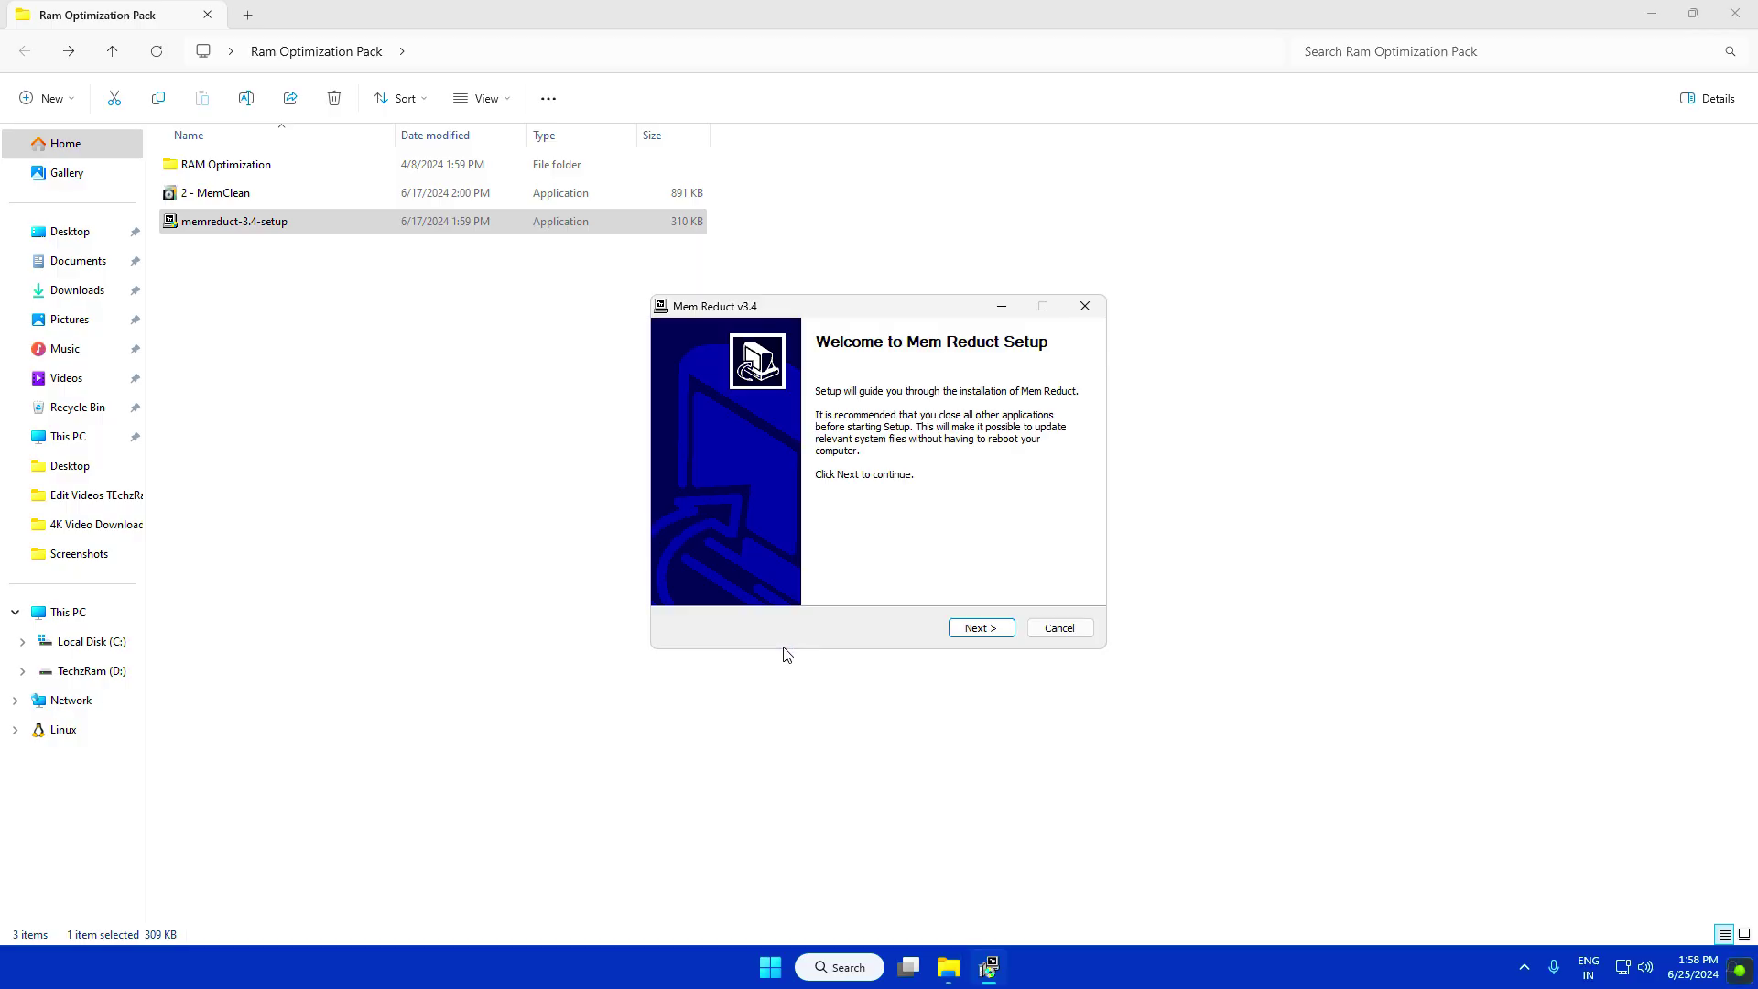
left_click(980, 628)
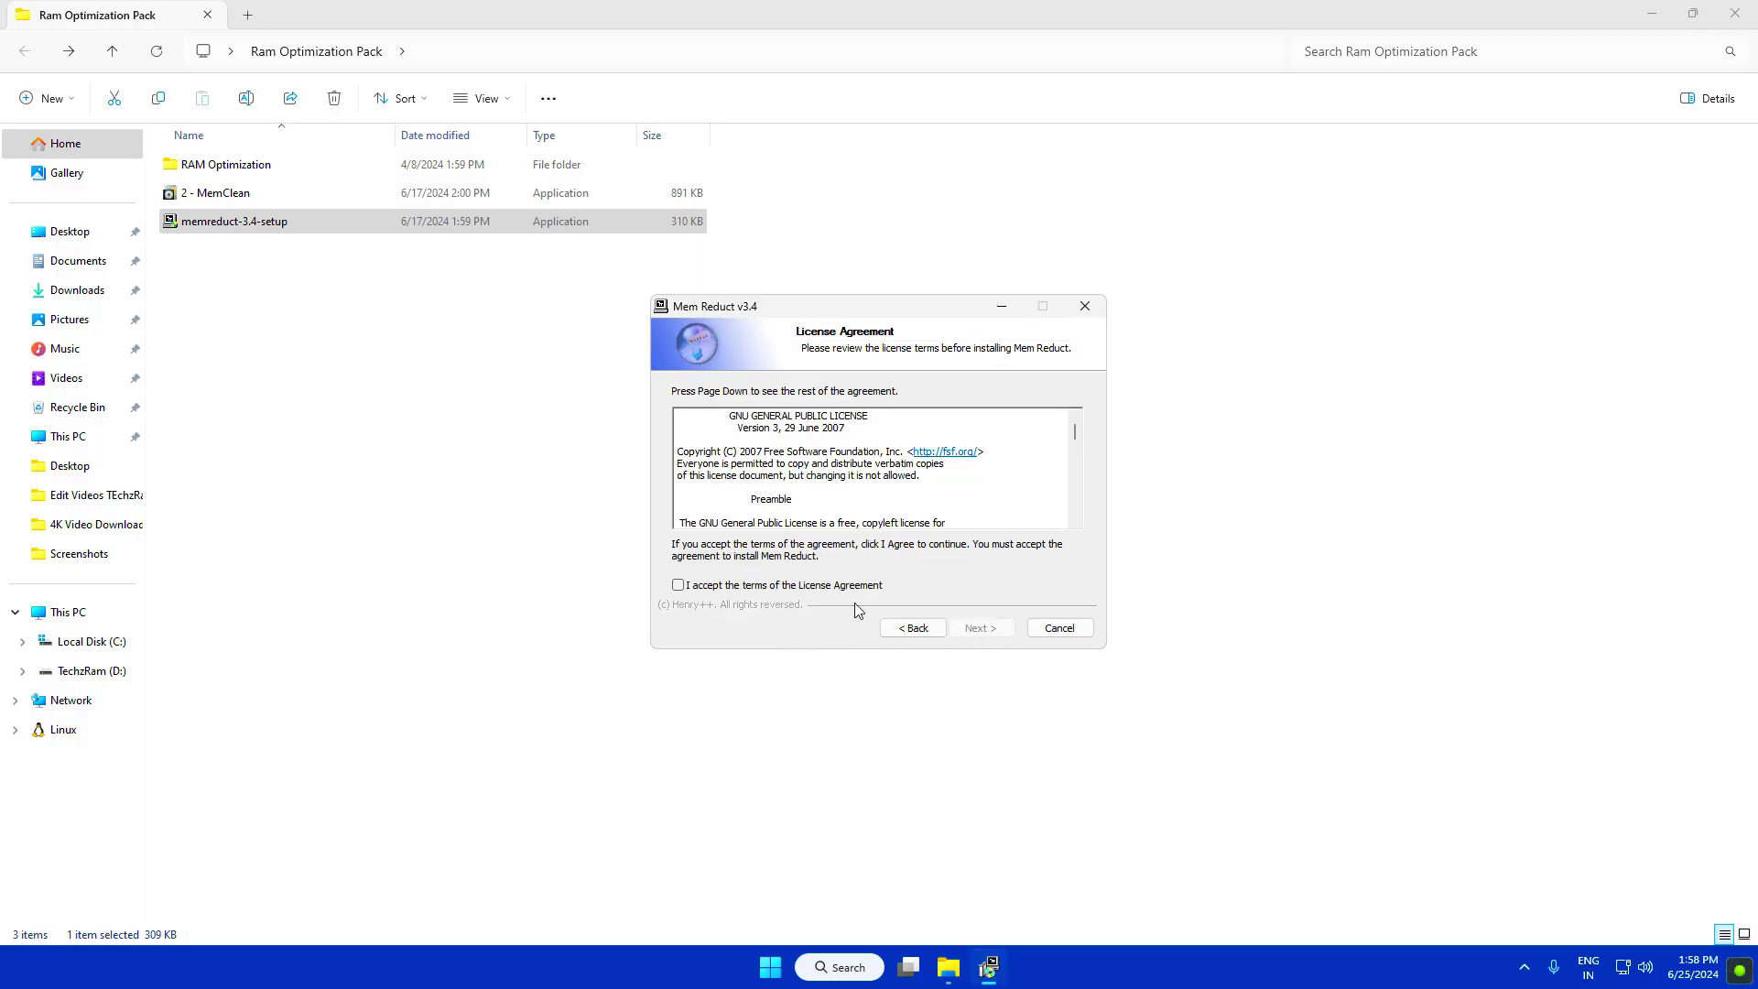
left_click(980, 628)
left_click(981, 629)
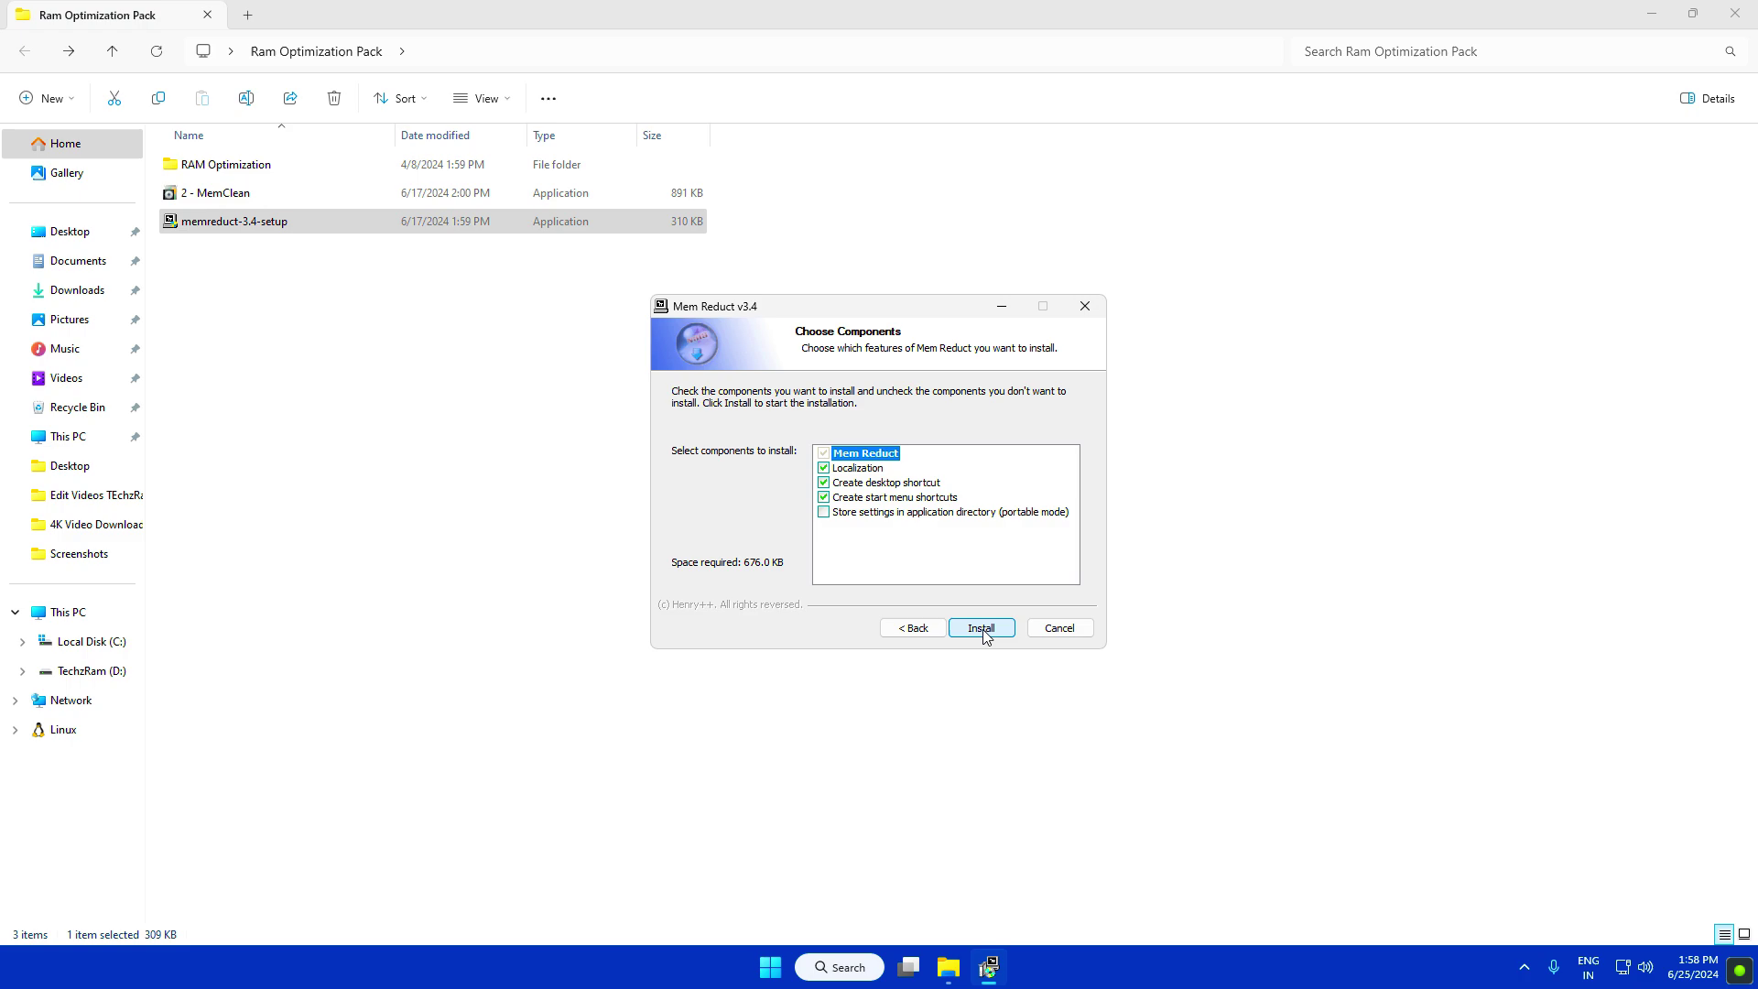
left_click(985, 632)
left_click(1043, 494)
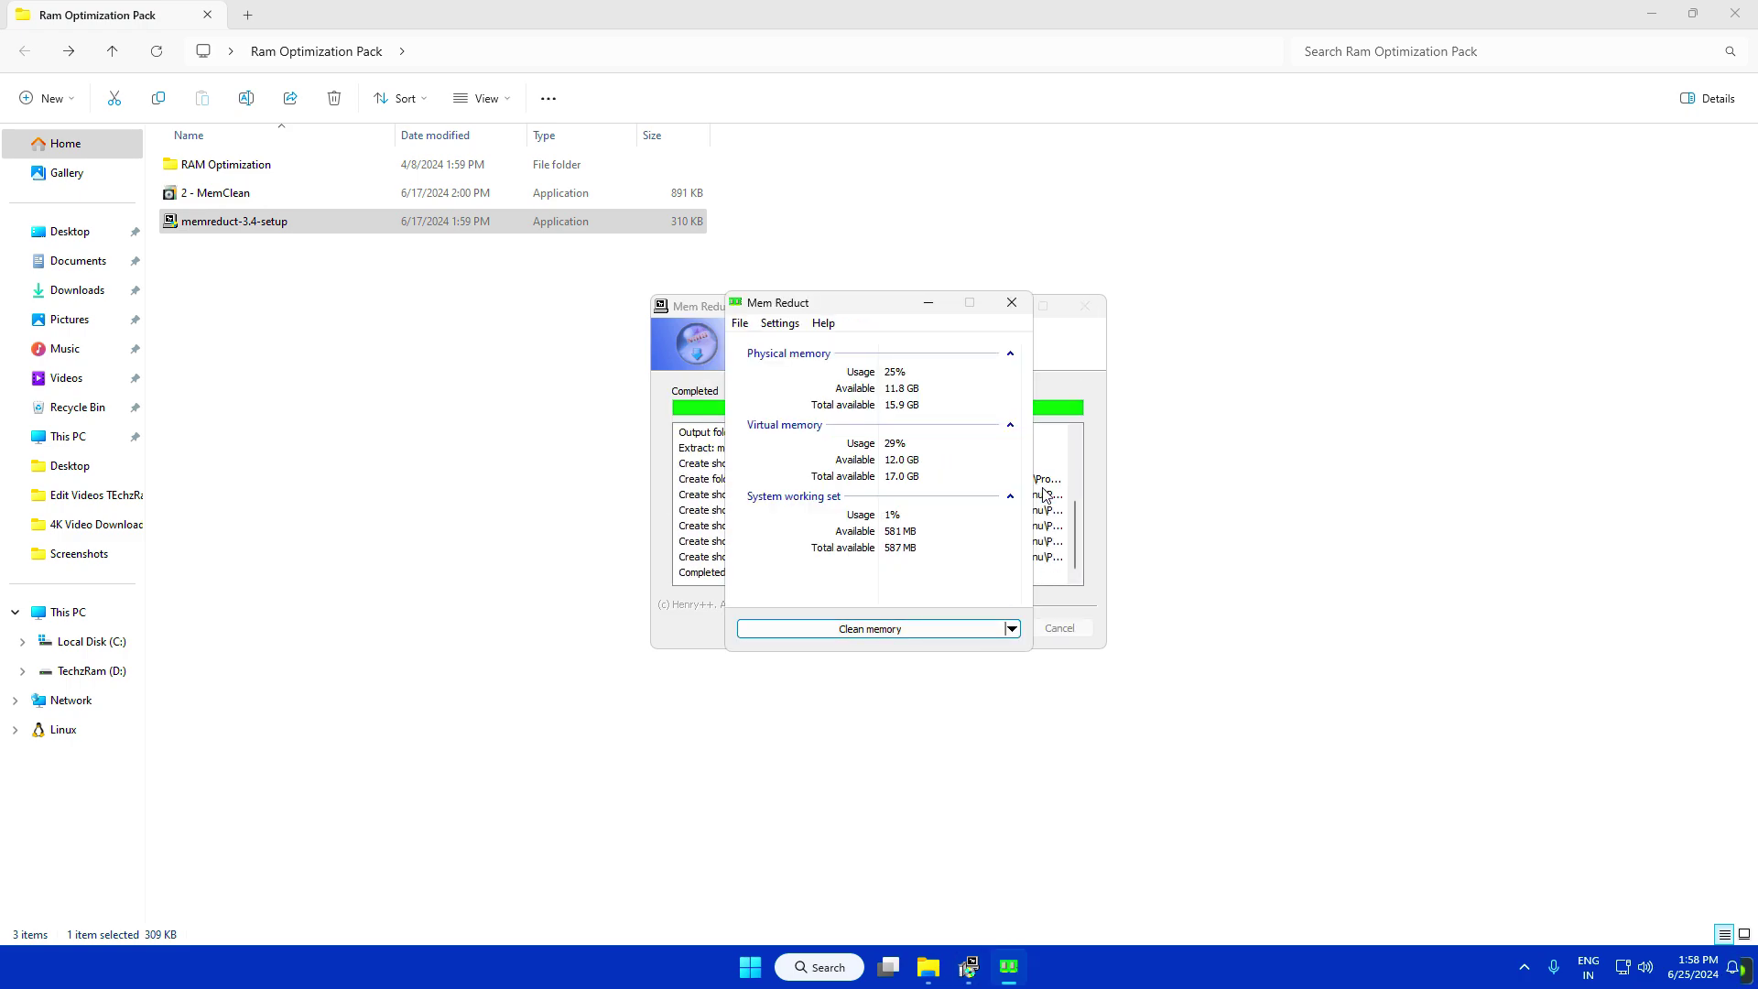
left_click(1093, 403)
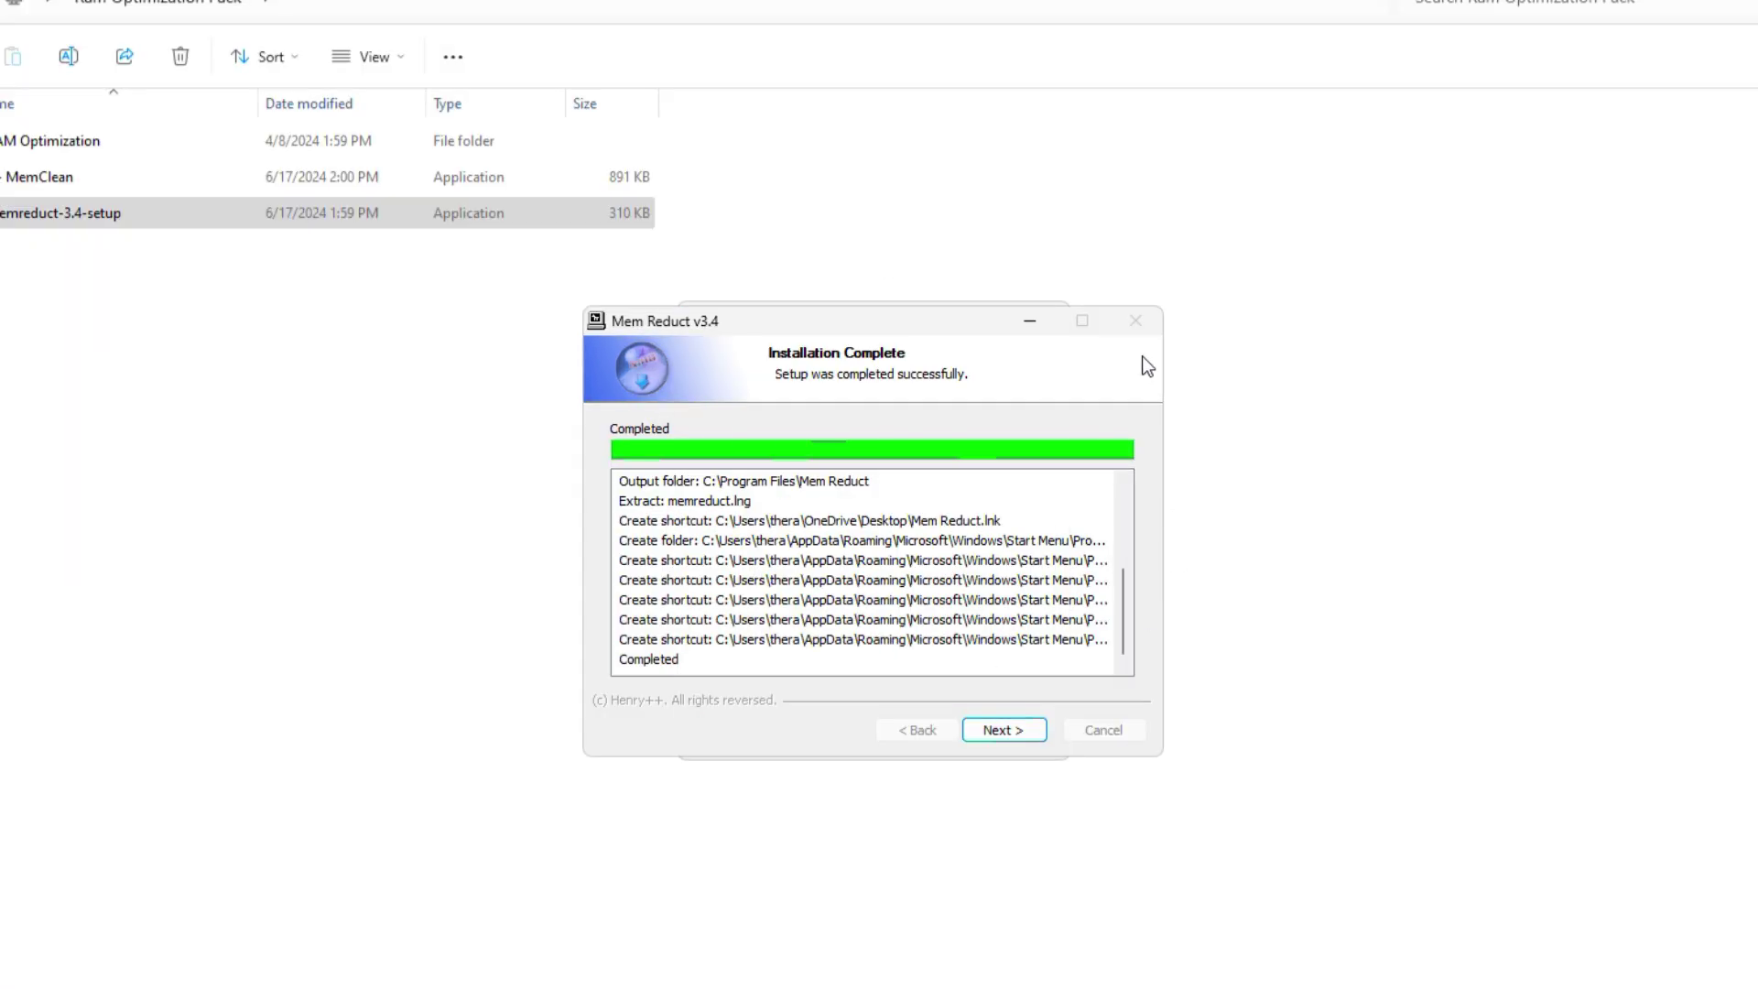
left_click(1030, 734)
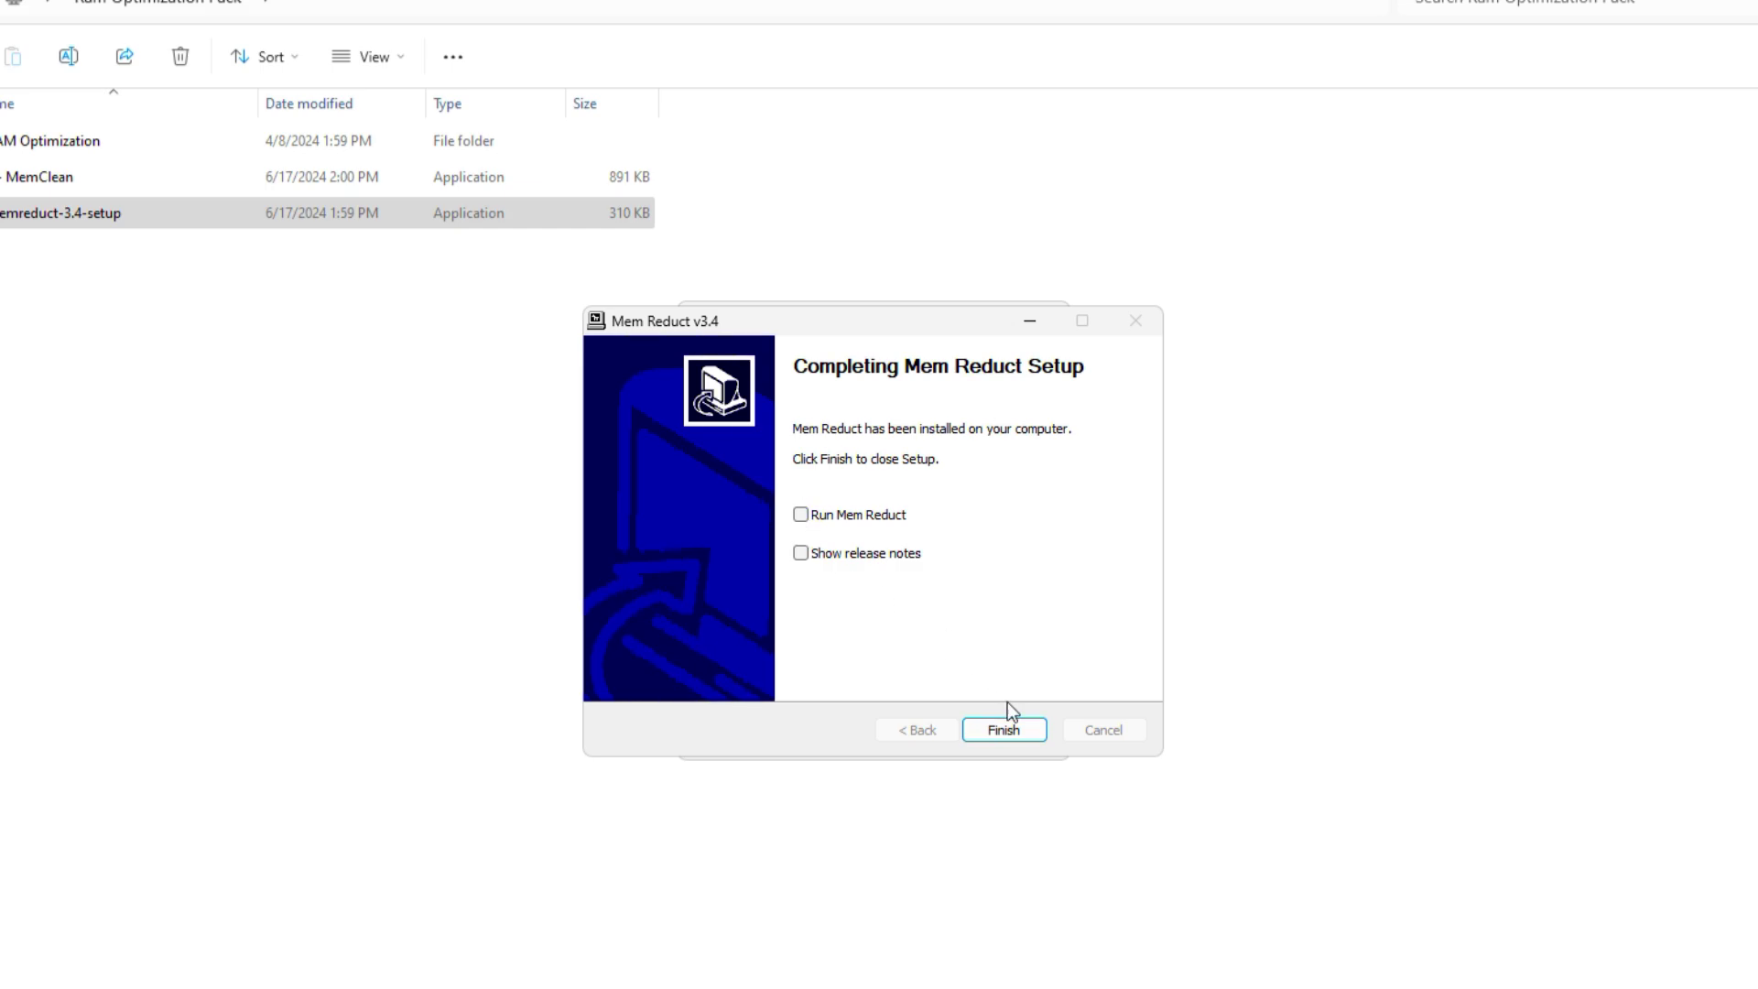
left_click(1007, 728)
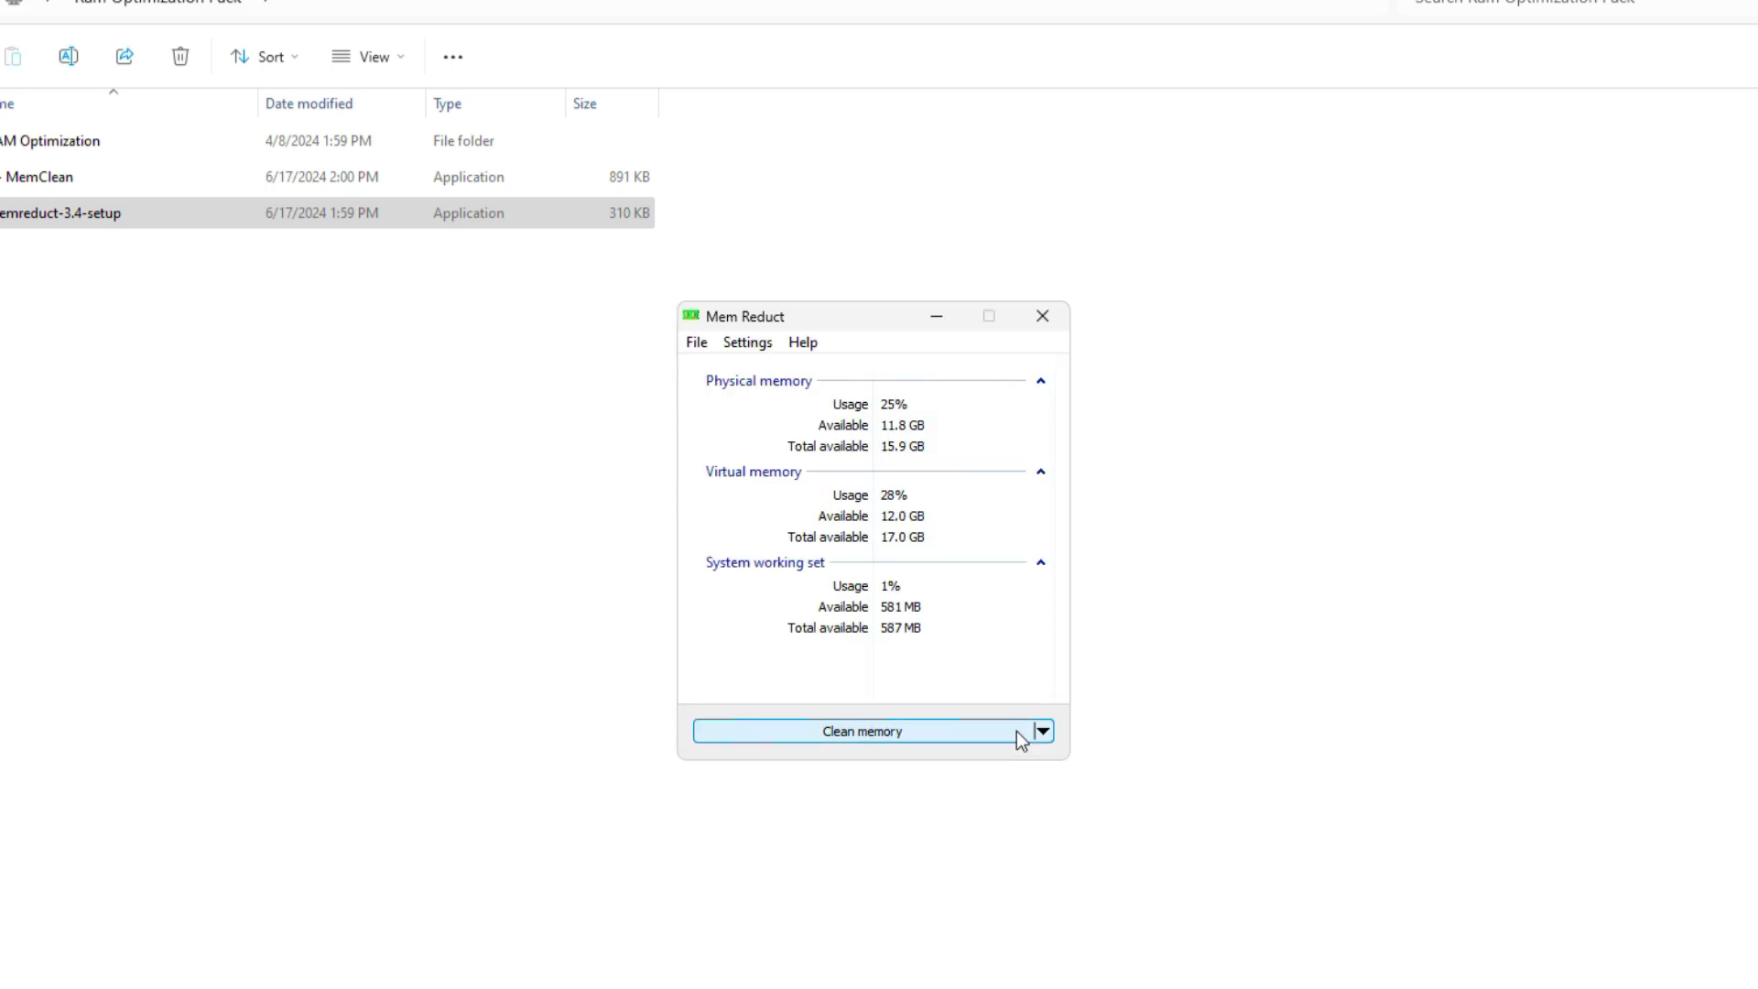
Review the general configuration in Mem Reduct's settings, and close the settings
left_click(695, 343)
left_click(737, 369)
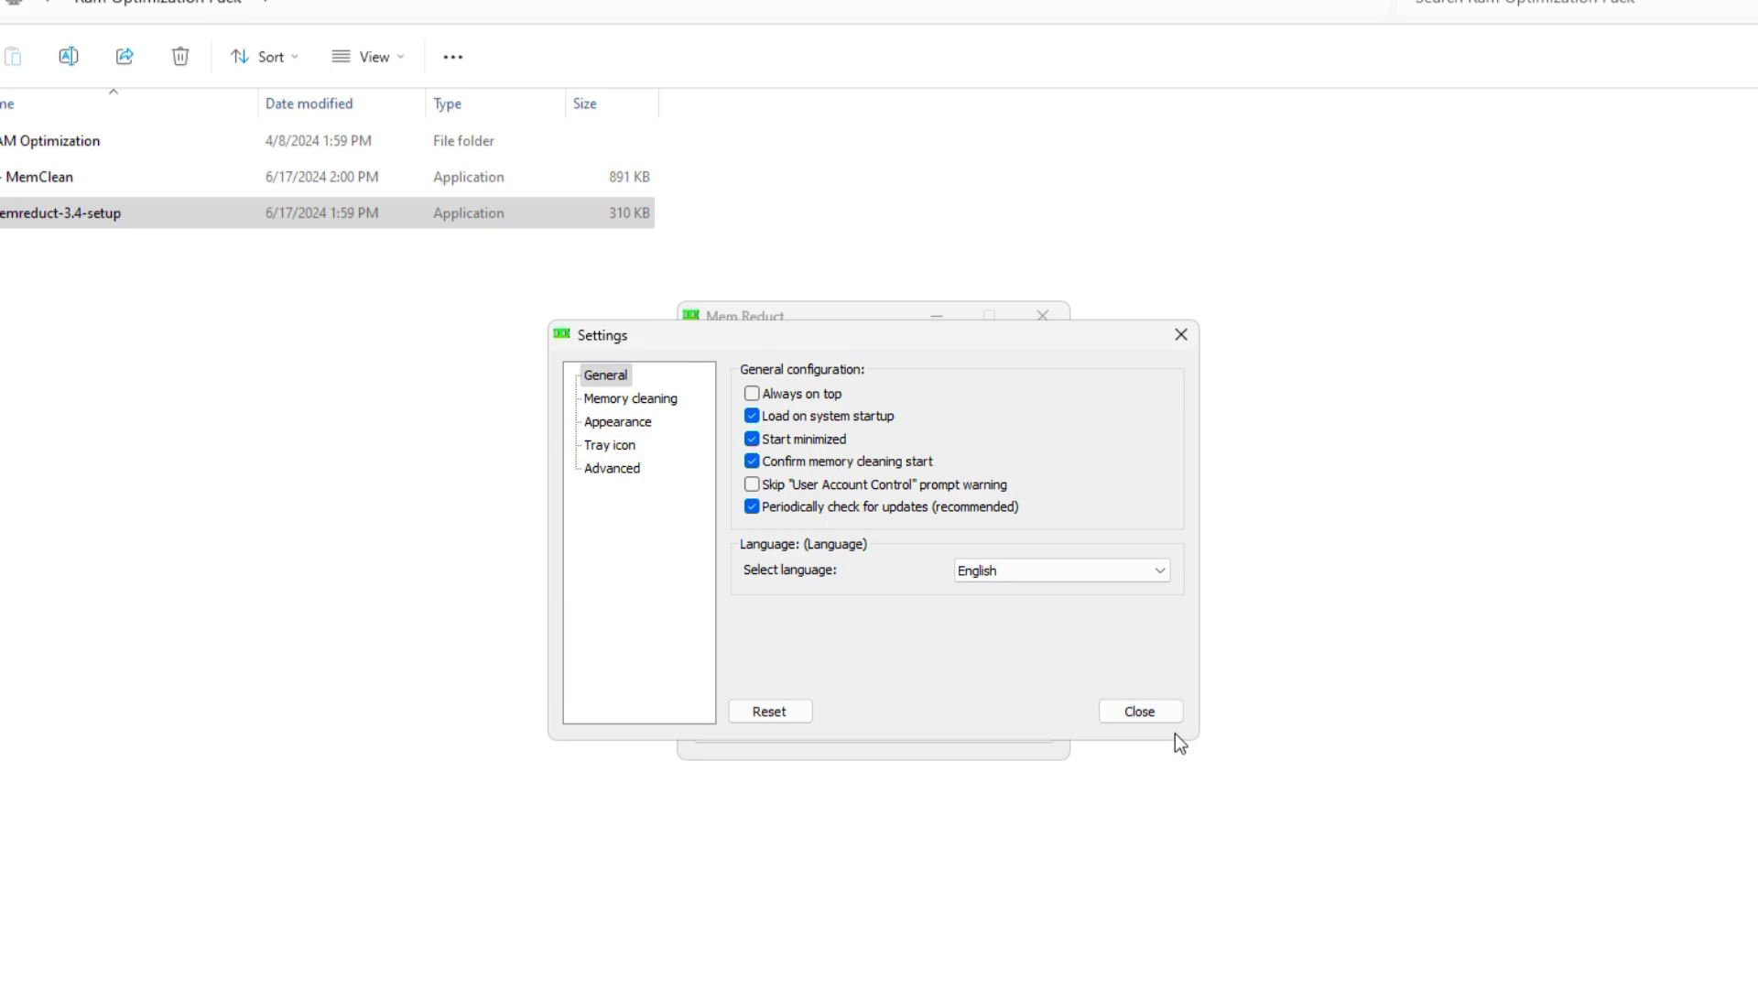
left_click(1139, 712)
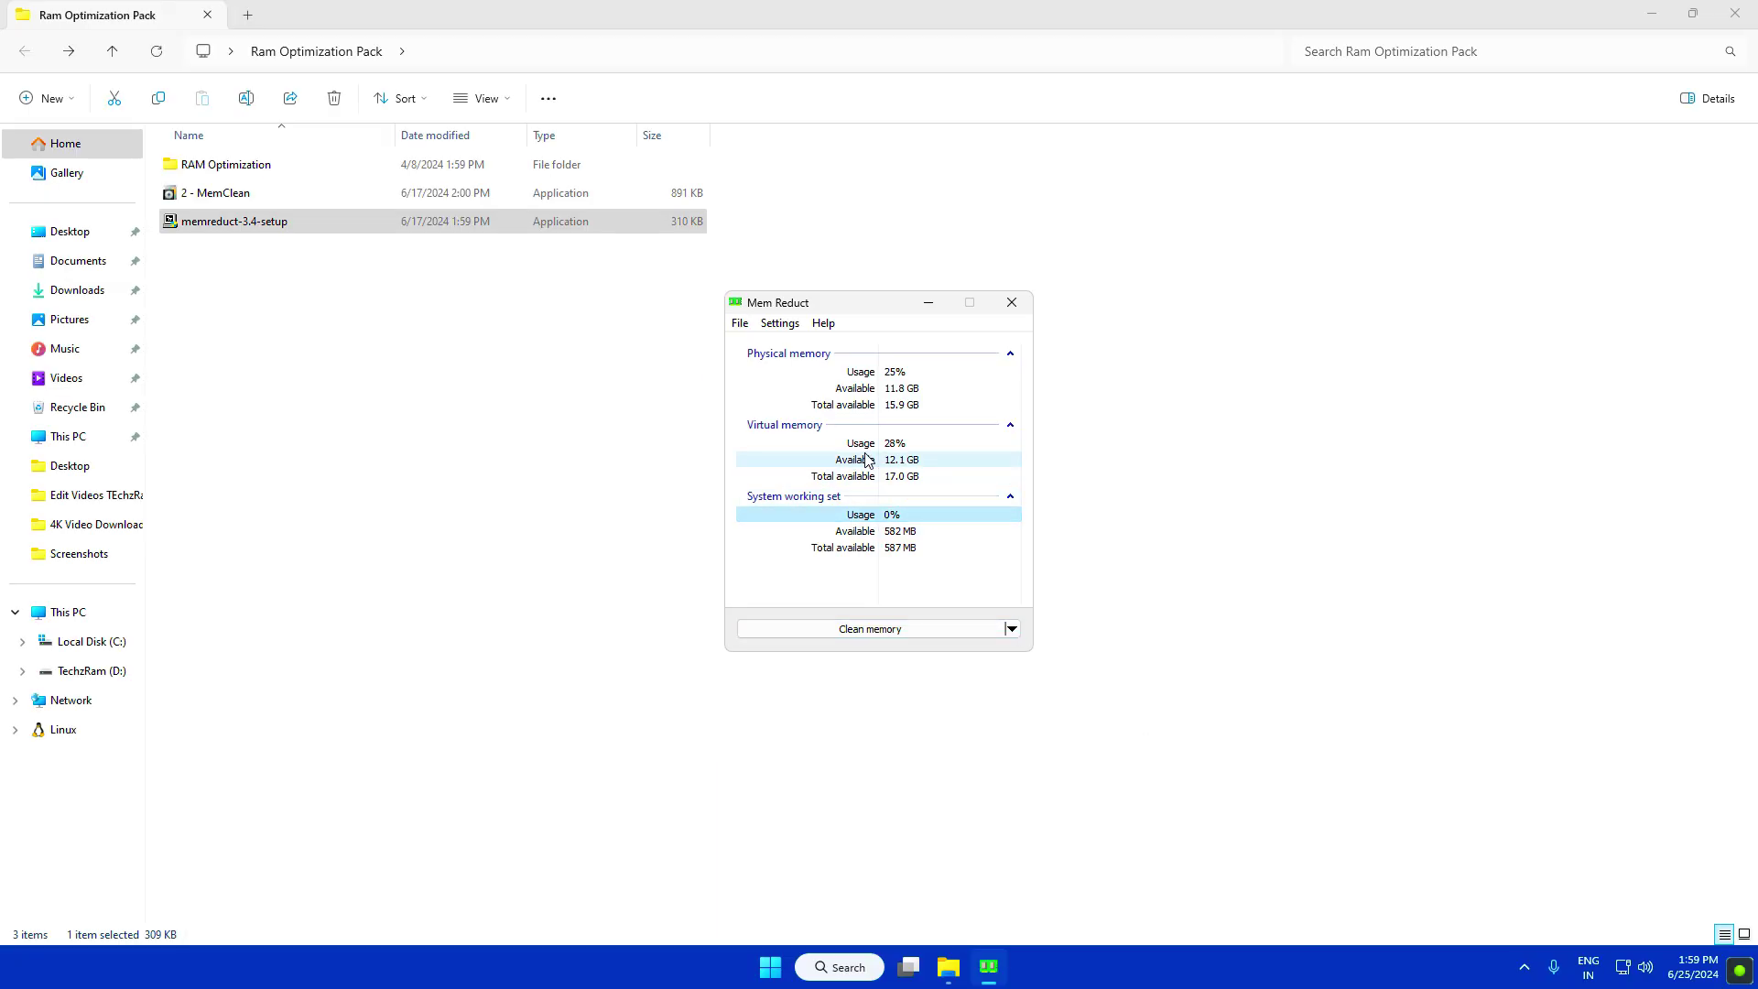
Clean the memory with Mem Reduct, and close both the program and the Ram Optimization Pack folder
left_click(901, 631)
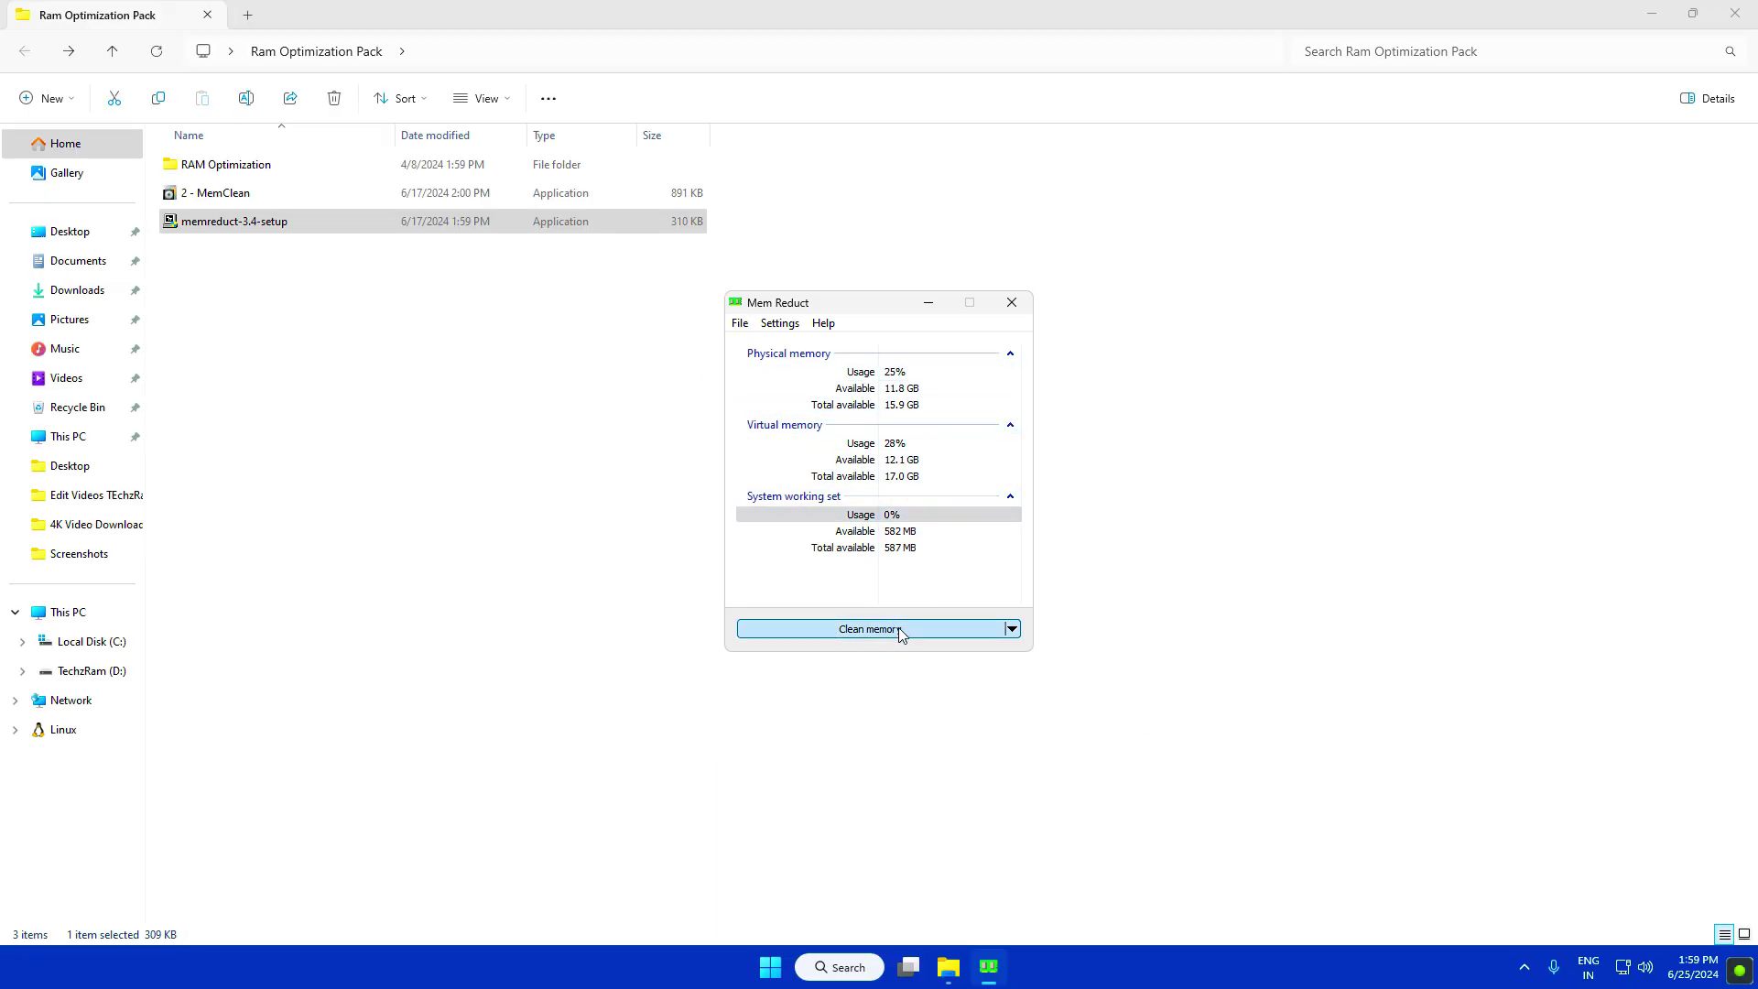
left_click(936, 507)
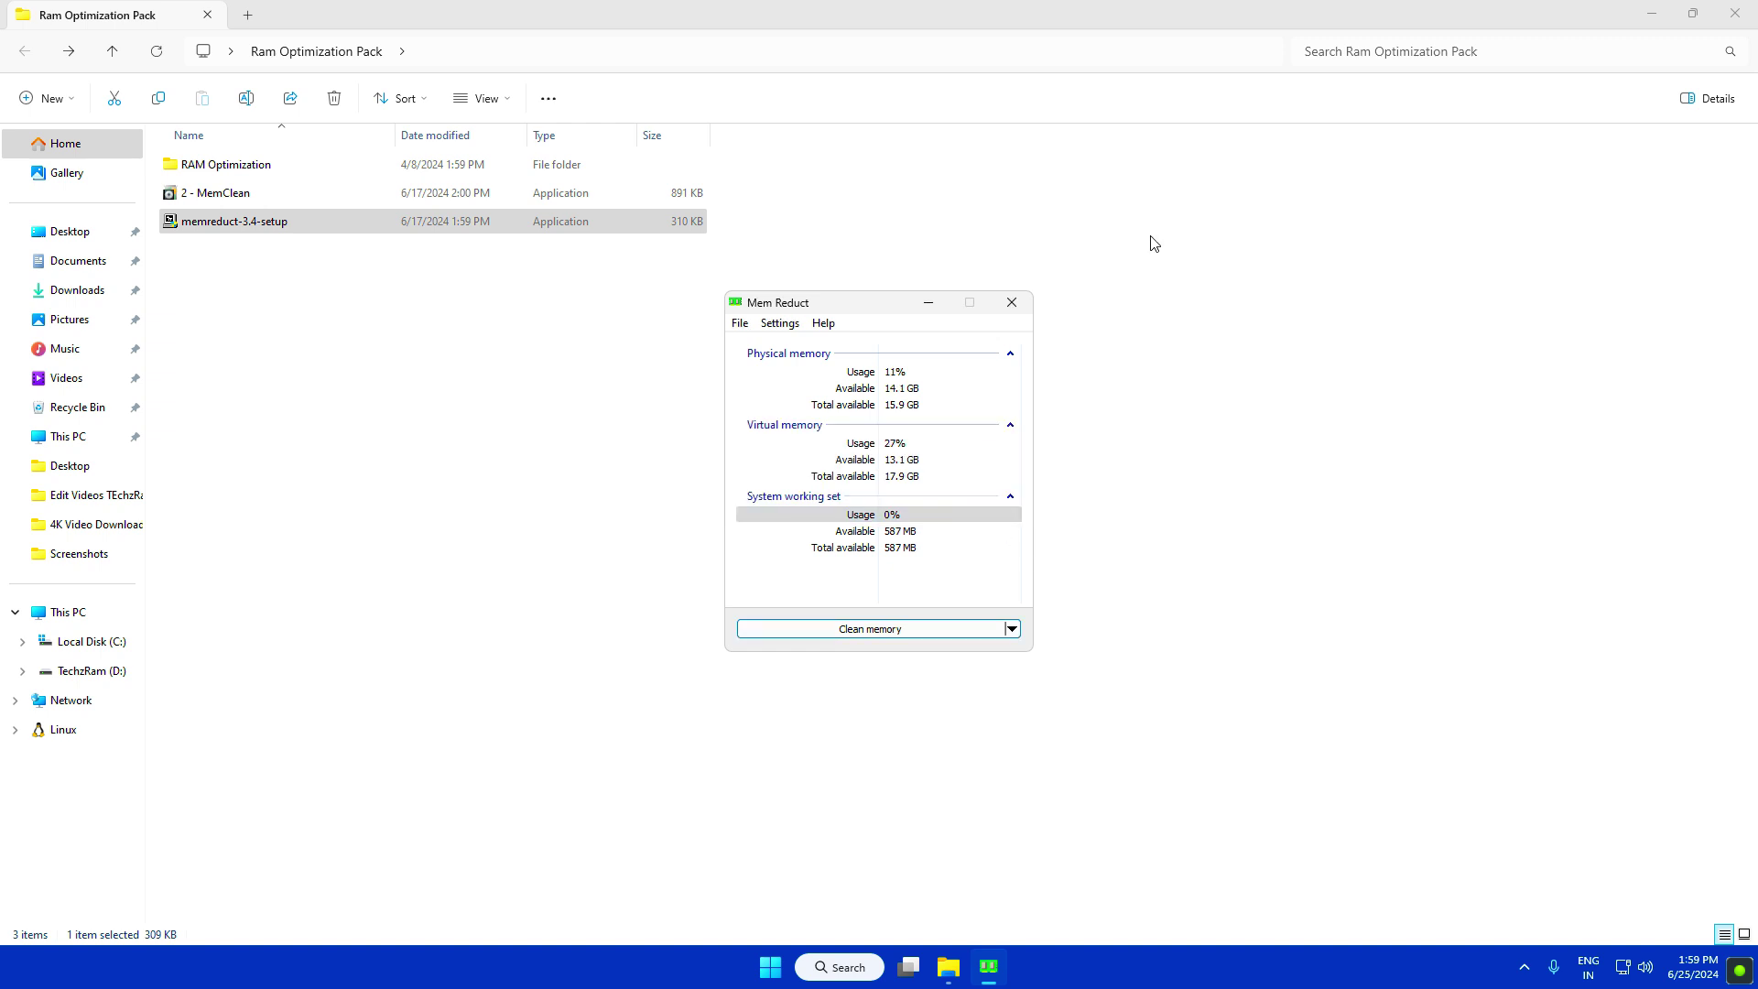
left_click(1010, 303)
left_click(1735, 14)
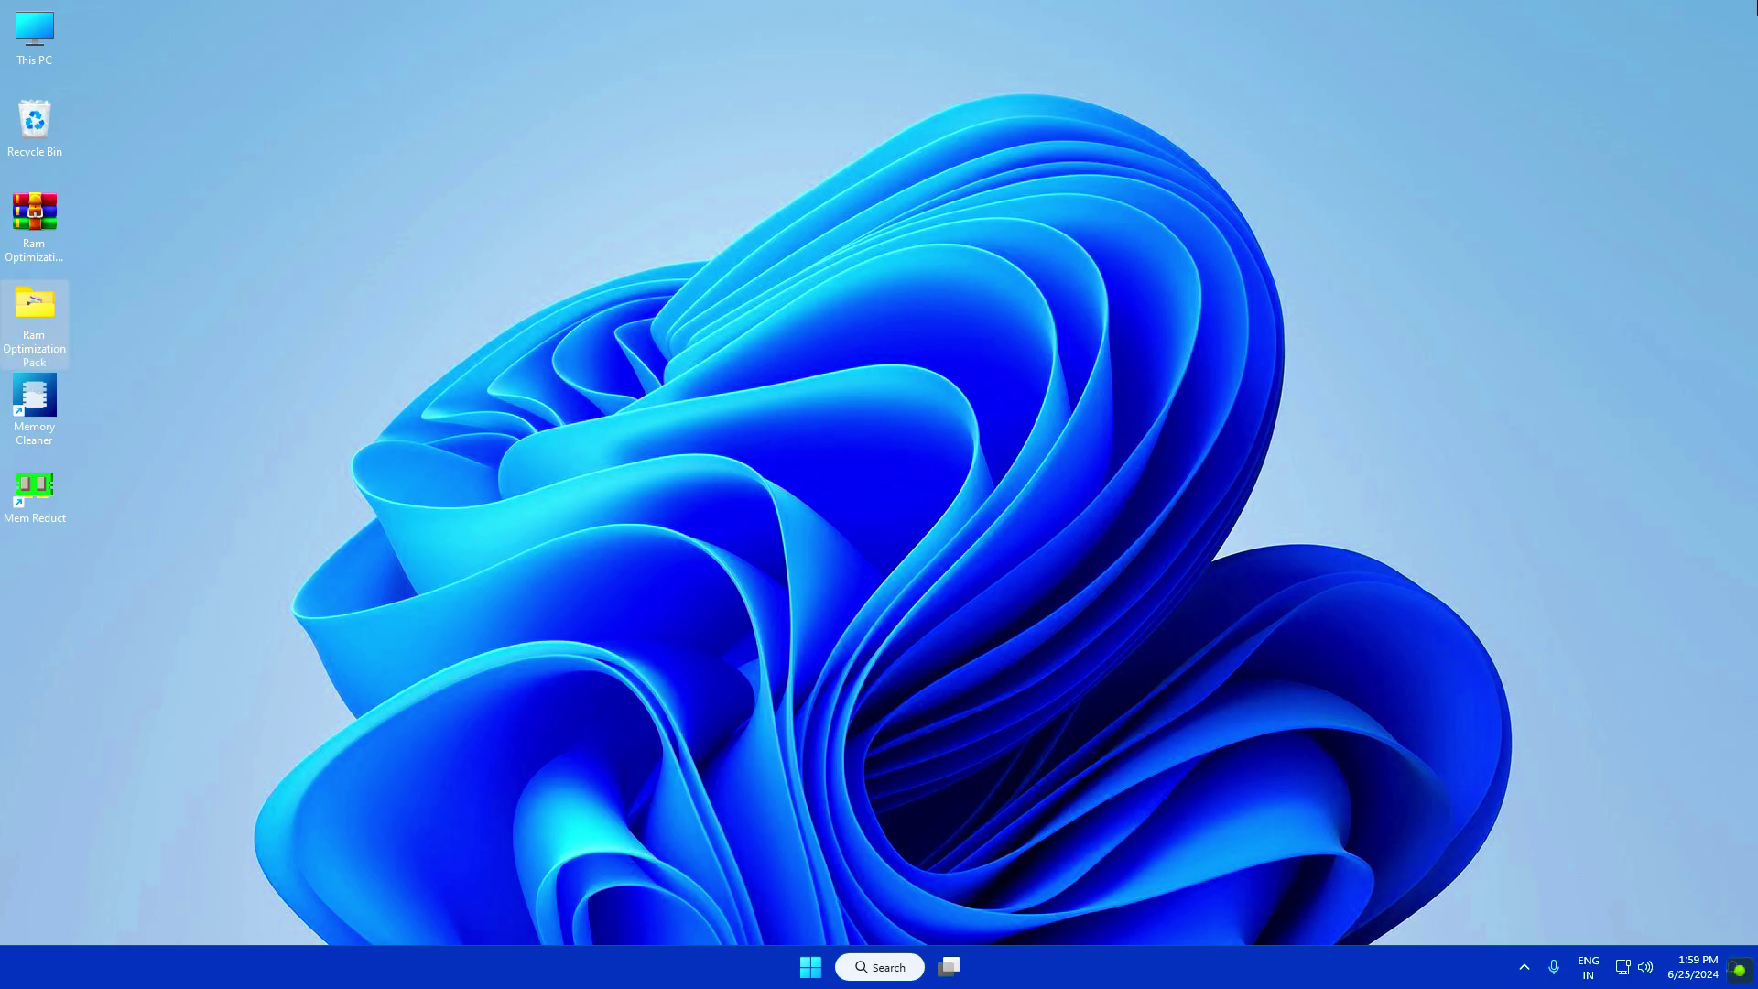